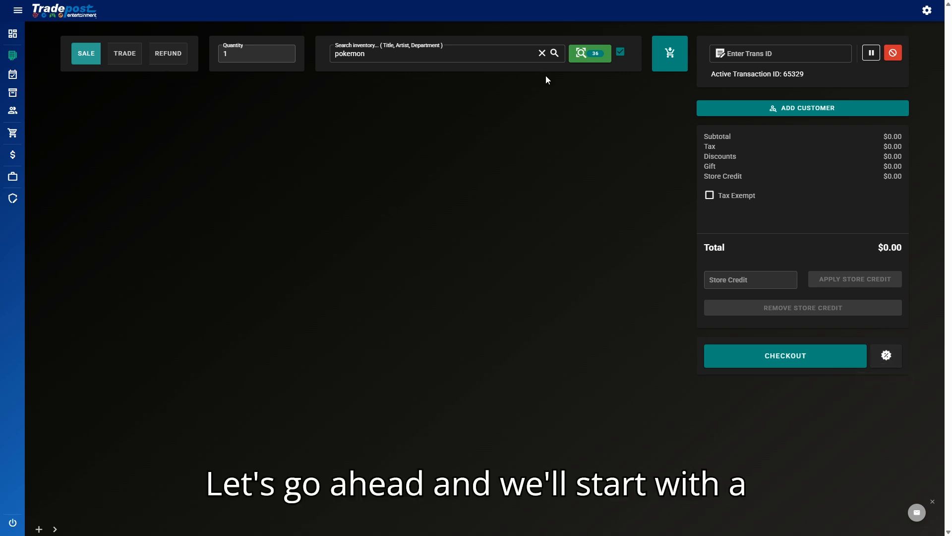
Step: Clear the earlier 'pokemon' query from the inventory search box
{"action": "left_click", "coordinate": [542, 53]}
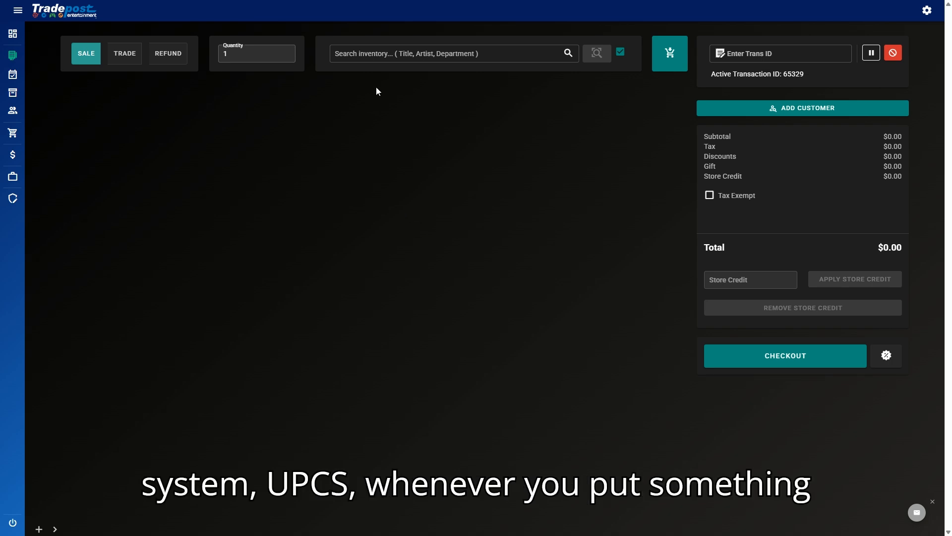
{"action": "left_click", "coordinate": [391, 58]}
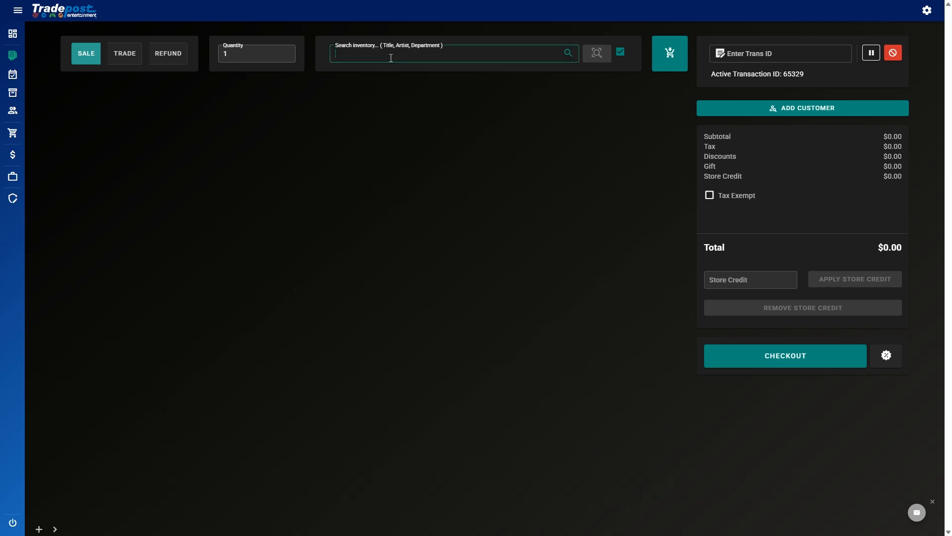
{"action": "type", "text": "738600058456"}
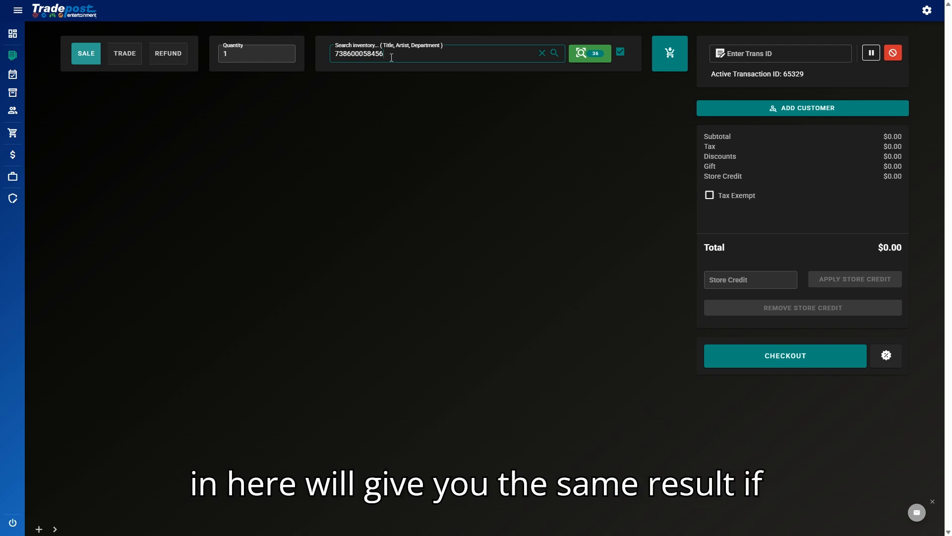
{"action": "key", "text": "Return"}
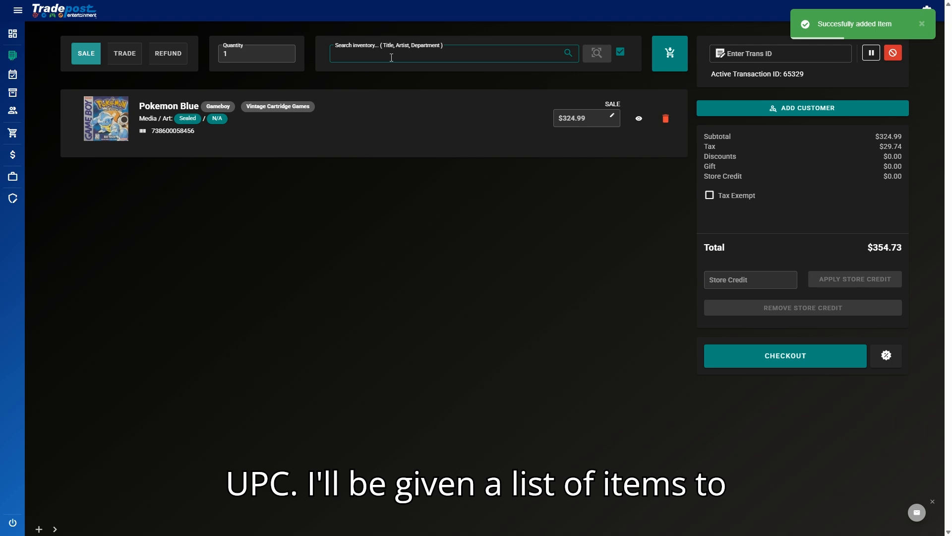
{"action": "type", "text": "pokemon"}
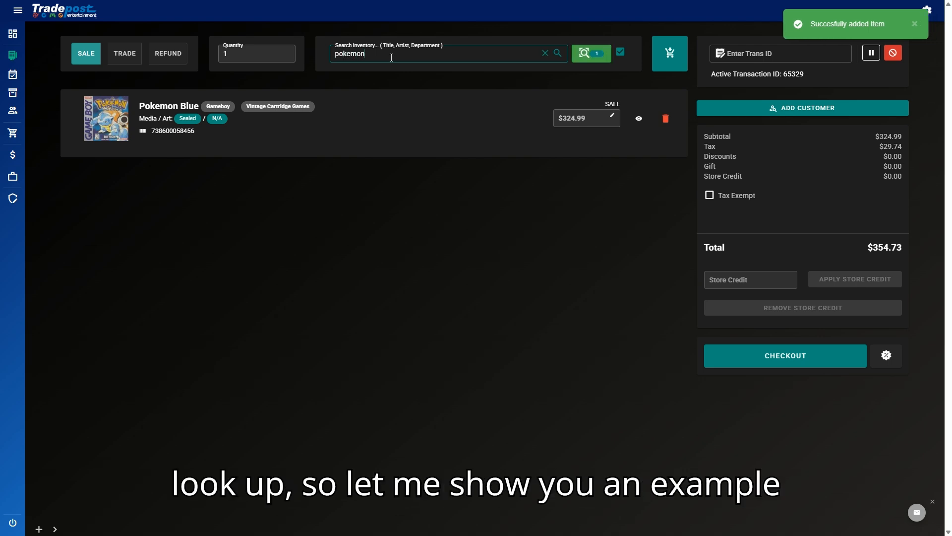
{"action": "type", "text": " blue"}
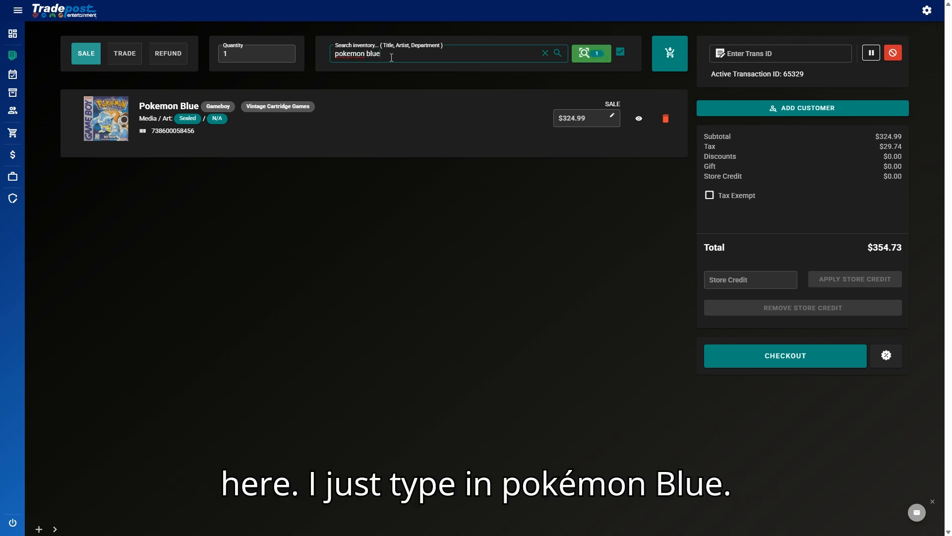
{"action": "key", "text": "Return"}
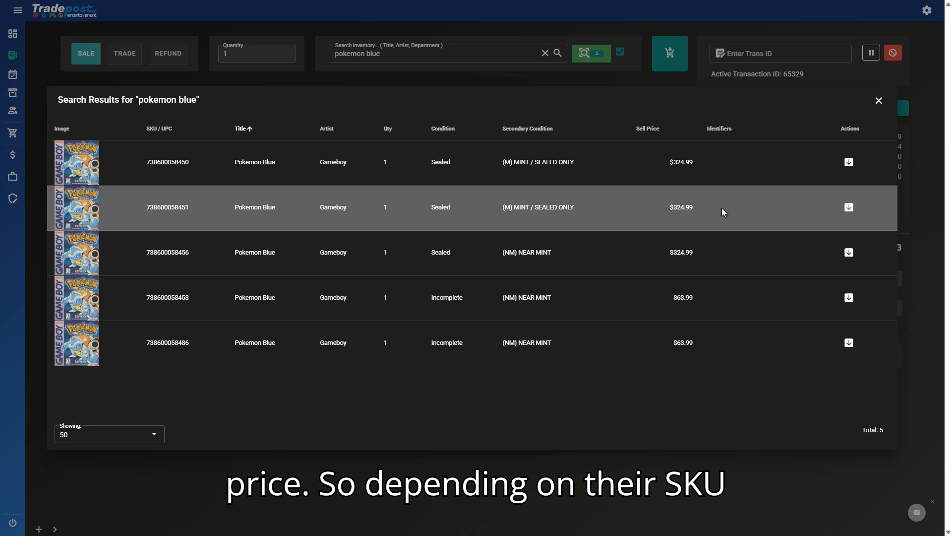
{"action": "left_click_drag", "start_coordinate": [148, 162], "coordinate": [195, 168]}
{"action": "left_click_drag", "start_coordinate": [145, 208], "coordinate": [201, 211]}
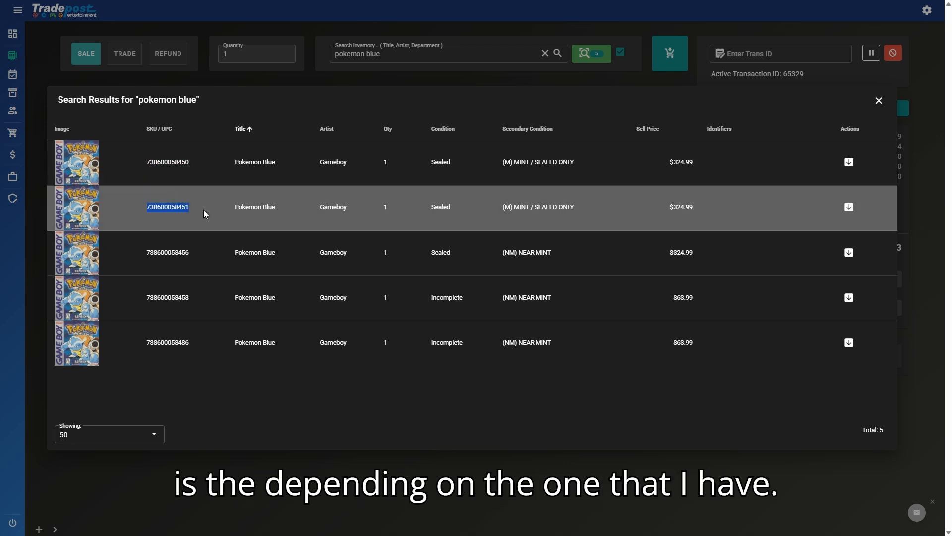
{"action": "left_click", "coordinate": [850, 164]}
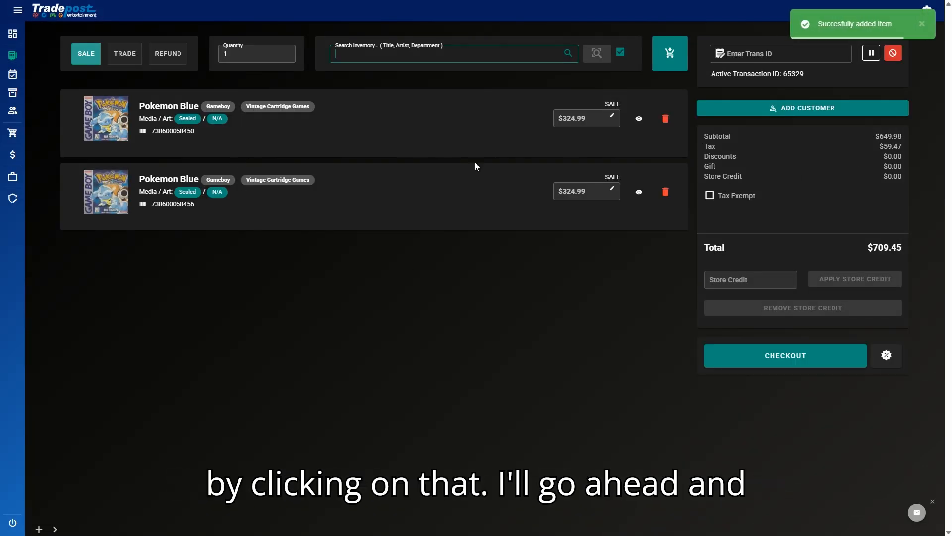
{"action": "left_click", "coordinate": [666, 119]}
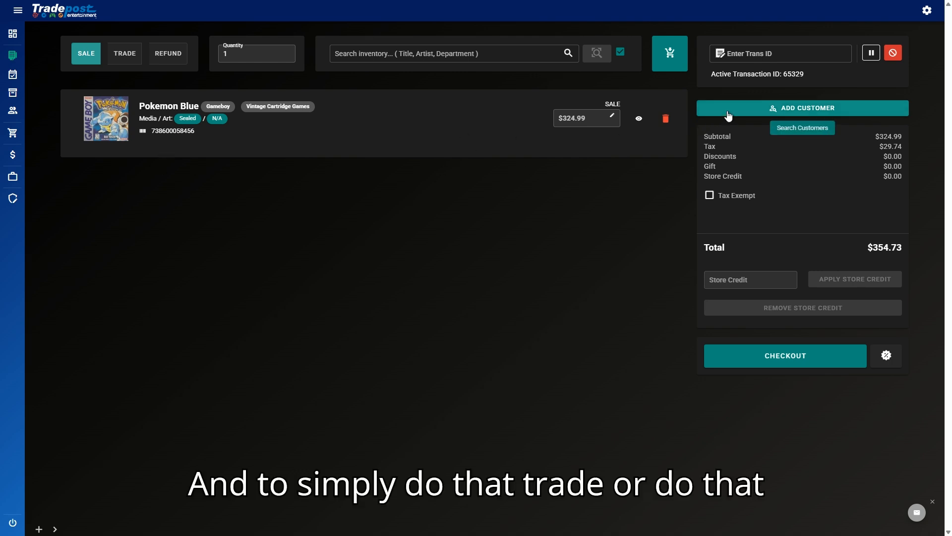
{"action": "left_click", "coordinate": [765, 360]}
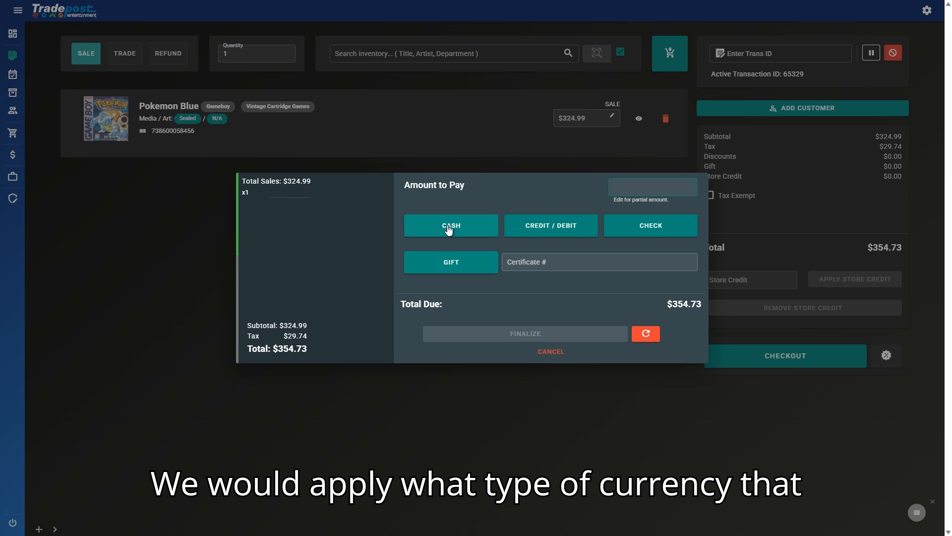
{"action": "left_click", "coordinate": [449, 227]}
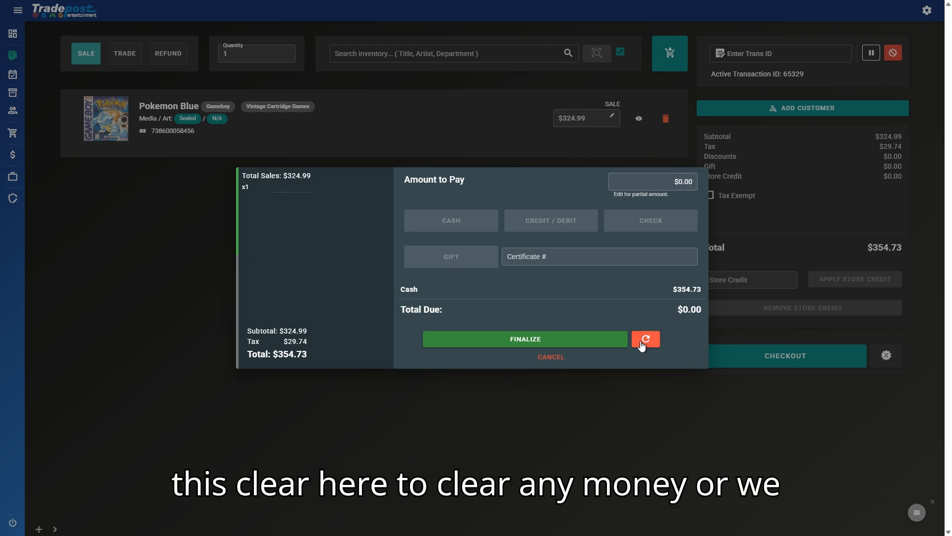
{"action": "left_click", "coordinate": [643, 342]}
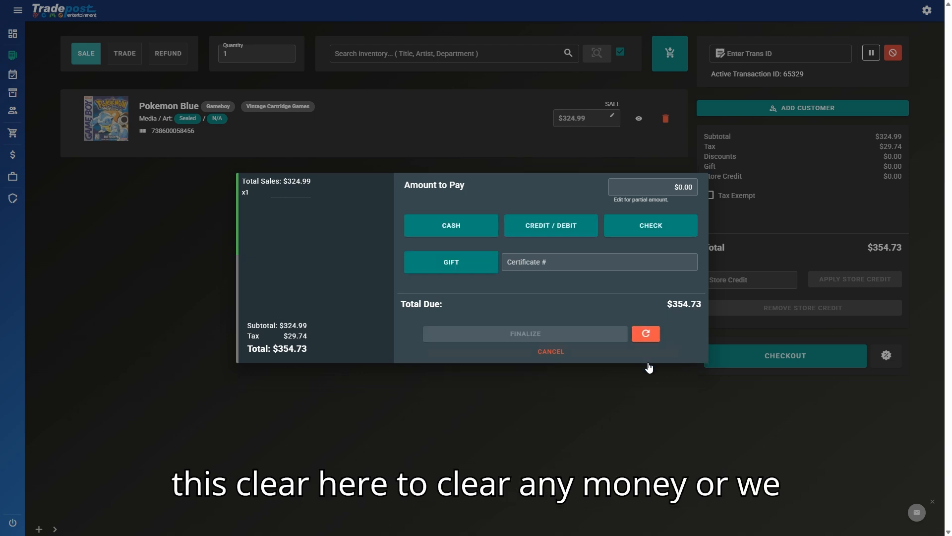
{"action": "left_click", "coordinate": [551, 351]}
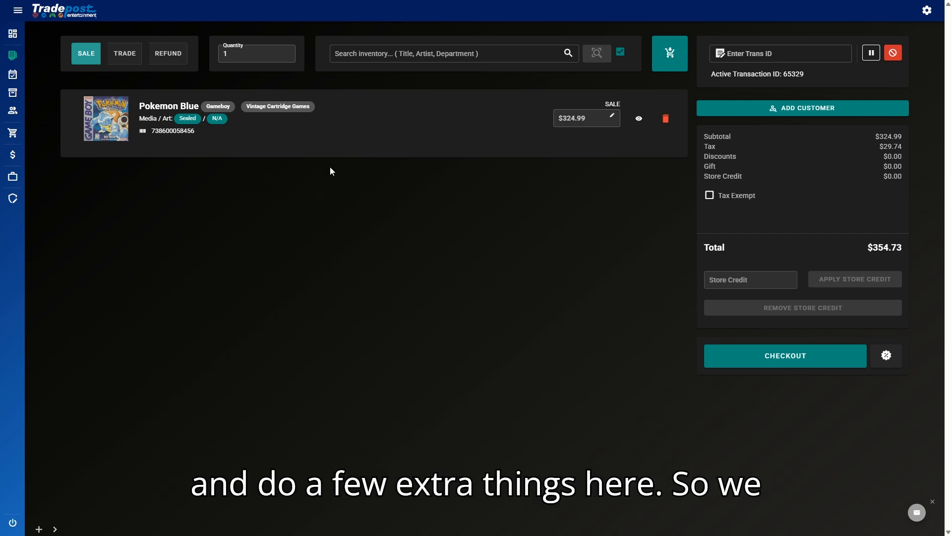
Step: Look up the customer by last name and attach them to the sale, showing $85.19 store credit
{"action": "left_click", "coordinate": [816, 106]}
{"action": "left_click", "coordinate": [476, 219]}
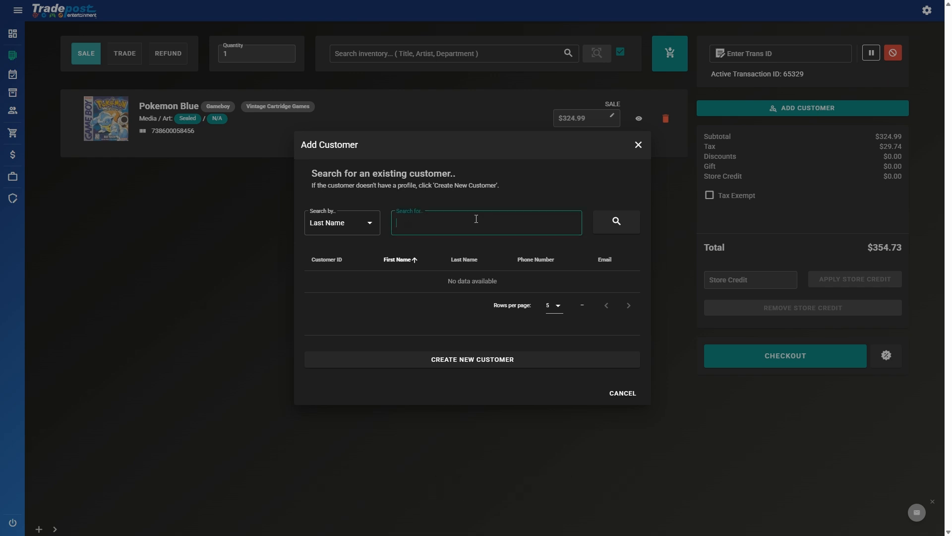
{"action": "type", "text": "rockwell"}
{"action": "key", "text": "Return"}
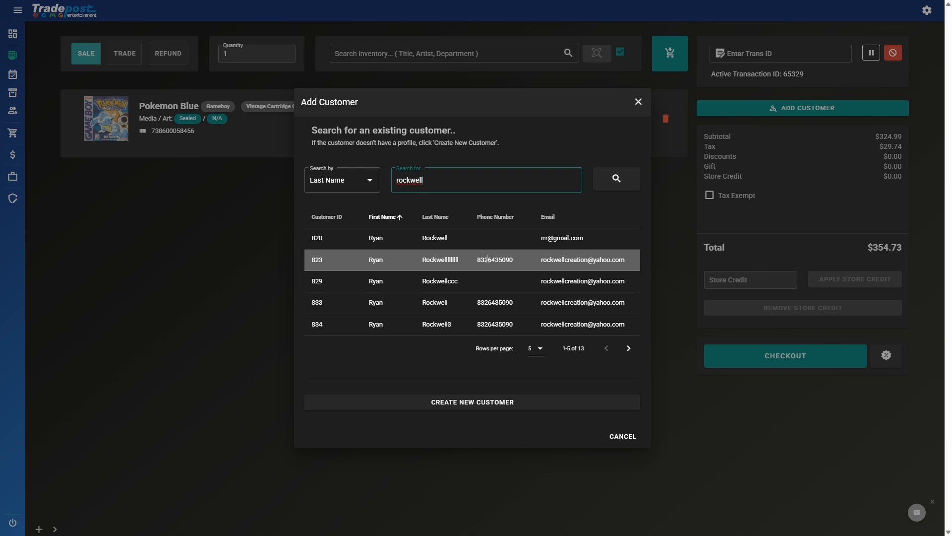
{"action": "left_click", "coordinate": [472, 325]}
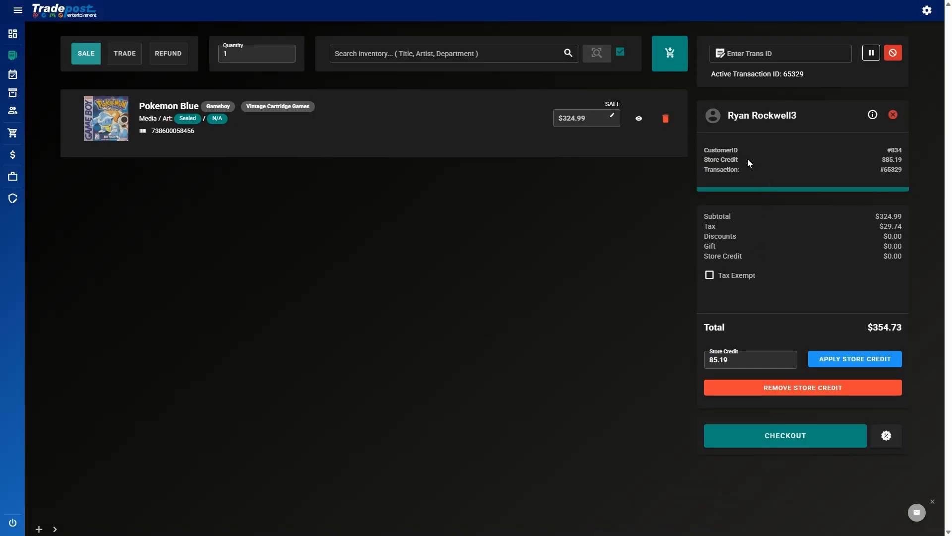
Step: Review the attached customer's full details, then close them
{"action": "left_click_drag", "start_coordinate": [722, 118], "coordinate": [818, 114]}
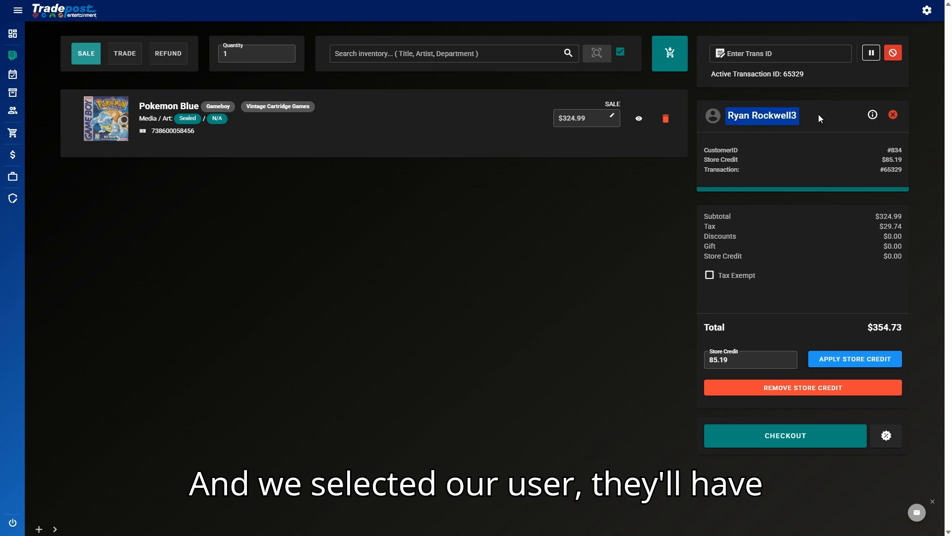
{"action": "left_click", "coordinate": [873, 115]}
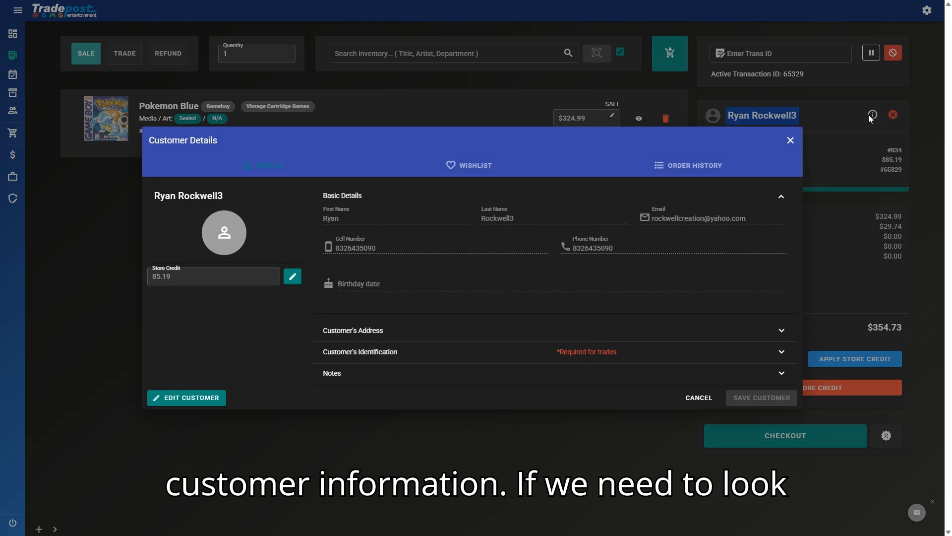
{"action": "left_click", "coordinate": [699, 398]}
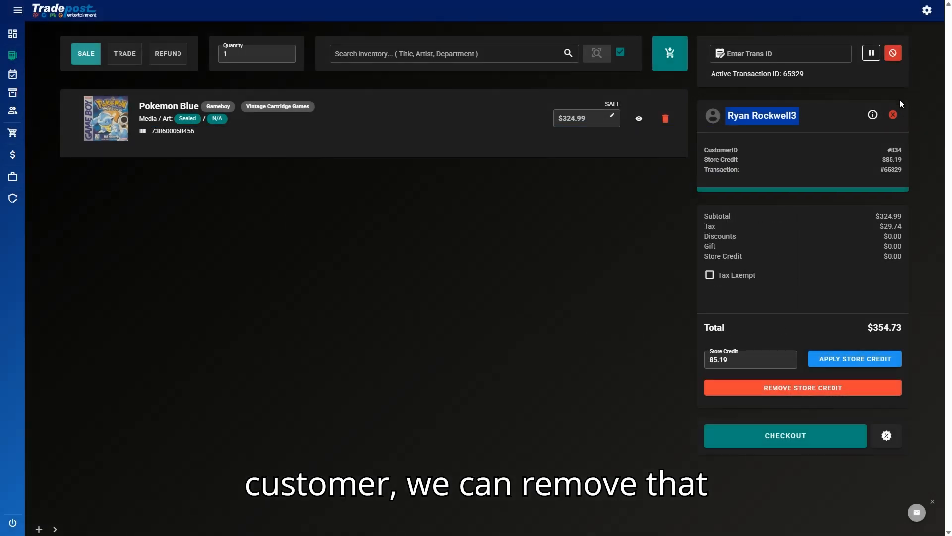
{"action": "left_click_drag", "start_coordinate": [880, 169], "coordinate": [909, 164]}
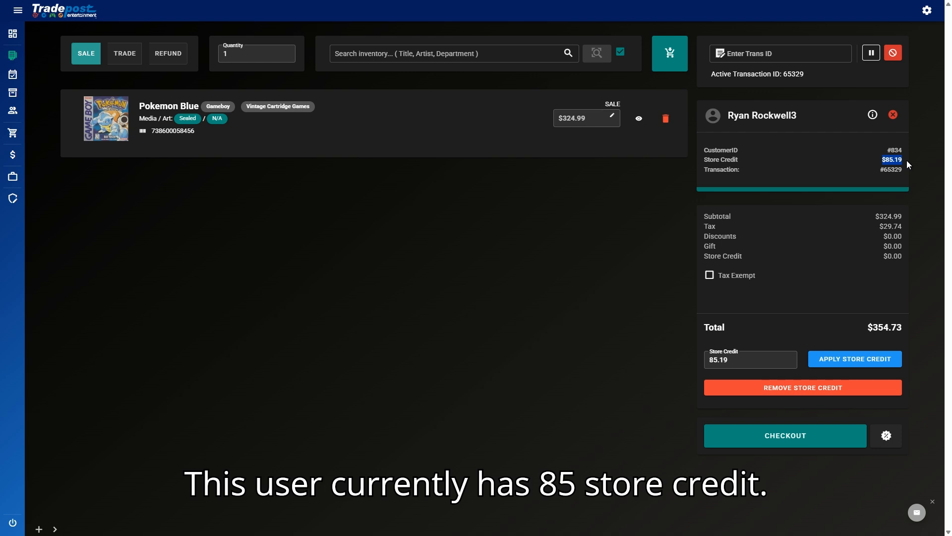
Step: Apply the $85.19 store credit, reducing the total from $354.73 to $269.54
{"action": "left_click", "coordinate": [553, 302]}
{"action": "left_click", "coordinate": [745, 363]}
{"action": "double_click", "coordinate": [727, 363]}
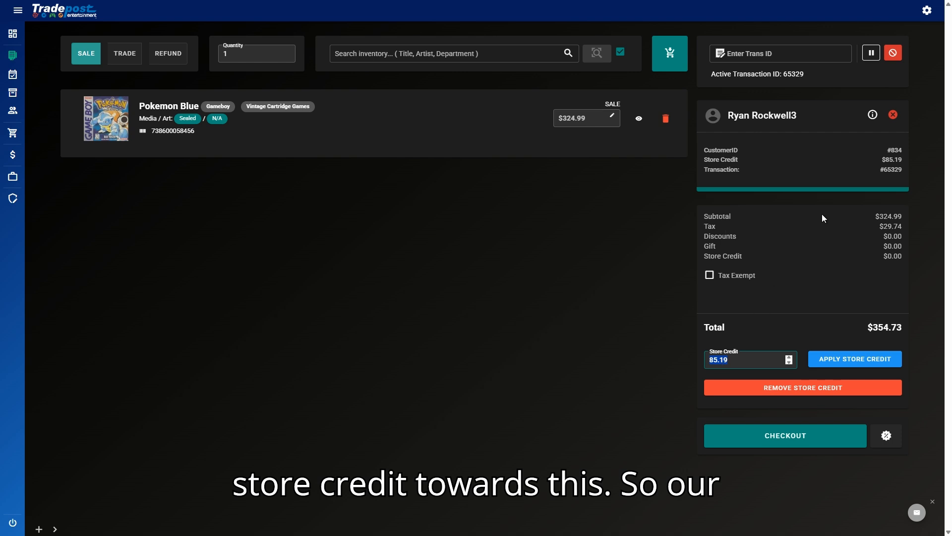
{"action": "left_click_drag", "start_coordinate": [856, 334], "coordinate": [924, 336]}
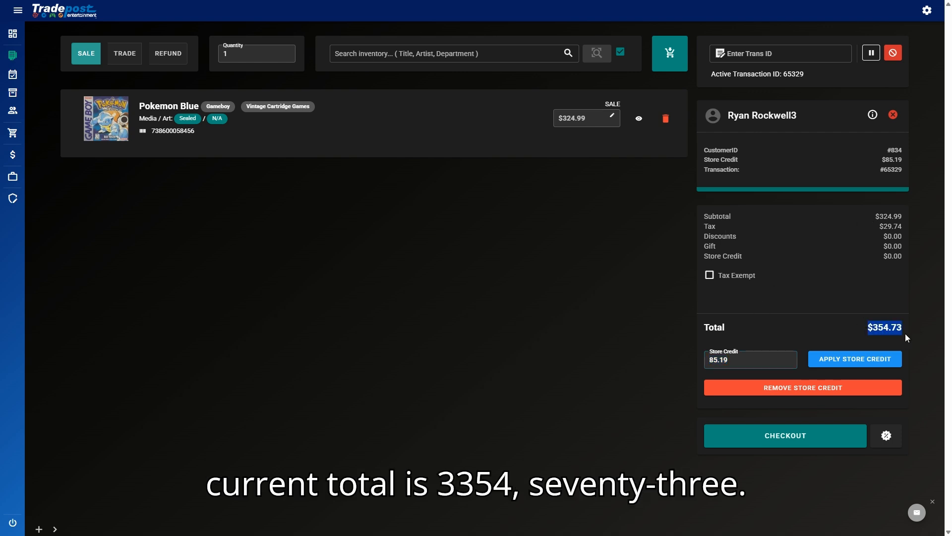
{"action": "left_click", "coordinate": [827, 355]}
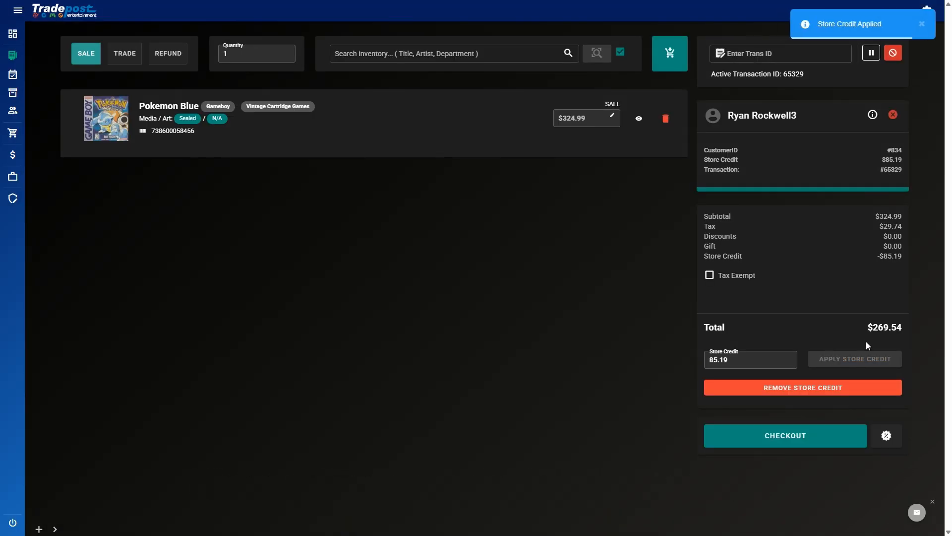
{"action": "left_click_drag", "start_coordinate": [874, 326], "coordinate": [904, 332]}
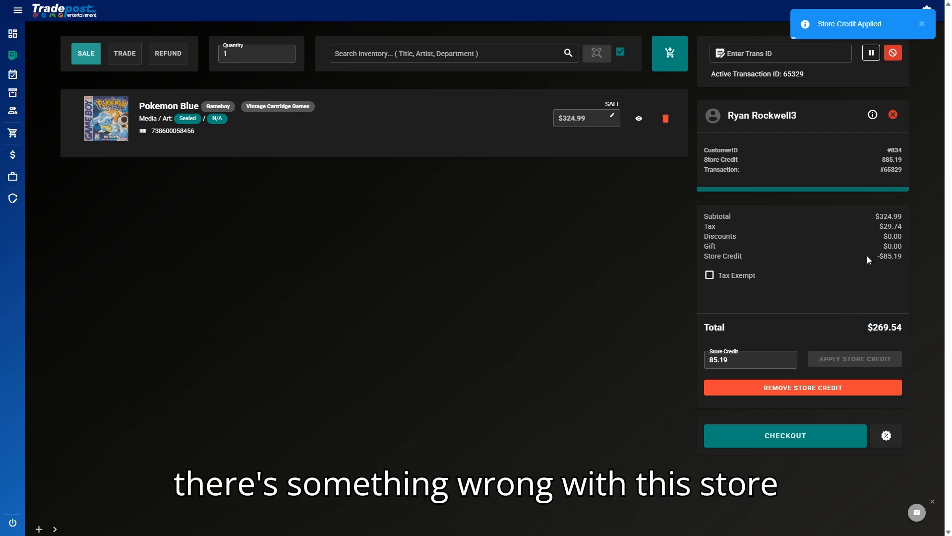
{"action": "left_click_drag", "start_coordinate": [861, 255], "coordinate": [919, 256]}
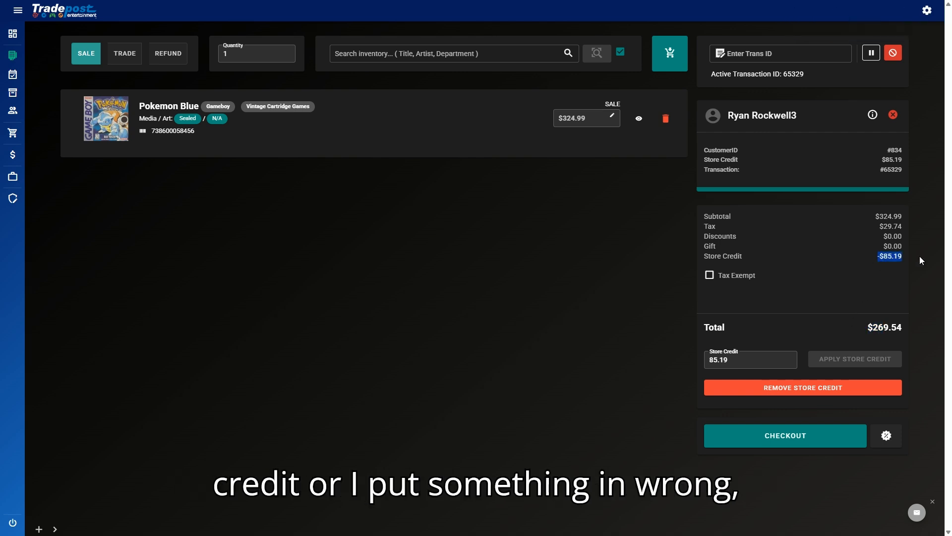
Step: Remove the applied store credit, try a $90 credit amount, then clear it
{"action": "left_click", "coordinate": [756, 387]}
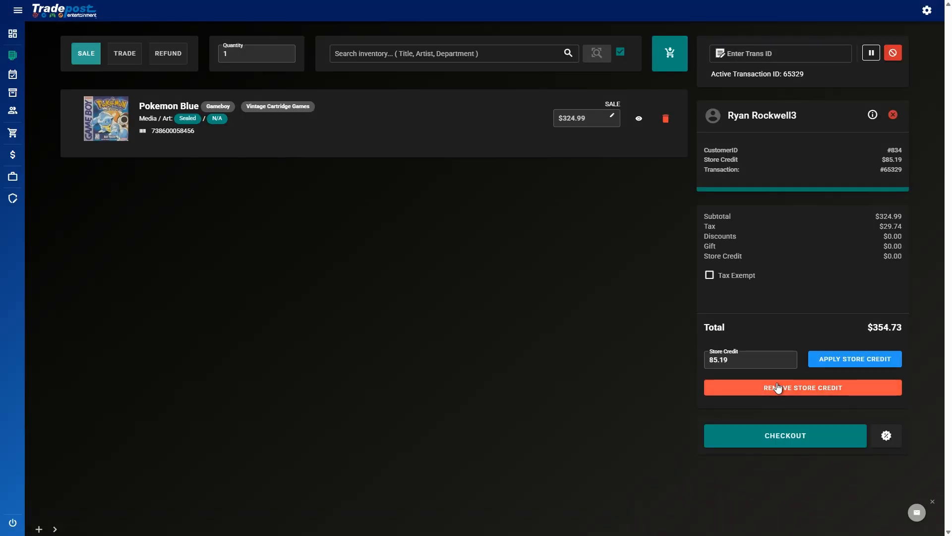
{"action": "left_click_drag", "start_coordinate": [754, 360], "coordinate": [665, 362]}
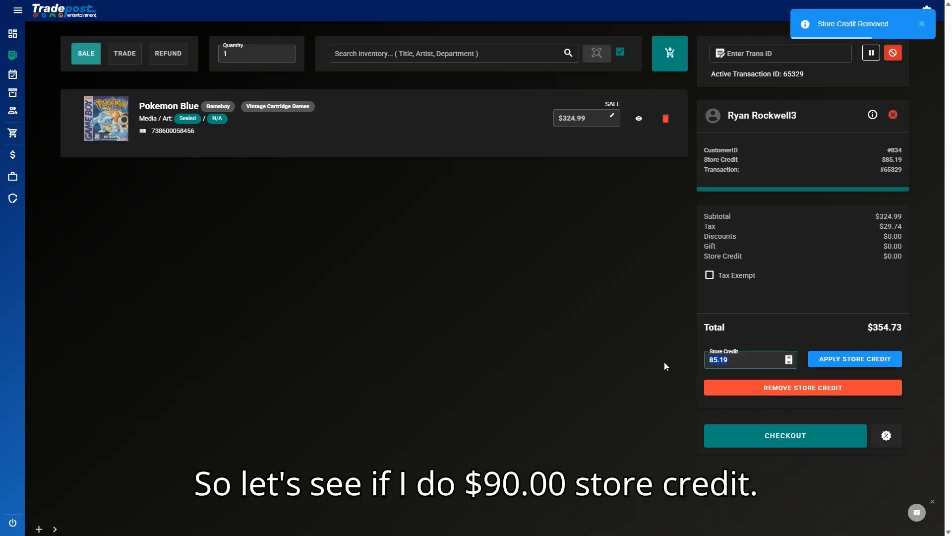
{"action": "type", "text": "90"}
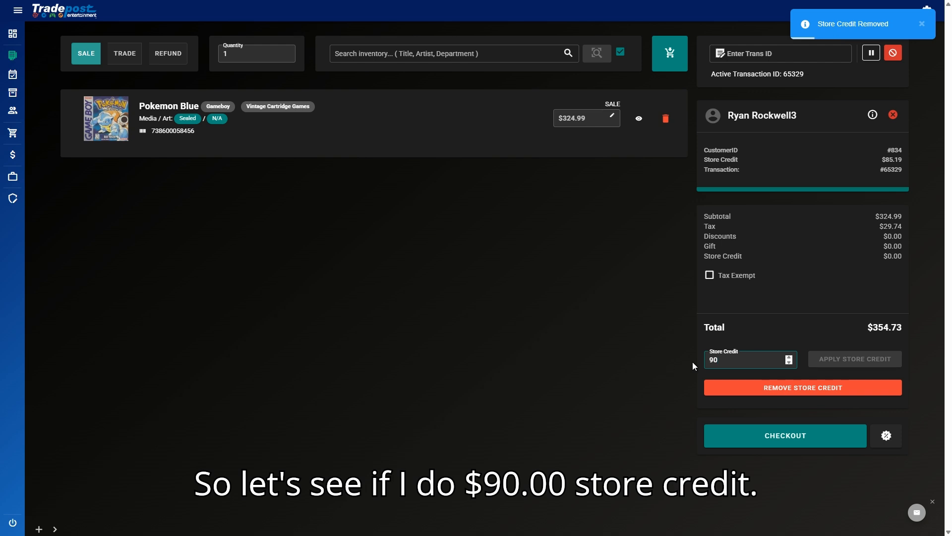
{"action": "left_click", "coordinate": [872, 276]}
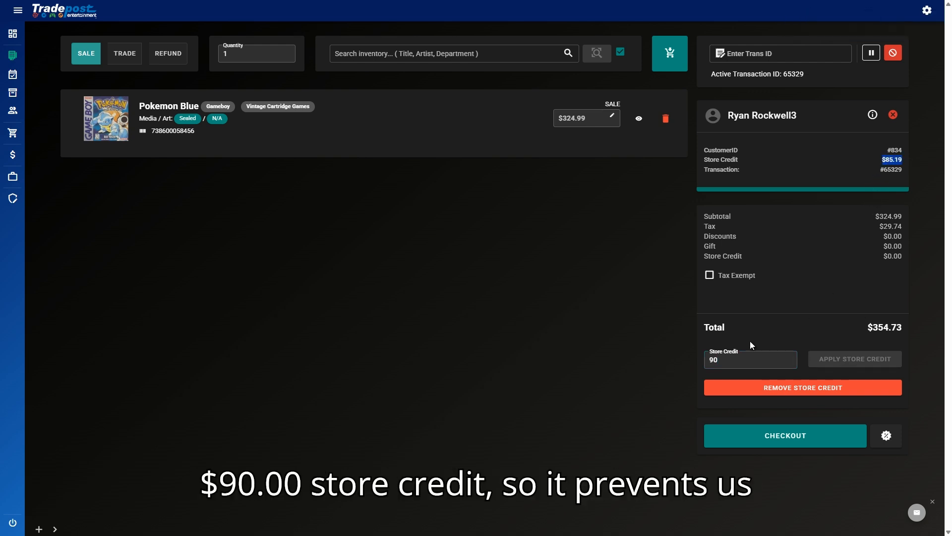
{"action": "key", "text": "BackSpace"}
{"action": "left_click", "coordinate": [666, 360]}
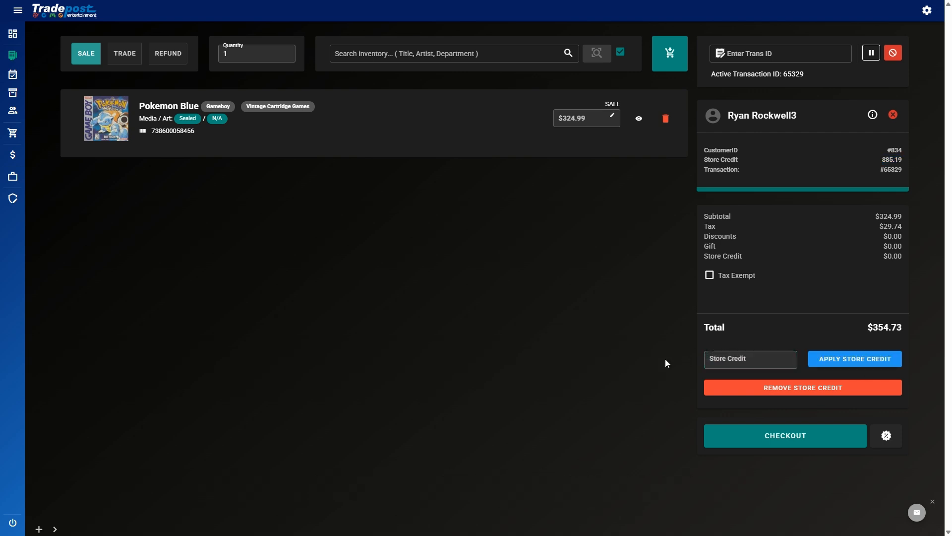
Step: Copy the $85.19 balance into the store credit field and apply it, totalling $269.54
{"action": "left_click", "coordinate": [748, 361]}
{"action": "left_click_drag", "start_coordinate": [886, 160], "coordinate": [903, 160]}
{"action": "key", "text": "ctrl+c"}
{"action": "left_click", "coordinate": [748, 362]}
{"action": "key", "text": "ctrl+v"}
{"action": "left_click", "coordinate": [822, 367]}
{"action": "left_click_drag", "start_coordinate": [883, 246], "coordinate": [917, 262]}
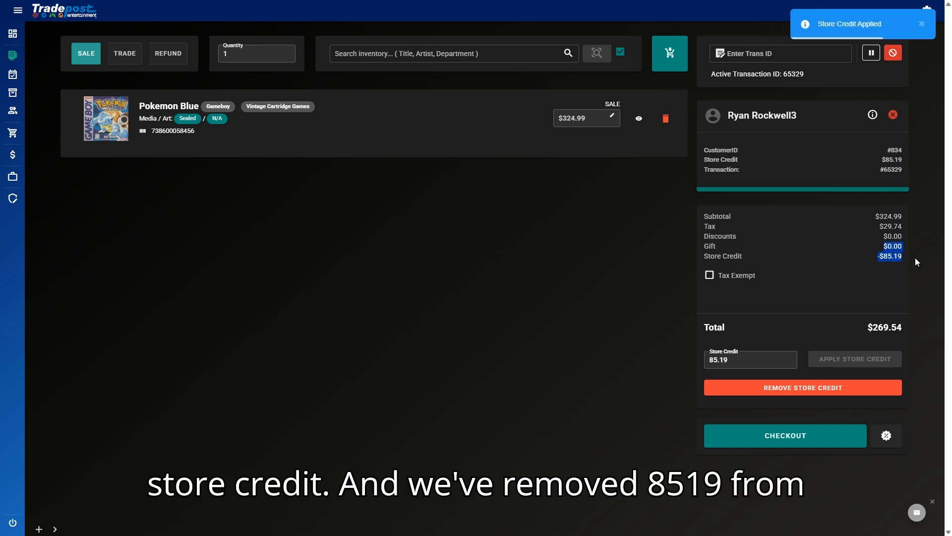
Step: Pay the $269.54 balance in cash, finalize with $0.00 change due, and start a new transaction
{"action": "left_click", "coordinate": [782, 437]}
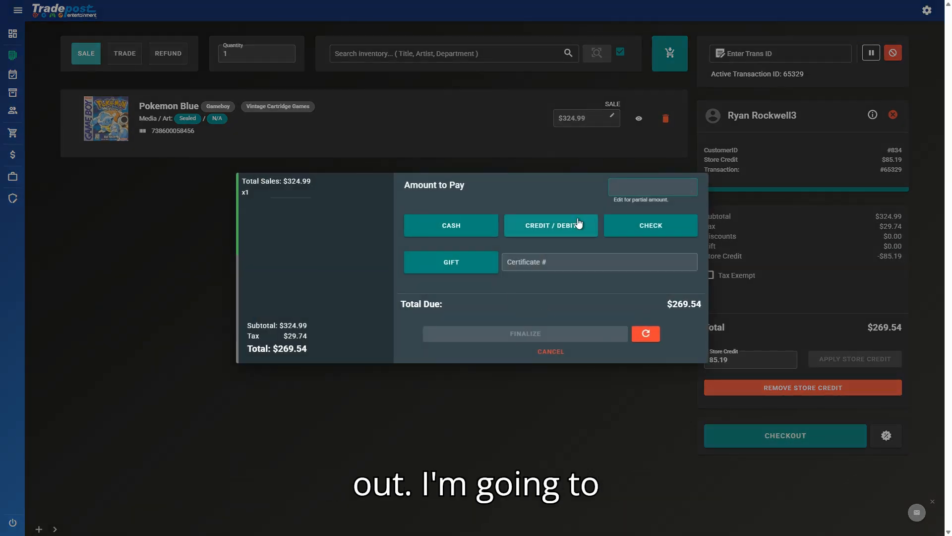
{"action": "left_click", "coordinate": [482, 225]}
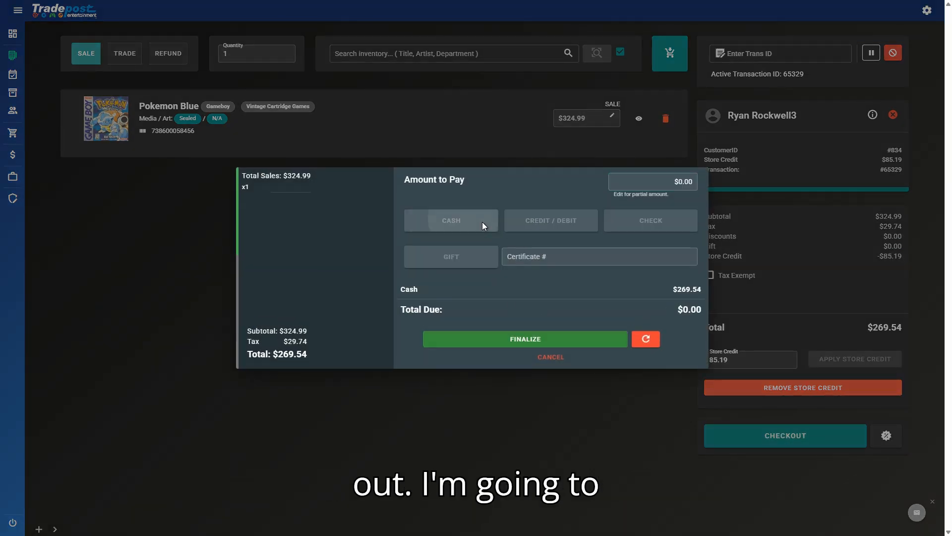
{"action": "left_click", "coordinate": [569, 340]}
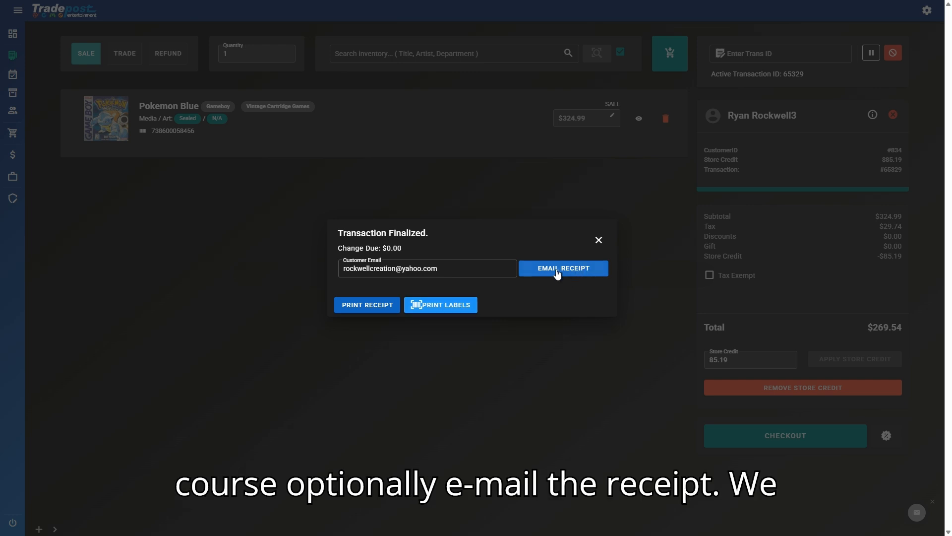
{"action": "left_click_drag", "start_coordinate": [344, 249], "coordinate": [410, 252]}
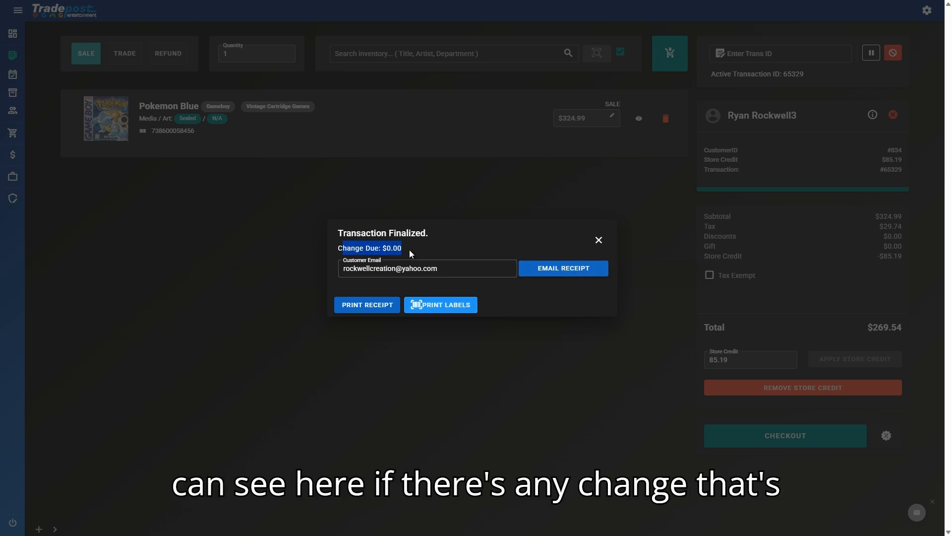
{"action": "left_click", "coordinate": [409, 249]}
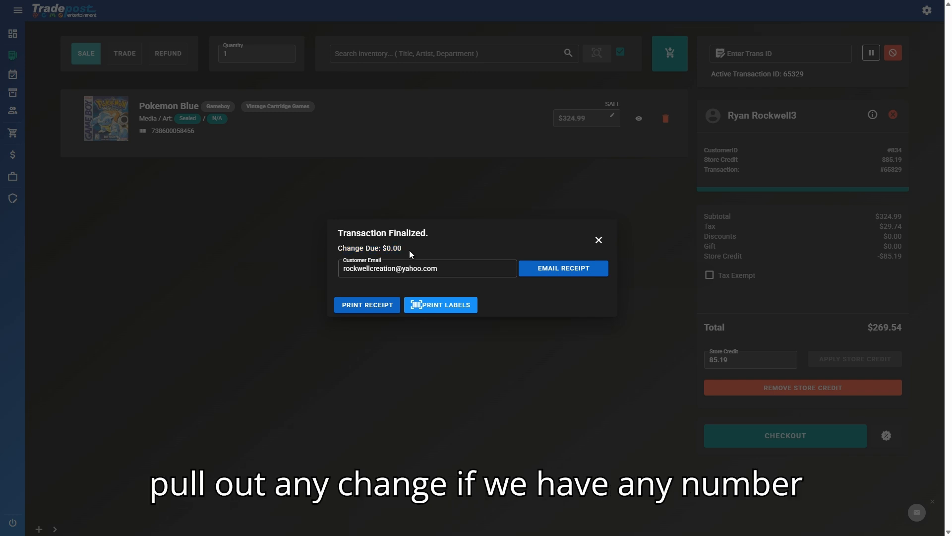
{"action": "left_click", "coordinate": [599, 242]}
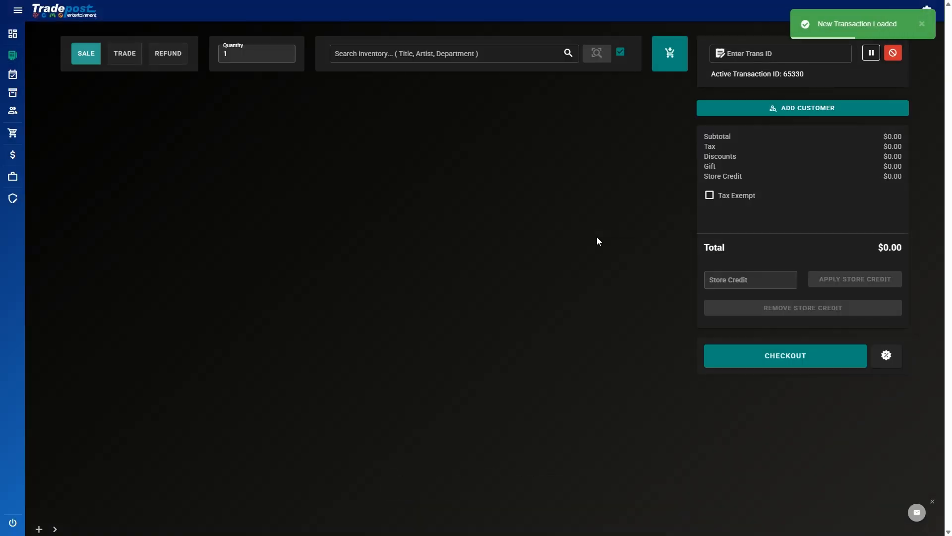
Step: Switch to Trade mode, search the catalog for 'pokemon red', and scroll to Gameboy Pokemon Red ($312.00)
{"action": "left_click", "coordinate": [127, 56]}
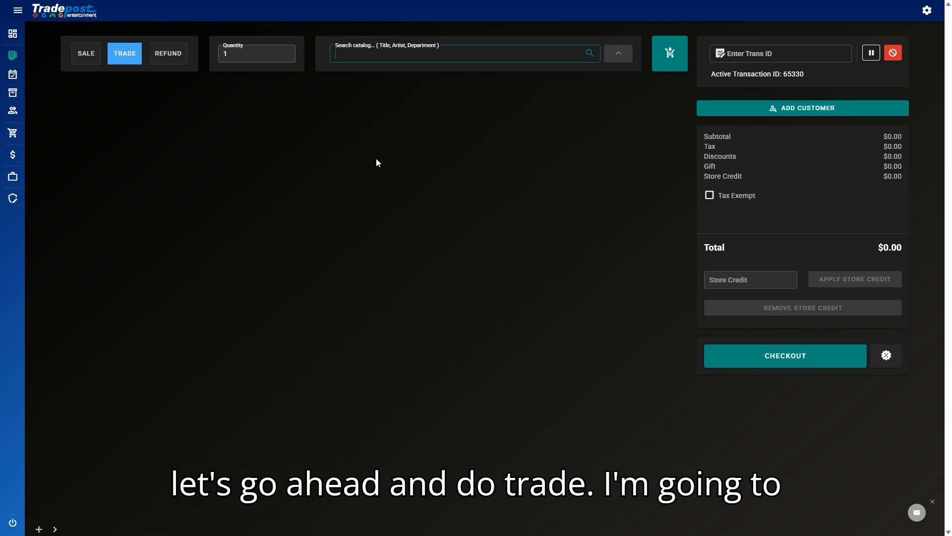
{"action": "type", "text": "pokemon b"}
{"action": "key", "text": "BackSpace"}
{"action": "type", "text": "red"}
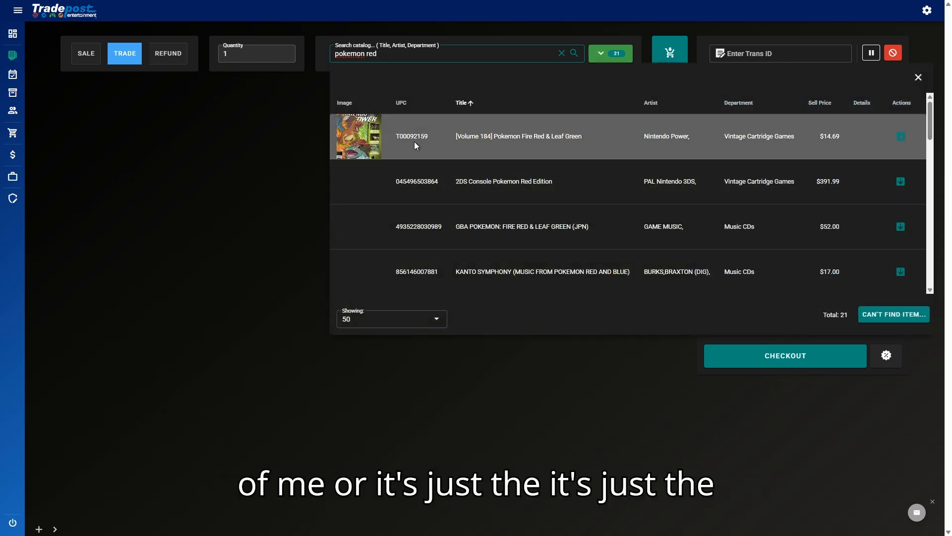
{"action": "scroll", "coordinate": [580, 179], "scroll_direction": "down", "scroll_amount": 5}
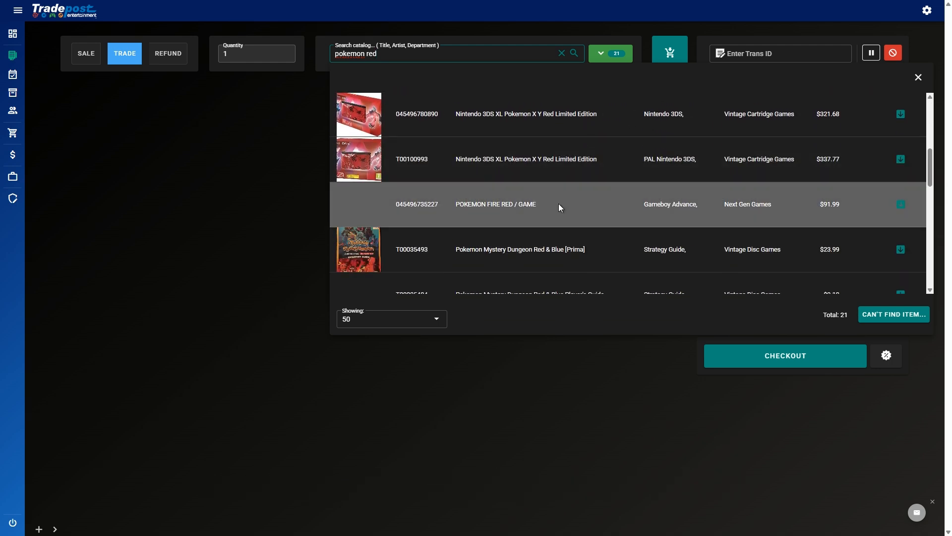
{"action": "left_click_drag", "start_coordinate": [461, 205], "coordinate": [537, 205]}
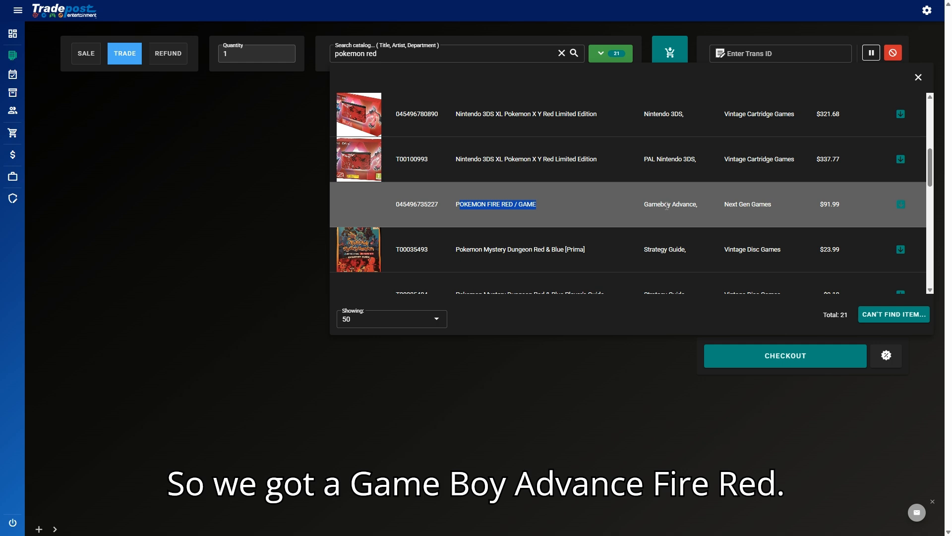
{"action": "scroll", "coordinate": [593, 208], "scroll_direction": "down", "scroll_amount": 5}
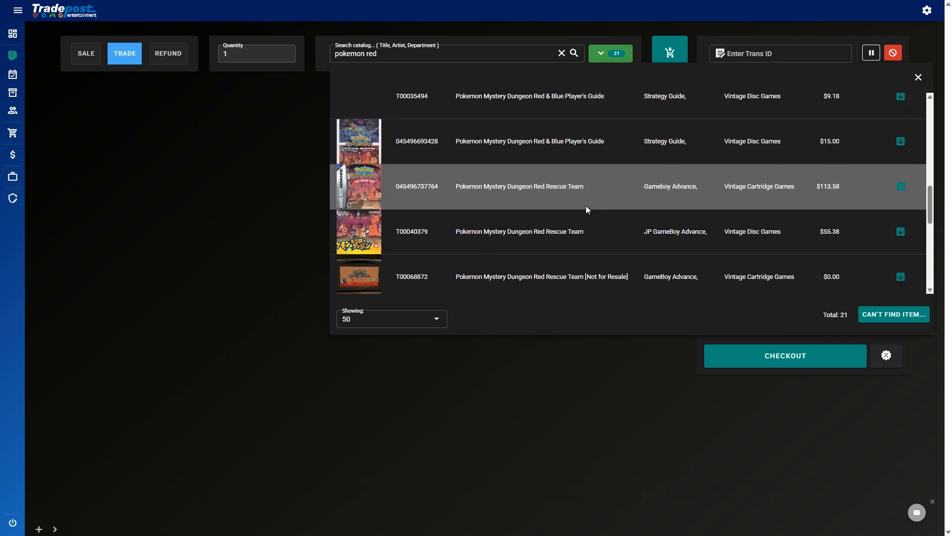
{"action": "scroll", "coordinate": [385, 219], "scroll_direction": "down", "scroll_amount": 4}
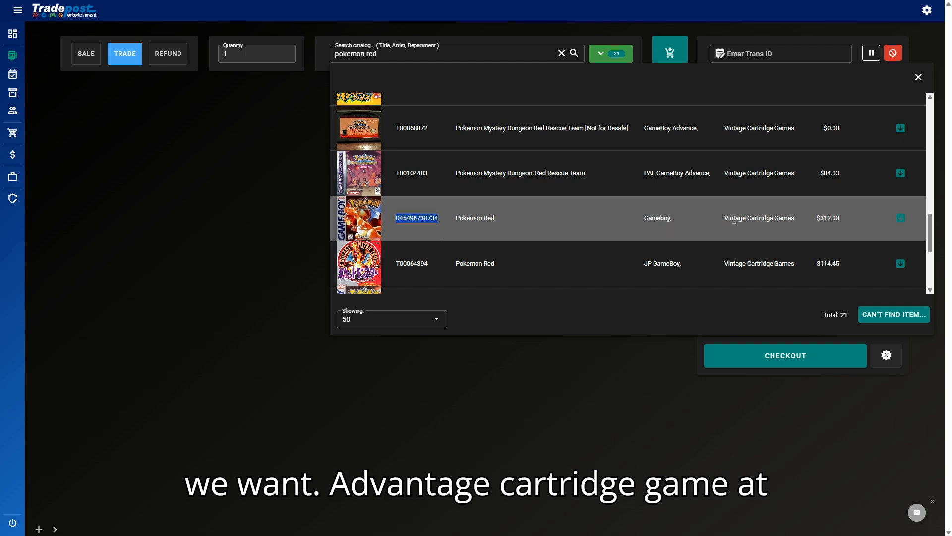
Step: Add Gameboy Pokemon Red to the trade and look over its condition and grade choices
{"action": "left_click", "coordinate": [901, 219]}
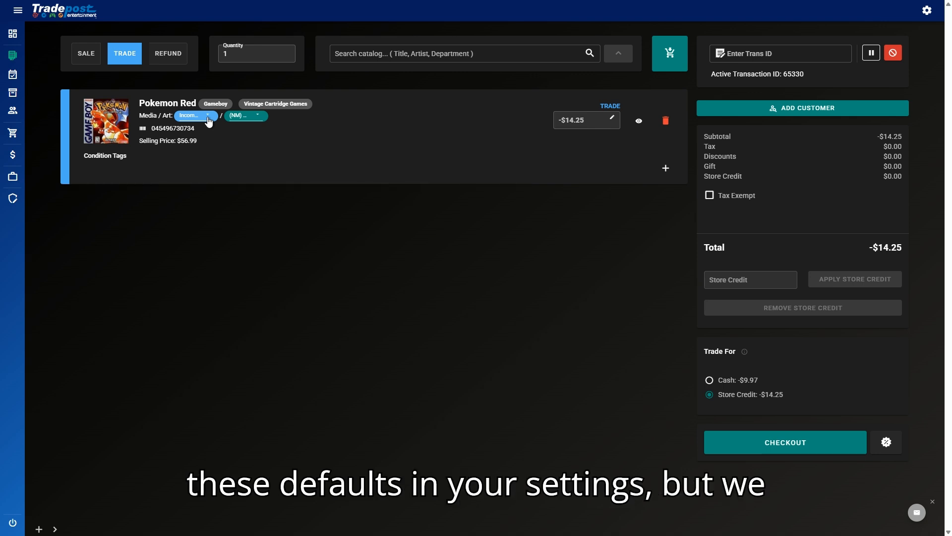
{"action": "left_click", "coordinate": [208, 119]}
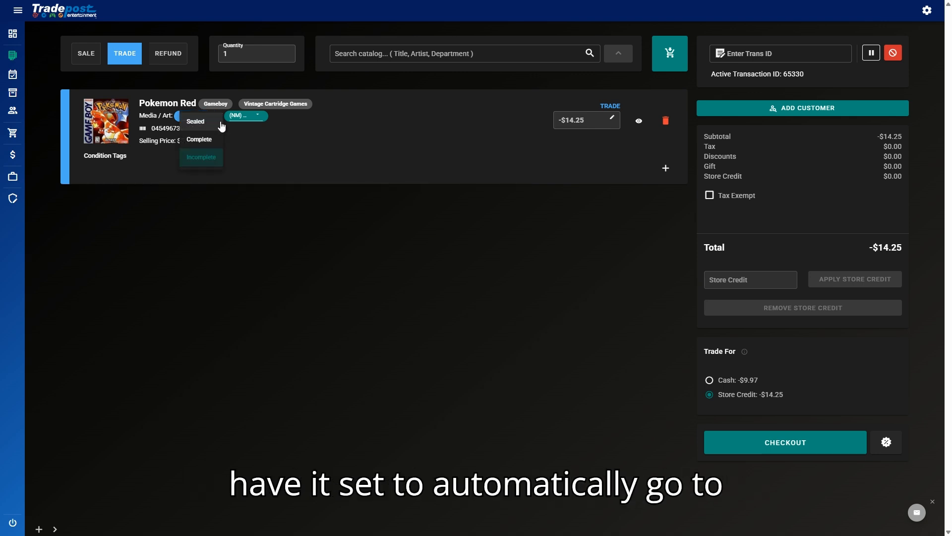
{"action": "left_click", "coordinate": [264, 134]}
{"action": "left_click", "coordinate": [255, 119]}
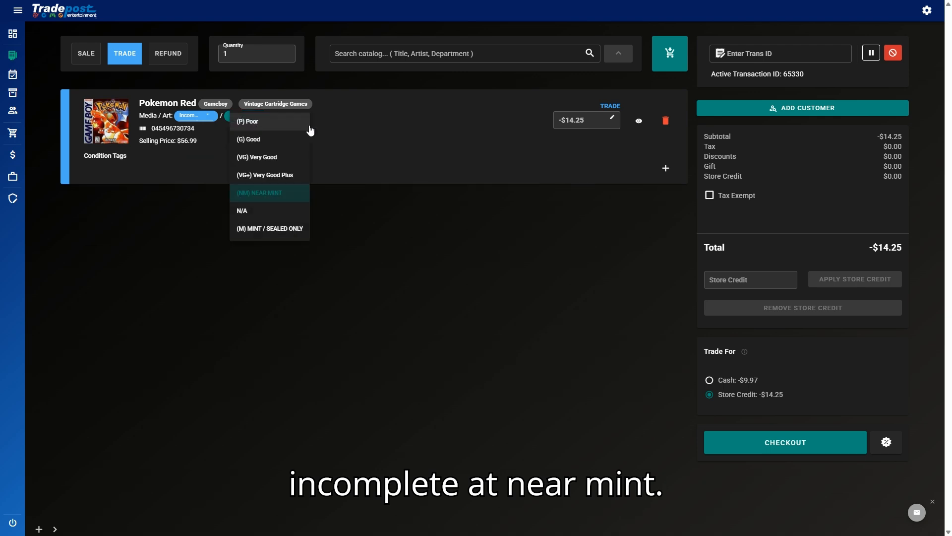
{"action": "left_click", "coordinate": [386, 148]}
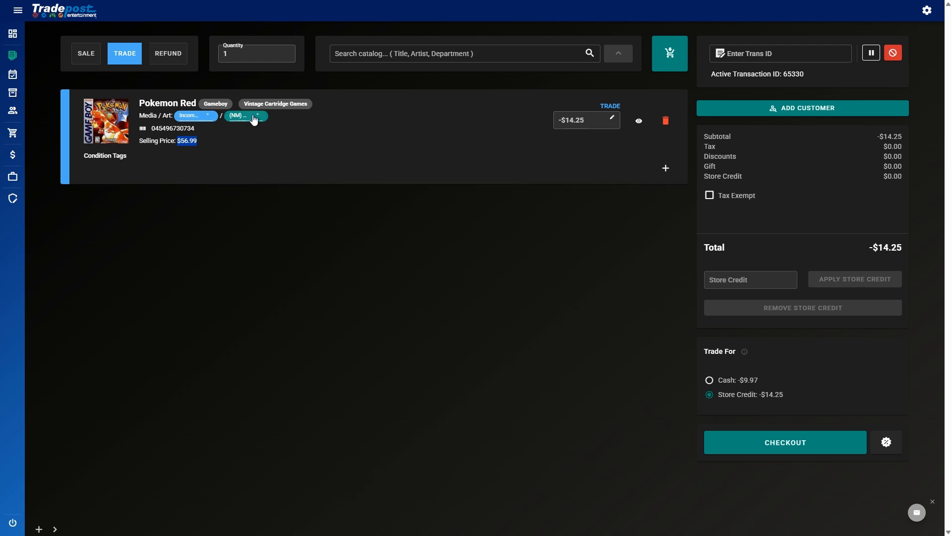
Step: Set the media condition to Sealed ($312.99 price), then back to Incomplete
{"action": "left_click", "coordinate": [203, 118]}
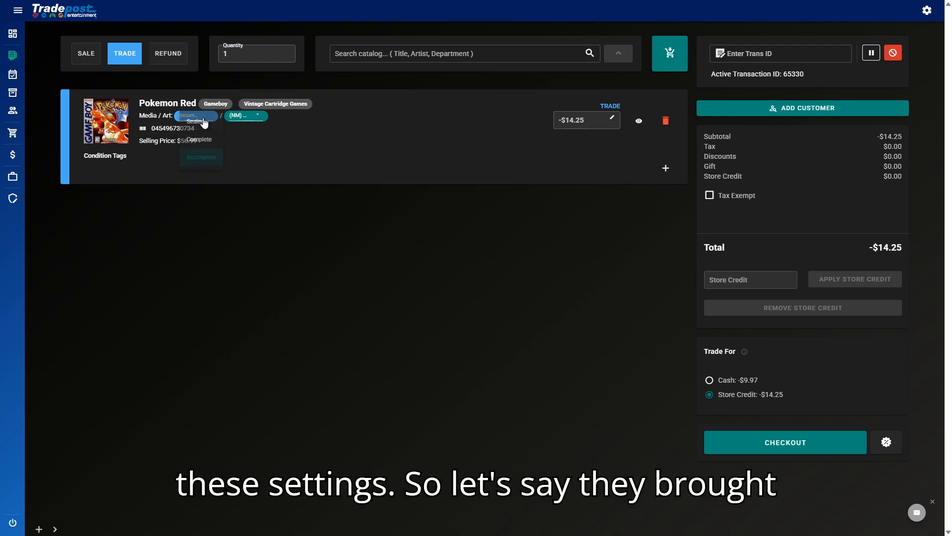
{"action": "left_click", "coordinate": [211, 124]}
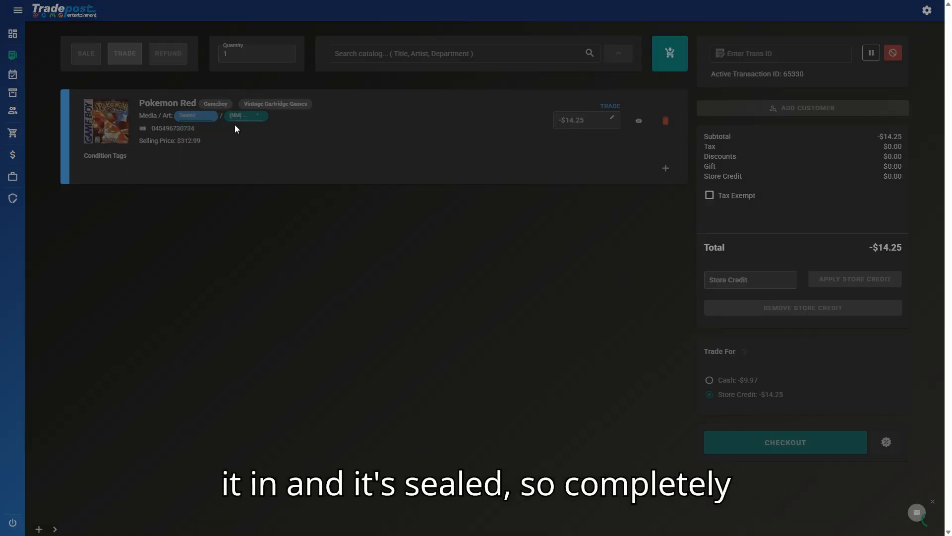
{"action": "left_click_drag", "start_coordinate": [177, 141], "coordinate": [201, 141]}
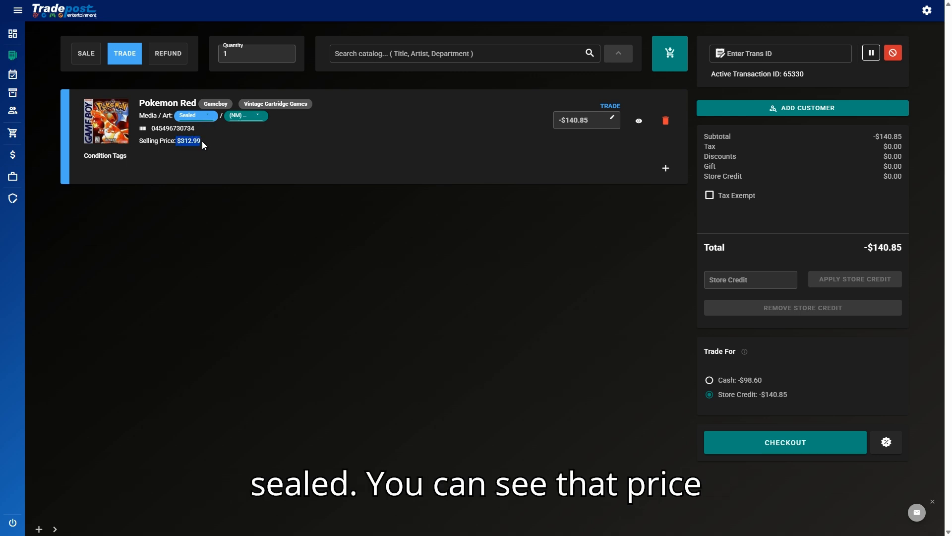
{"action": "left_click", "coordinate": [203, 117]}
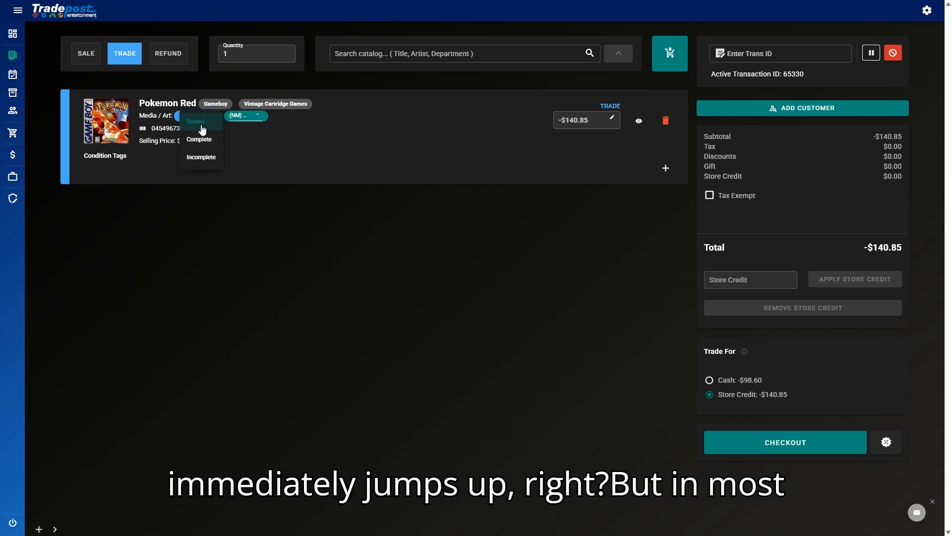
{"action": "left_click", "coordinate": [202, 158]}
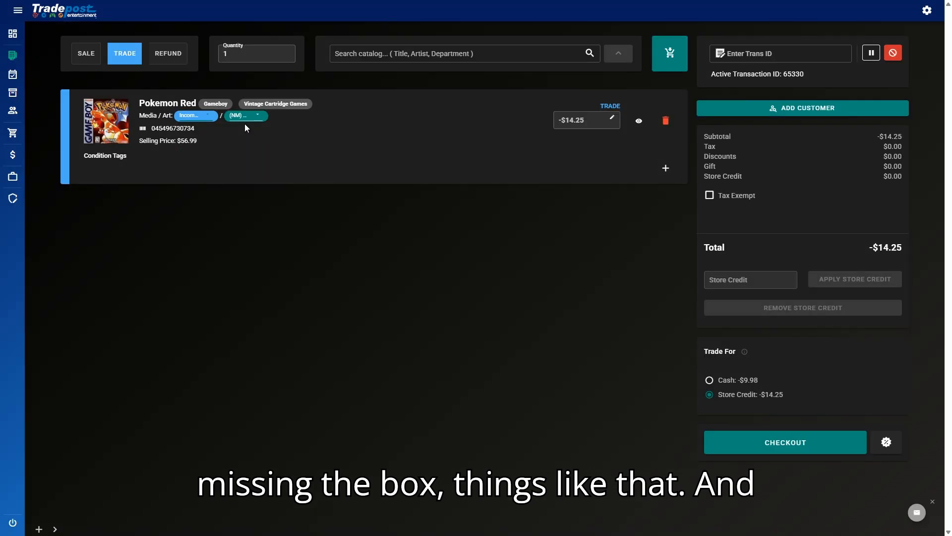
{"action": "left_click", "coordinate": [192, 117]}
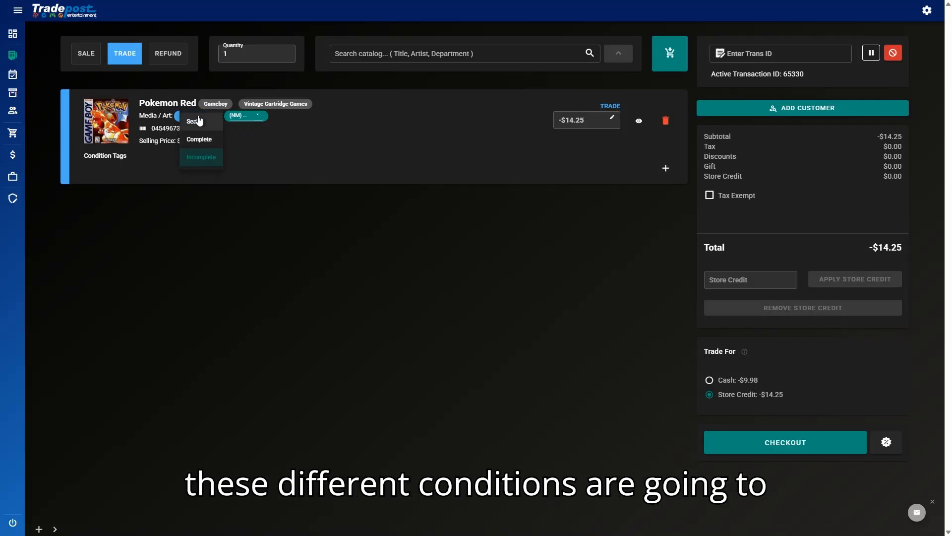
{"action": "left_click", "coordinate": [267, 142]}
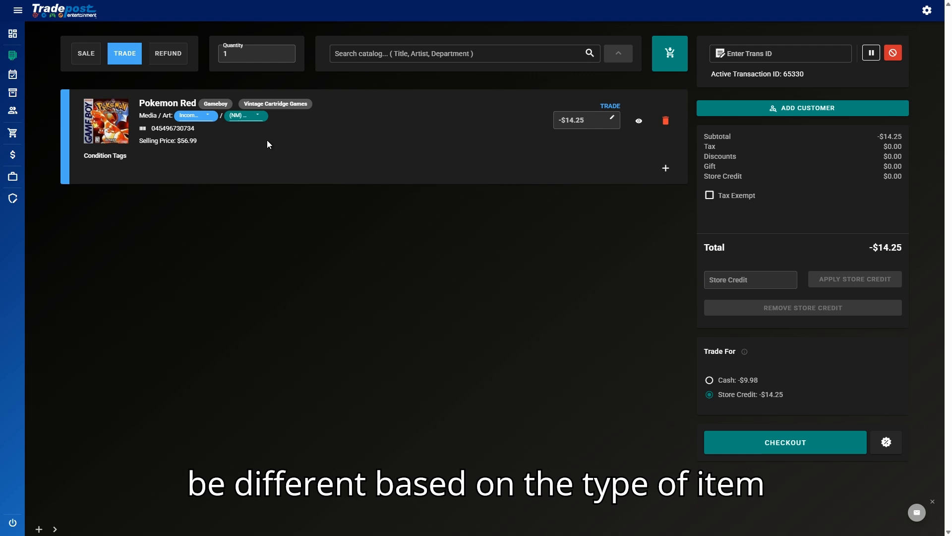
Step: Grade the game (VG) Very Good for $10.29 credit and open its catalog details
{"action": "left_click", "coordinate": [242, 119]}
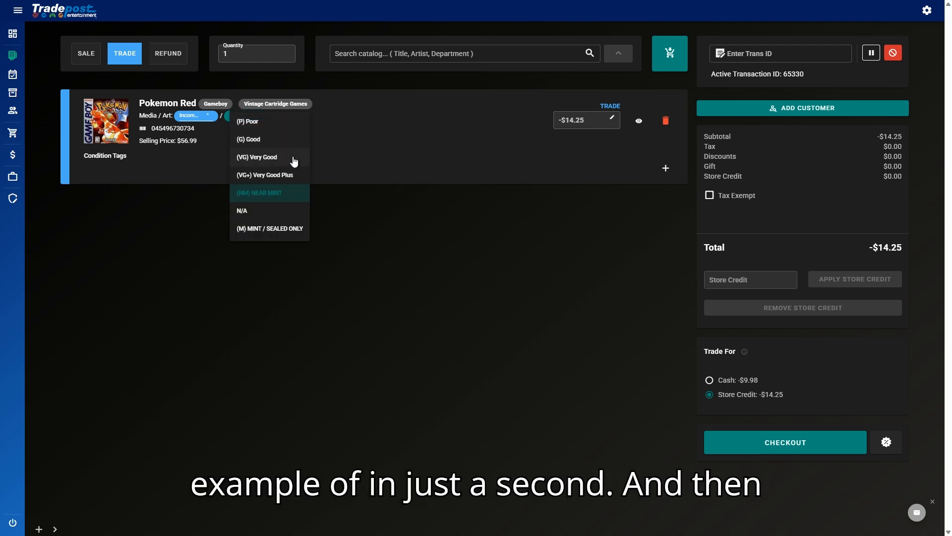
{"action": "left_click", "coordinate": [257, 158]}
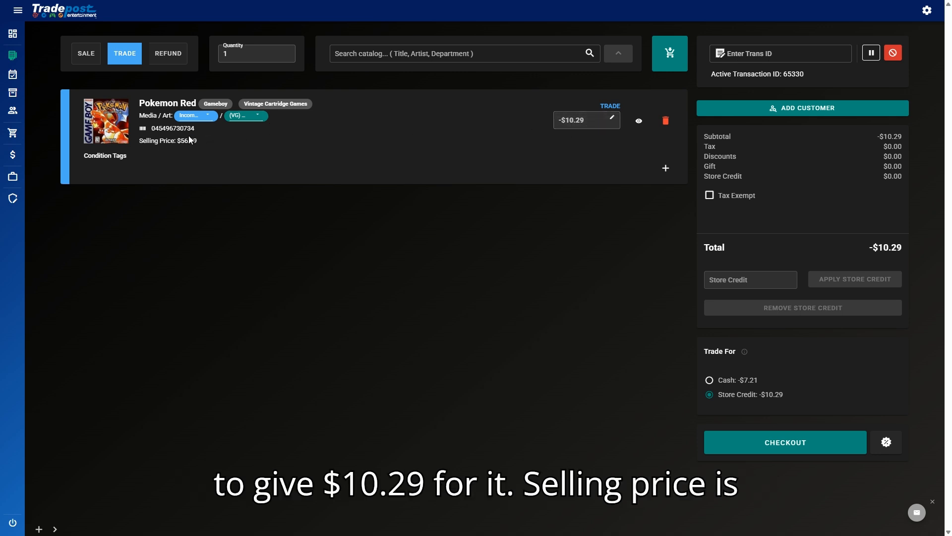
{"action": "left_click", "coordinate": [450, 142]}
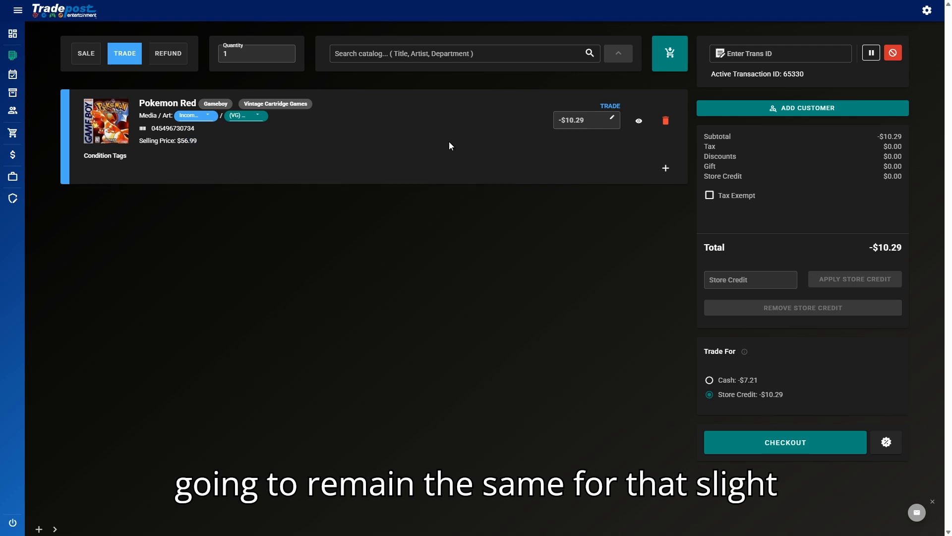
{"action": "left_click", "coordinate": [638, 124]}
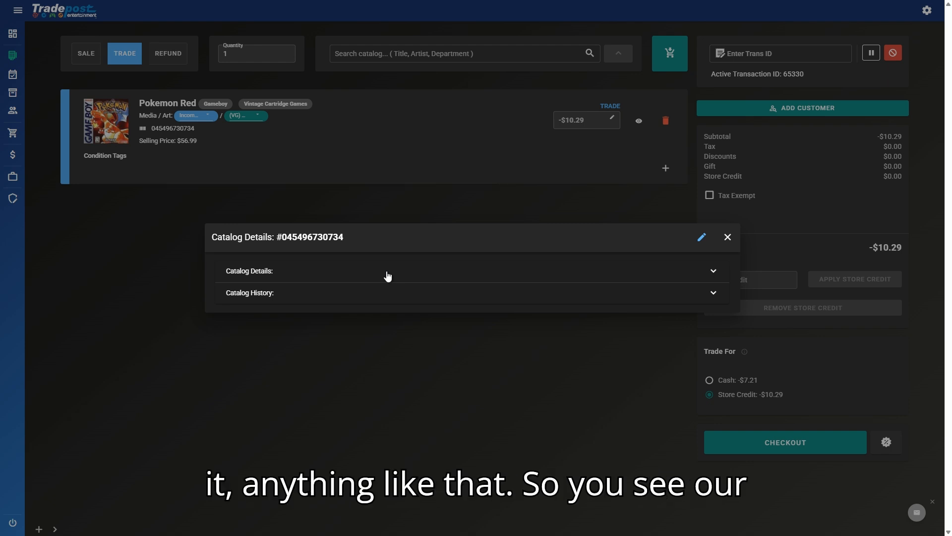
Step: Expand Catalog Details and scroll through pricing (MSRP 2760.04, base 312) and Pricecharting ID 2985
{"action": "left_click", "coordinate": [387, 273]}
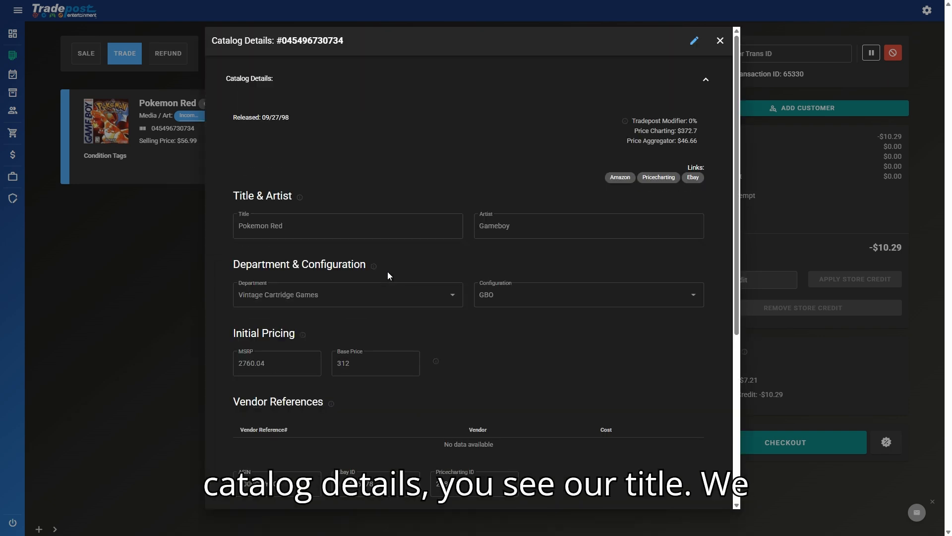
{"action": "scroll", "coordinate": [345, 218], "scroll_direction": "down", "scroll_amount": 1}
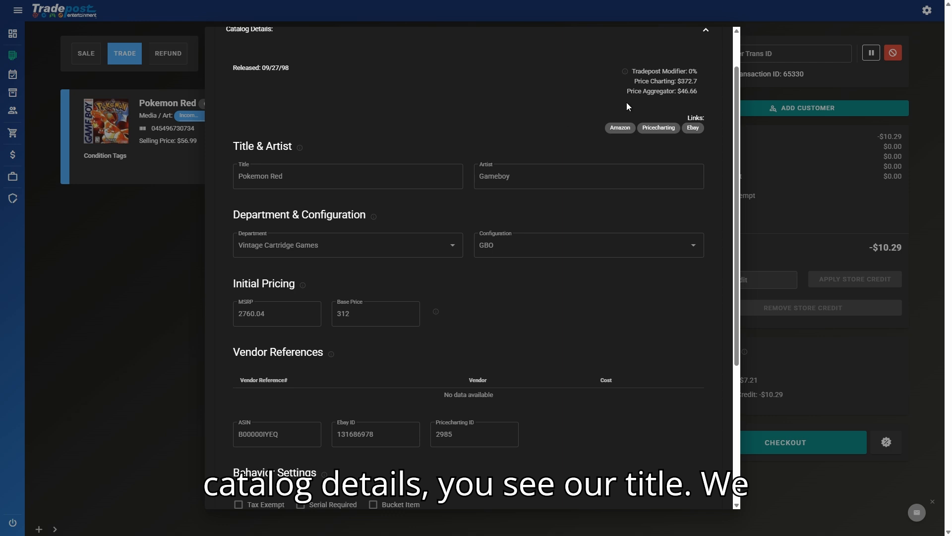
{"action": "left_click_drag", "start_coordinate": [636, 81], "coordinate": [679, 83]}
{"action": "left_click", "coordinate": [709, 85]}
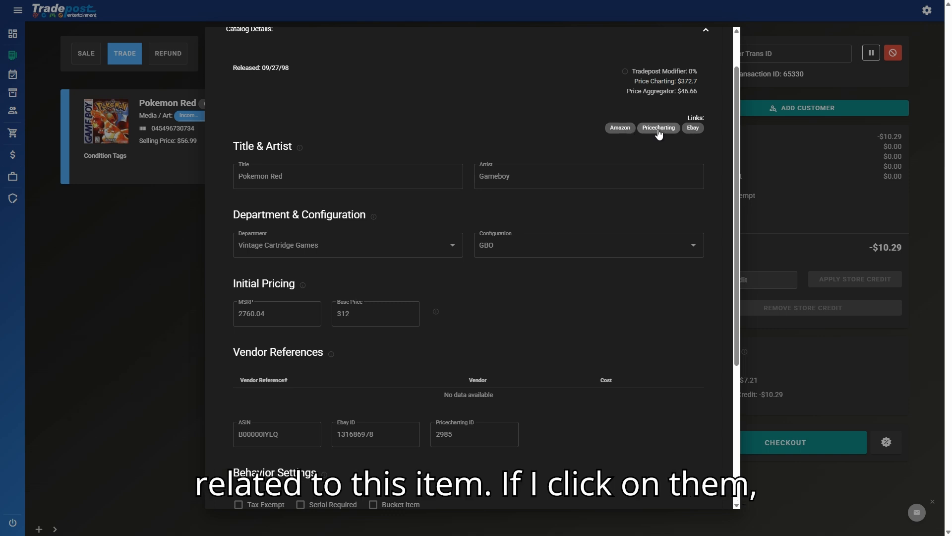
{"action": "scroll", "coordinate": [611, 227], "scroll_direction": "down", "scroll_amount": 1}
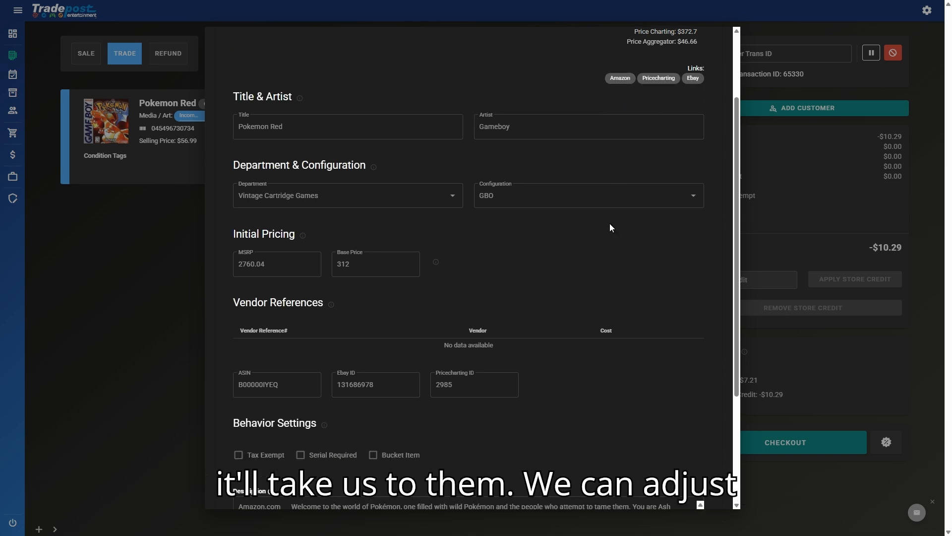
{"action": "scroll", "coordinate": [609, 227], "scroll_direction": "down", "scroll_amount": 1}
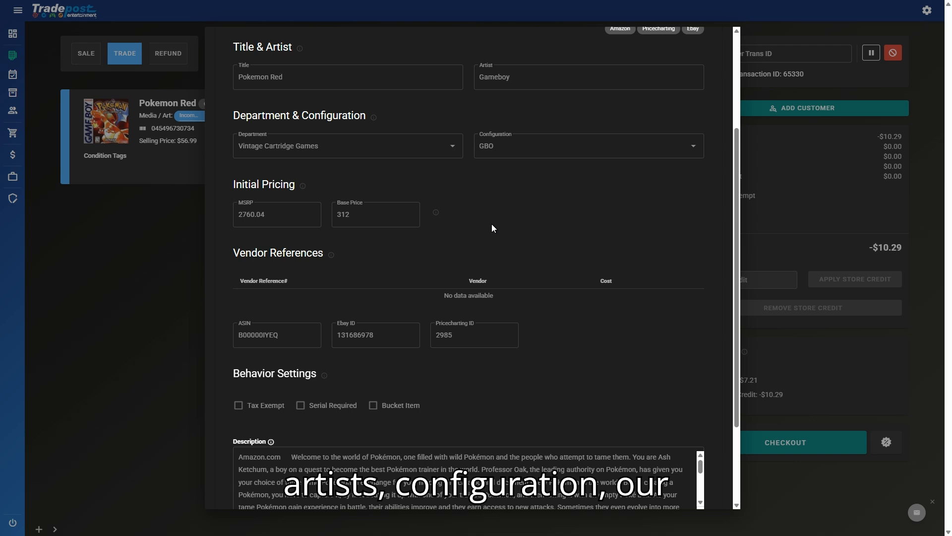
{"action": "scroll", "coordinate": [217, 276], "scroll_direction": "down", "scroll_amount": 1}
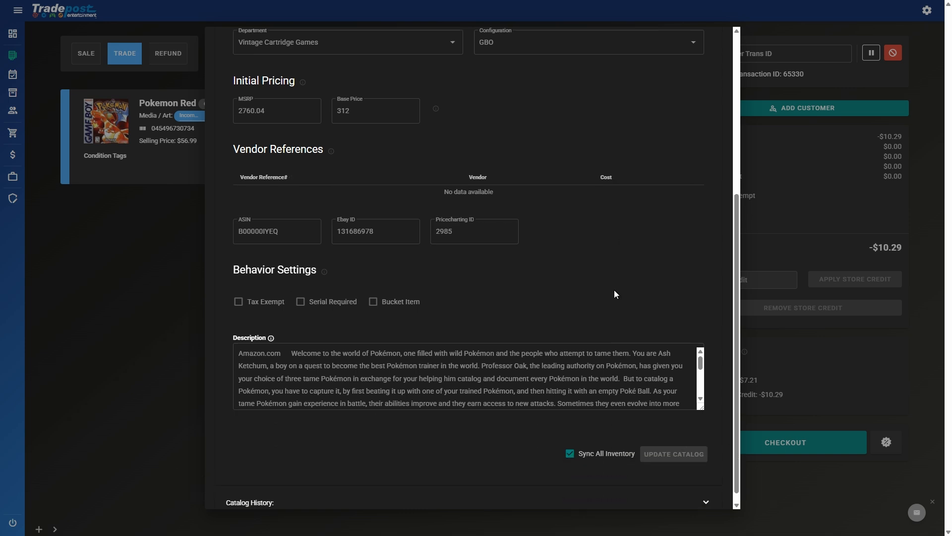
{"action": "scroll", "coordinate": [614, 290], "scroll_direction": "down", "scroll_amount": 1}
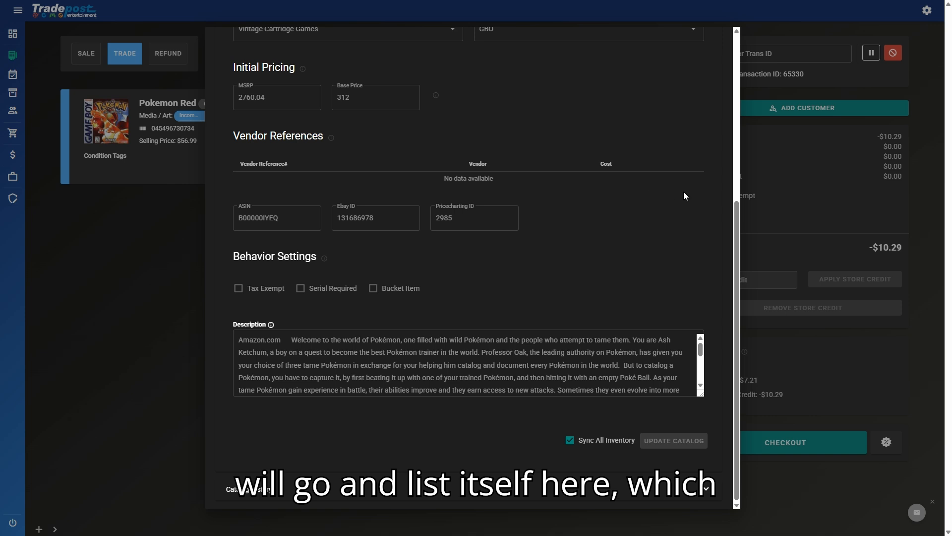
Step: Sort vendor references by vendor and expand Catalog History, showing Near Mint buy $140.85 and sell $312.99
{"action": "left_click", "coordinate": [478, 164]}
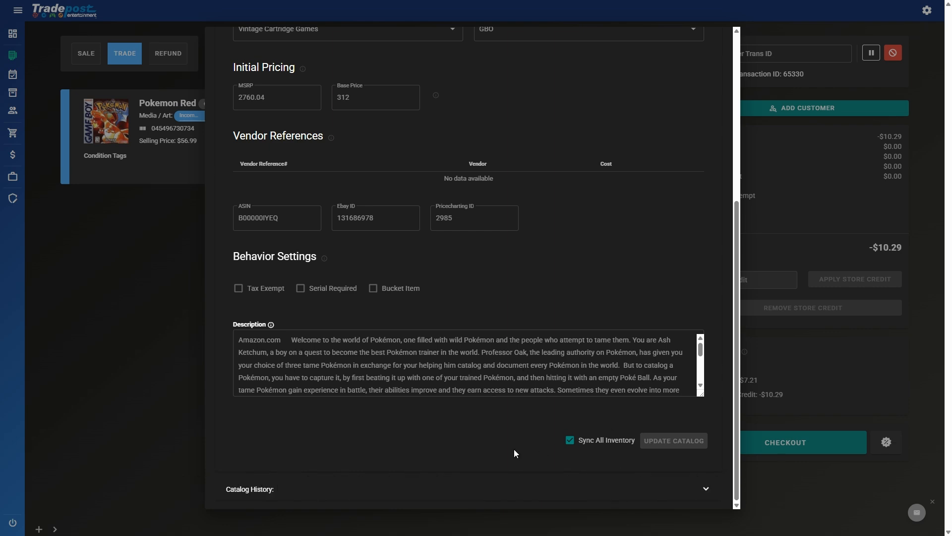
{"action": "left_click", "coordinate": [479, 493]}
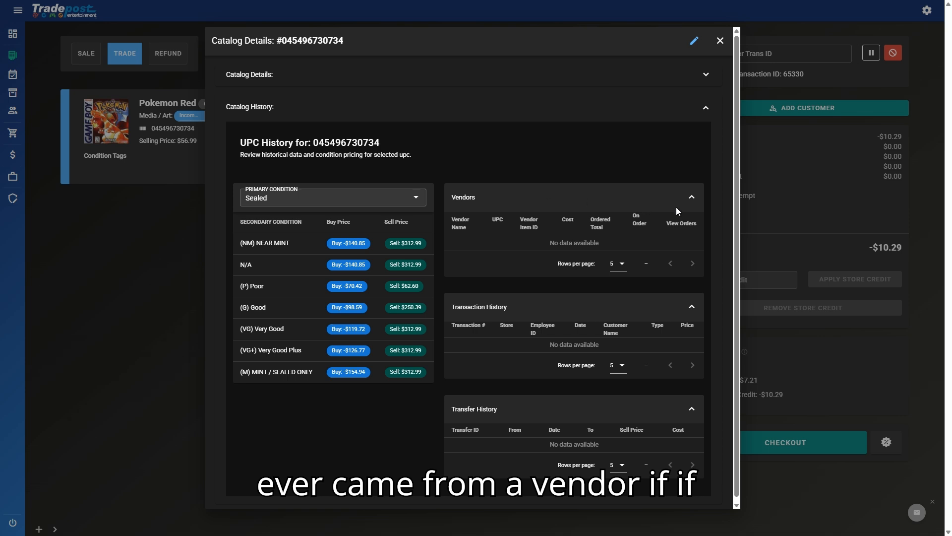
Step: Collapse Vendors, view Pokemon Red prices for Complete, Incomplete, then Complete, and collapse Catalog History
{"action": "left_click", "coordinate": [692, 198]}
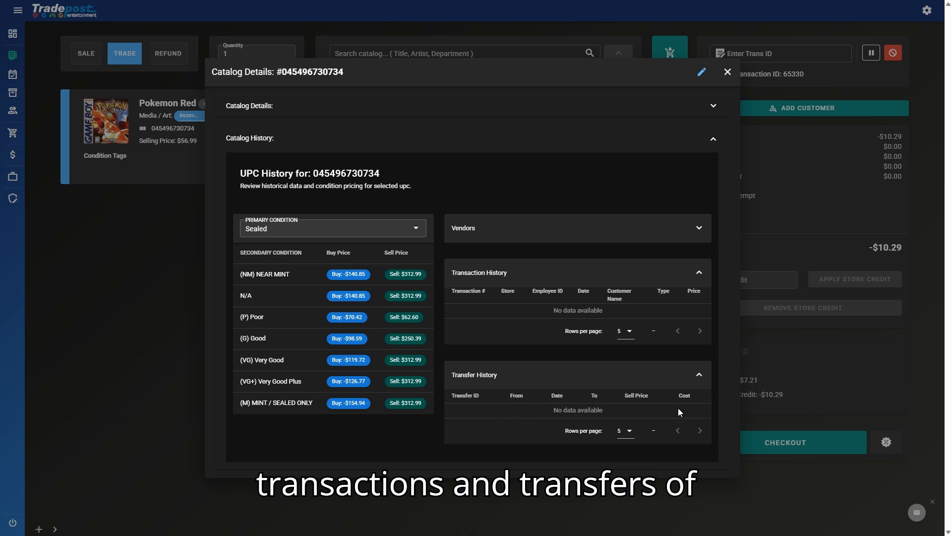
{"action": "left_click", "coordinate": [370, 237]}
{"action": "left_click", "coordinate": [271, 250]}
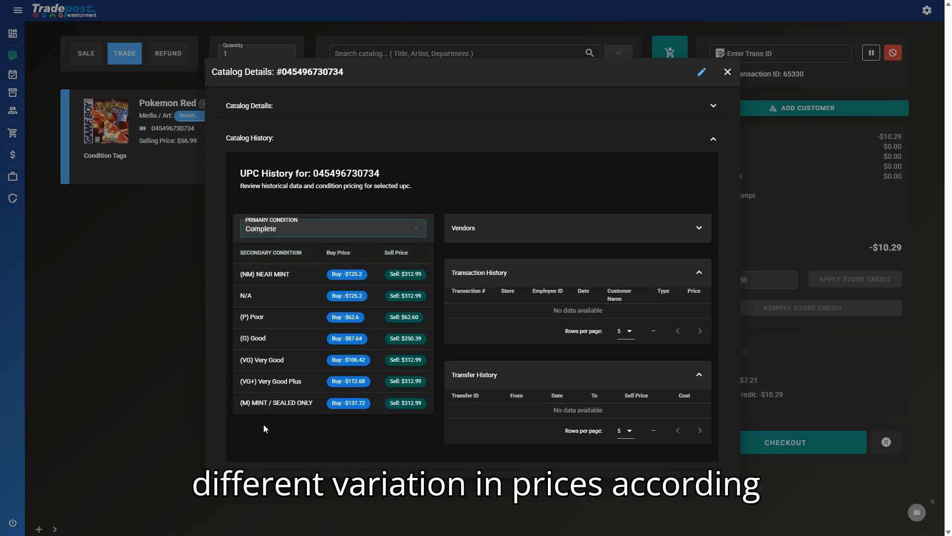
{"action": "left_click", "coordinate": [308, 230]}
{"action": "left_click", "coordinate": [290, 265]}
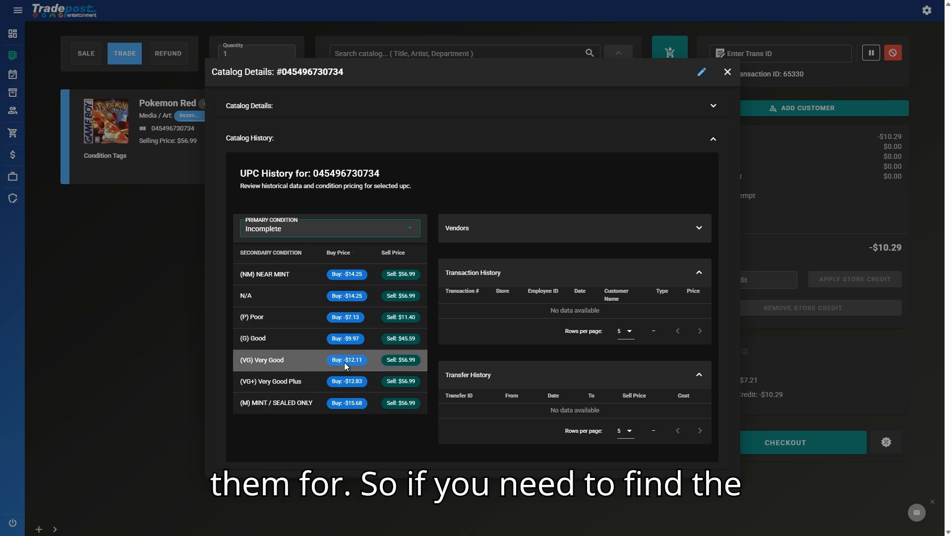
{"action": "left_click", "coordinate": [303, 229]}
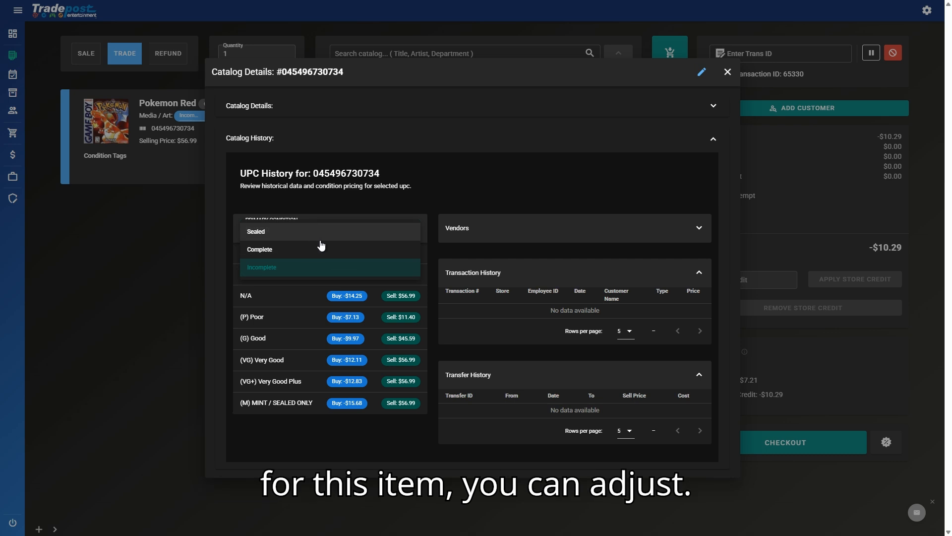
{"action": "left_click", "coordinate": [324, 255]}
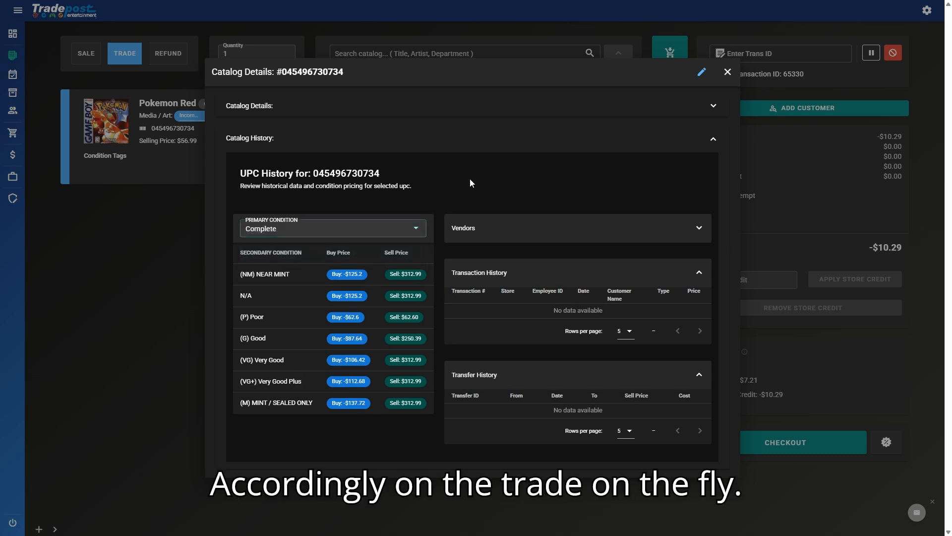
{"action": "left_click", "coordinate": [432, 145]}
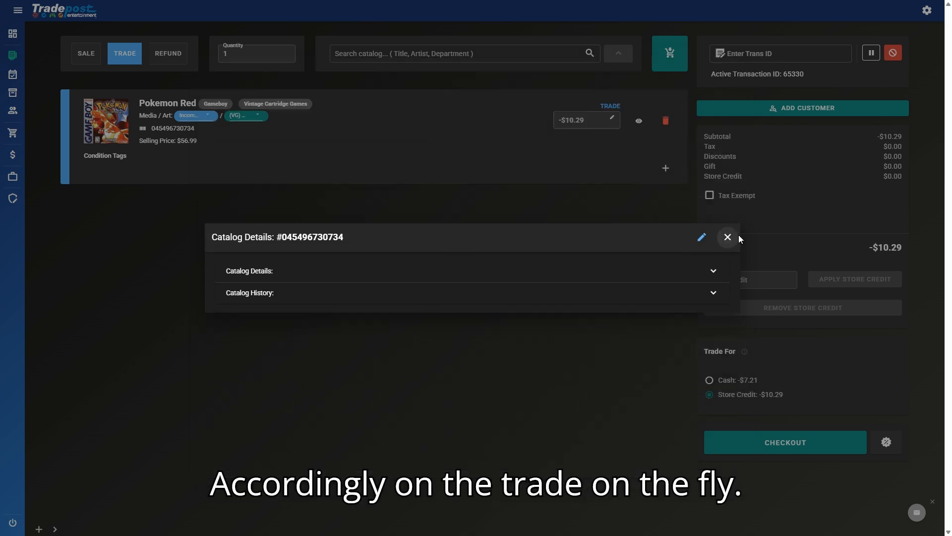
Step: Delete 'Amazon.com' from Pokemon Red's description and save the entry as a custom item
{"action": "left_click", "coordinate": [693, 273]}
{"action": "left_click", "coordinate": [694, 41]}
{"action": "scroll", "coordinate": [529, 316], "scroll_direction": "down", "scroll_amount": 2}
{"action": "scroll", "coordinate": [532, 316], "scroll_direction": "down", "scroll_amount": 3}
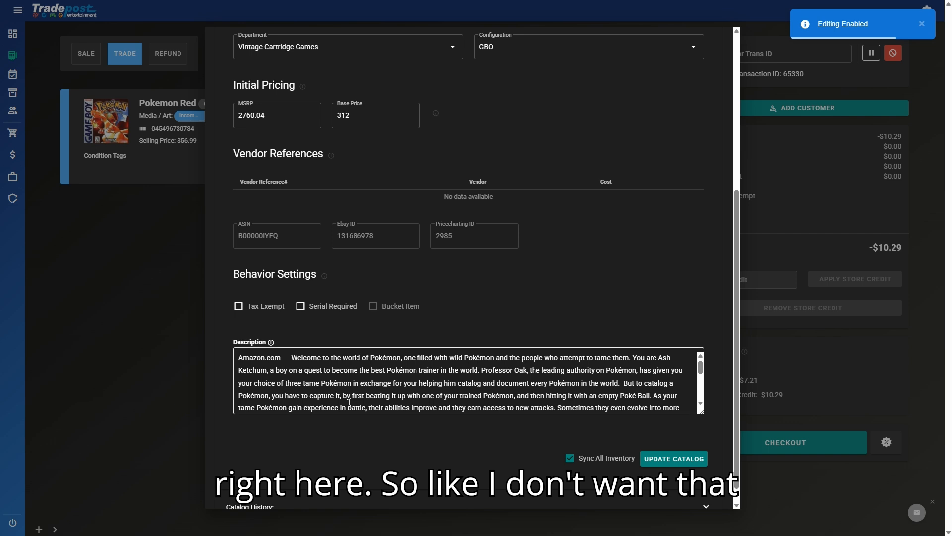
{"action": "left_click_drag", "start_coordinate": [292, 358], "coordinate": [233, 350]}
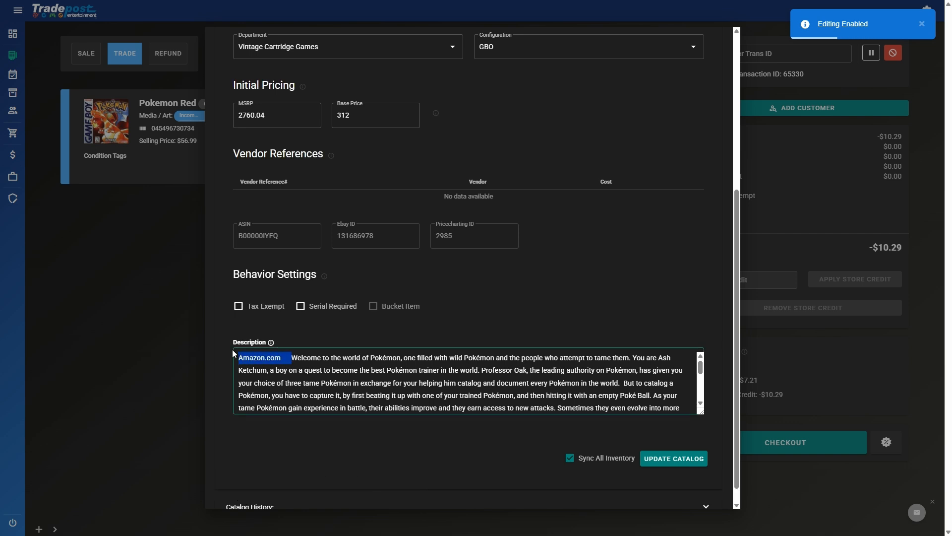
{"action": "key", "text": "BackSpace"}
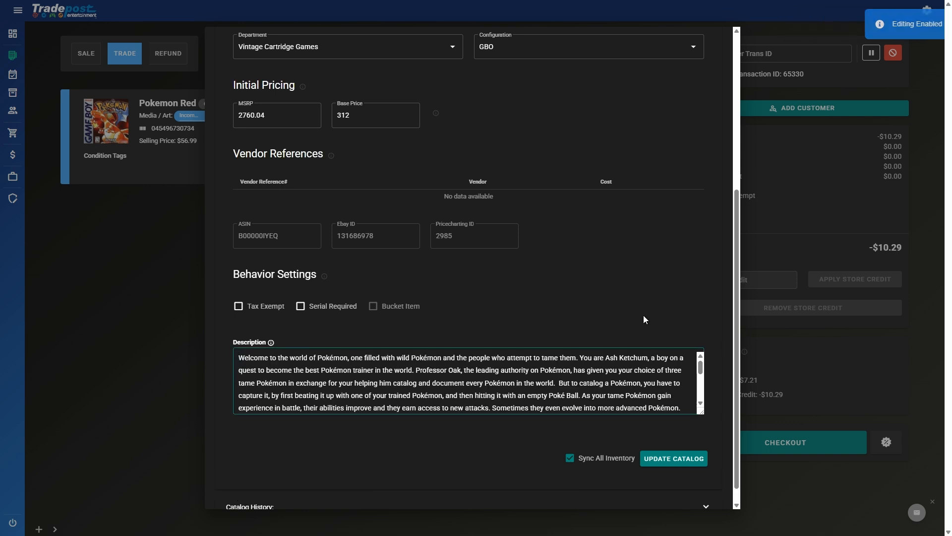
{"action": "left_click", "coordinate": [687, 465]}
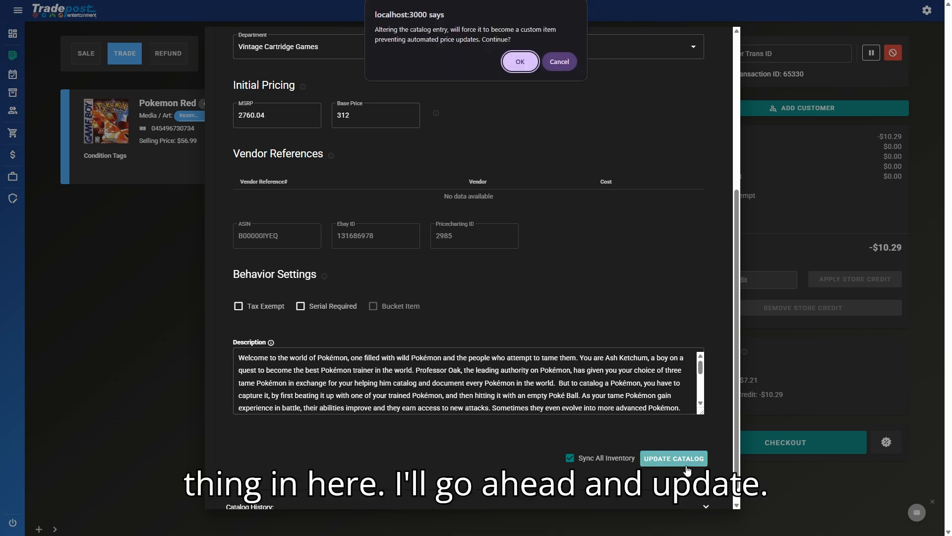
{"action": "left_click", "coordinate": [520, 62]}
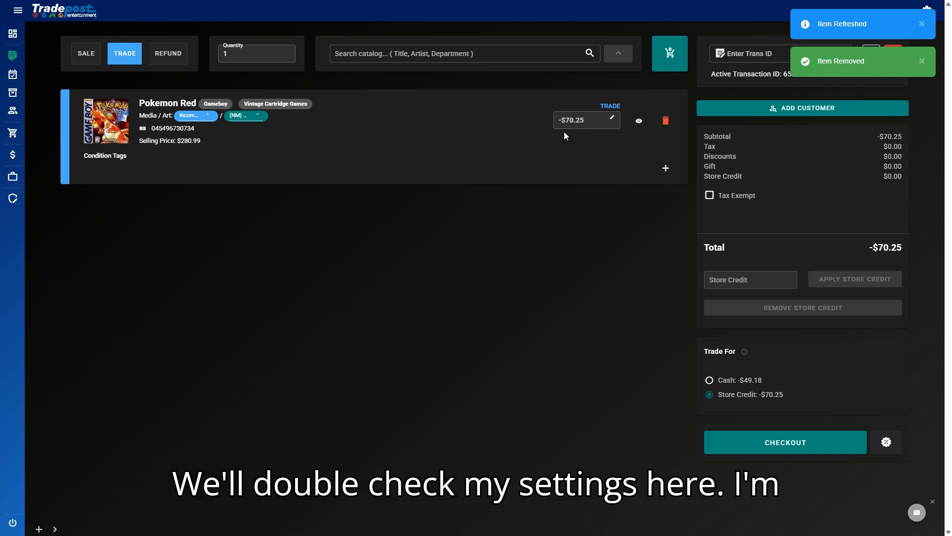
Step: Review the item's media condition and keep its grade at Near Mint
{"action": "left_click", "coordinate": [199, 116]}
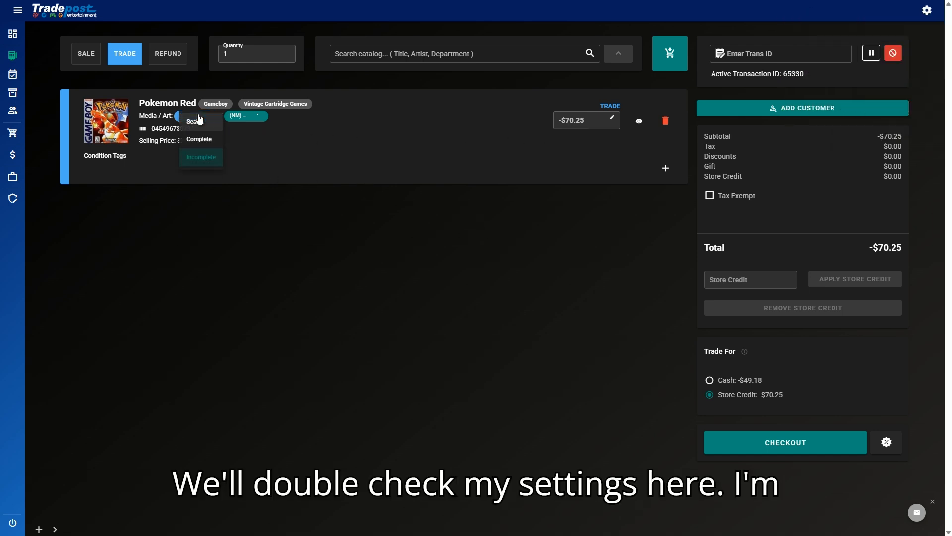
{"action": "left_click", "coordinate": [254, 124]}
{"action": "left_click", "coordinate": [251, 117]}
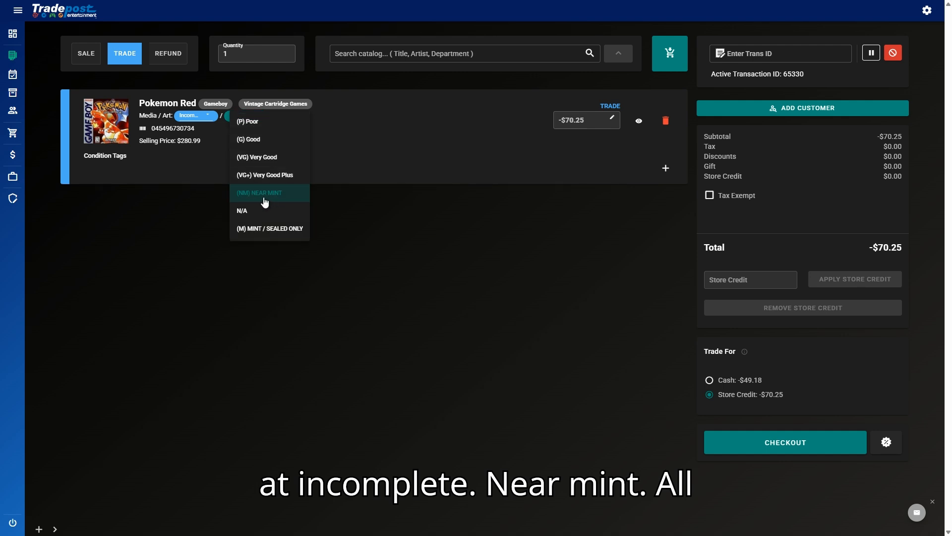
{"action": "left_click", "coordinate": [413, 137]}
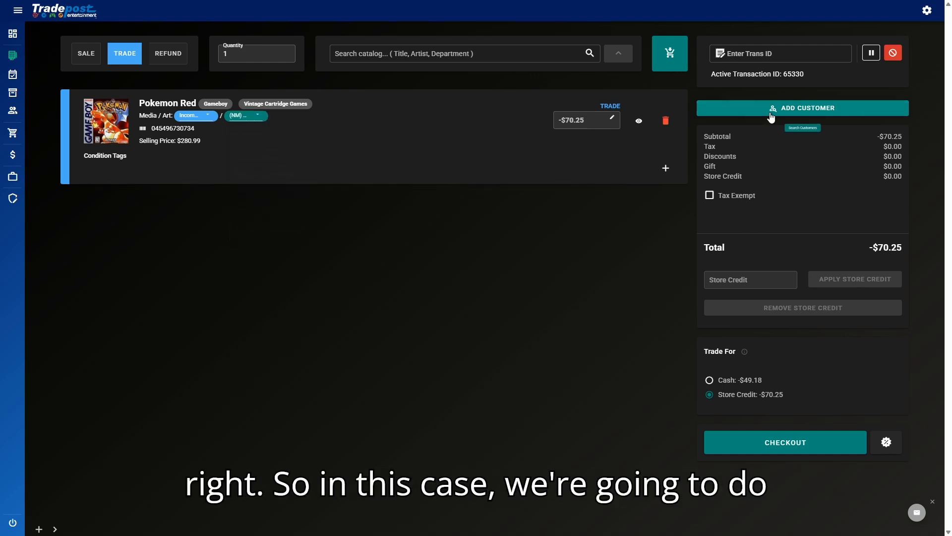
Step: Attach the customer found by last-name search and apply the $70.25 trade value as store credit
{"action": "left_click", "coordinate": [774, 109]}
{"action": "left_click", "coordinate": [488, 228]}
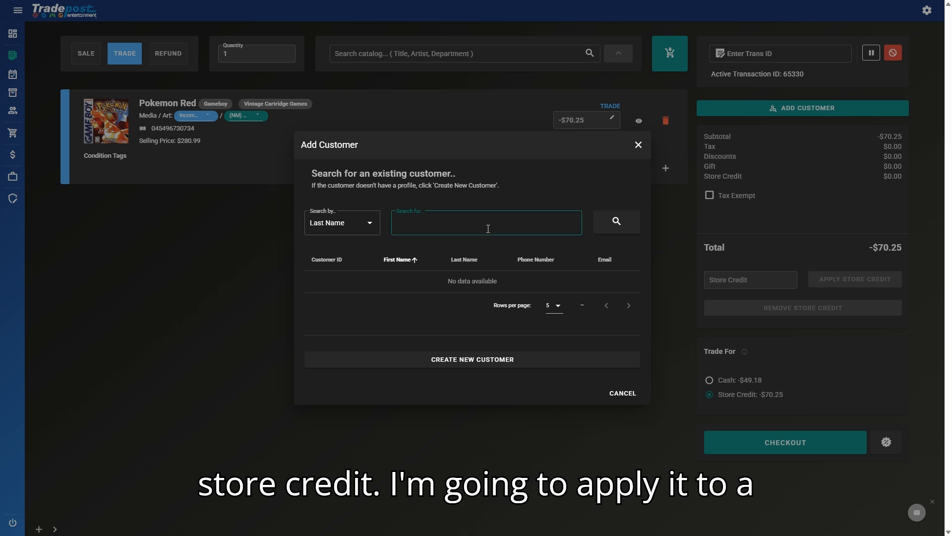
{"action": "type", "text": "rockwell3"}
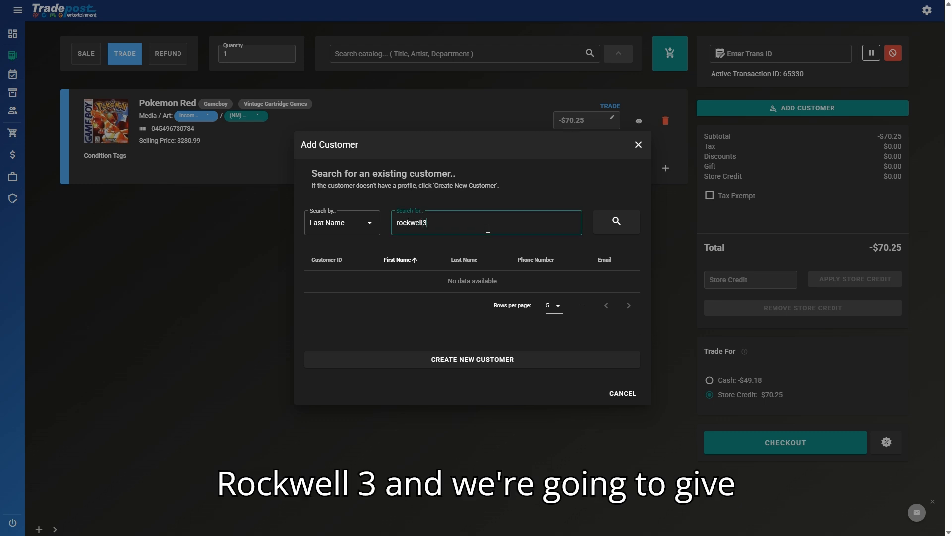
{"action": "key", "text": "Return"}
{"action": "left_click", "coordinate": [466, 281]}
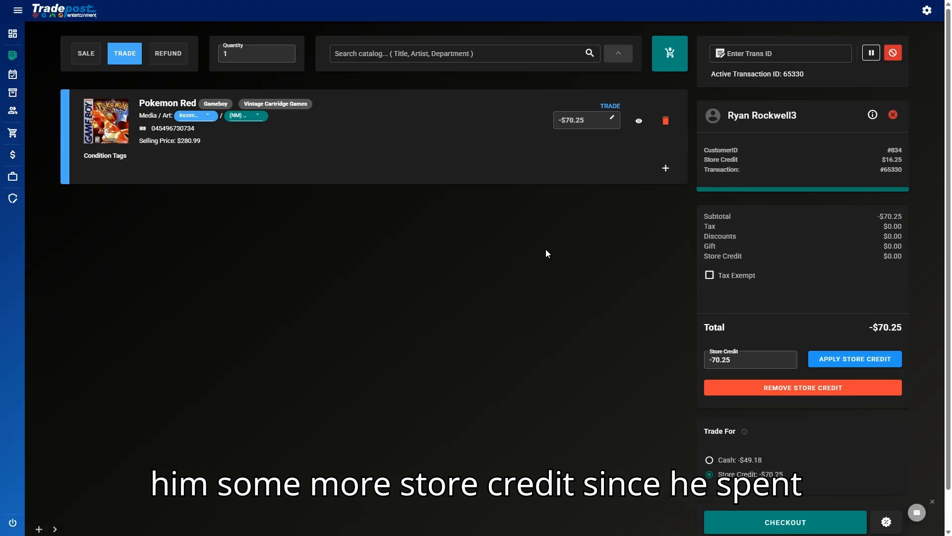
{"action": "left_click", "coordinate": [833, 359]}
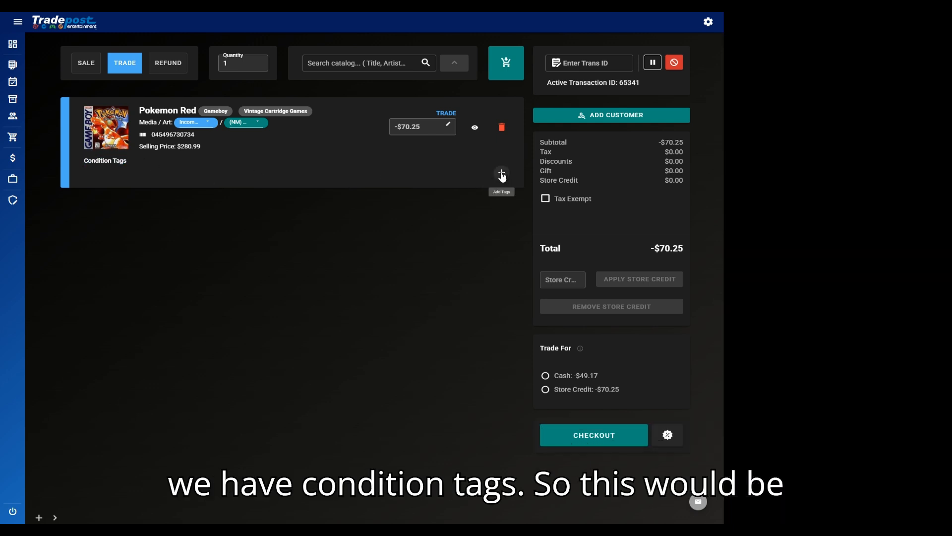
Step: Tag Pokemon Red with 'Box, No manual, Game' and 'Tear on box' conditions
{"action": "left_click", "coordinate": [502, 173]}
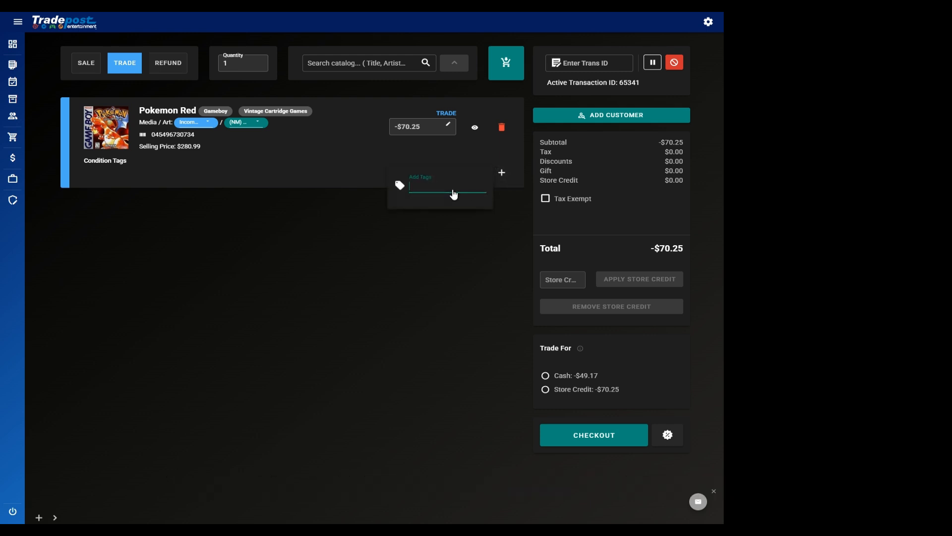
{"action": "type", "text": ", No manual, Game"}
{"action": "key", "text": "Return"}
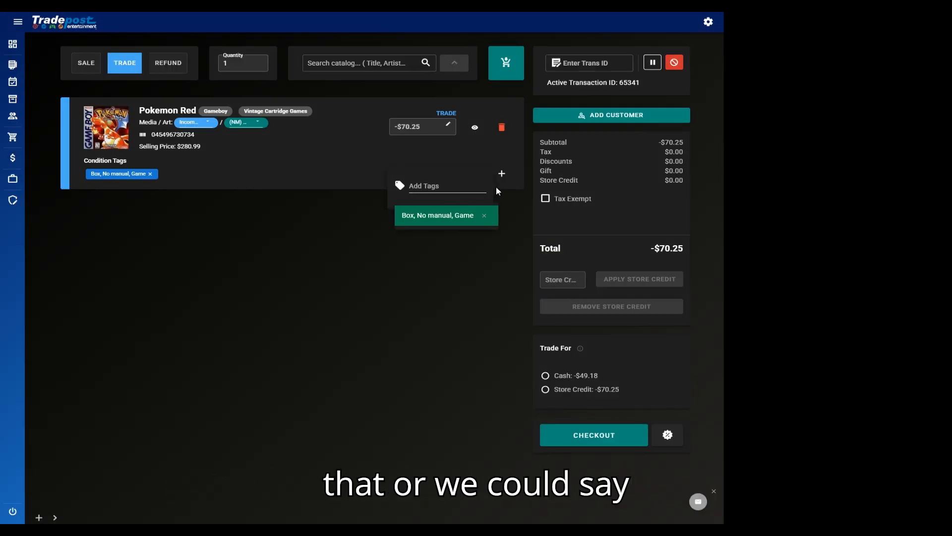
{"action": "left_click", "coordinate": [455, 190]}
{"action": "type", "text": "Tear on box"}
{"action": "key", "text": "Return"}
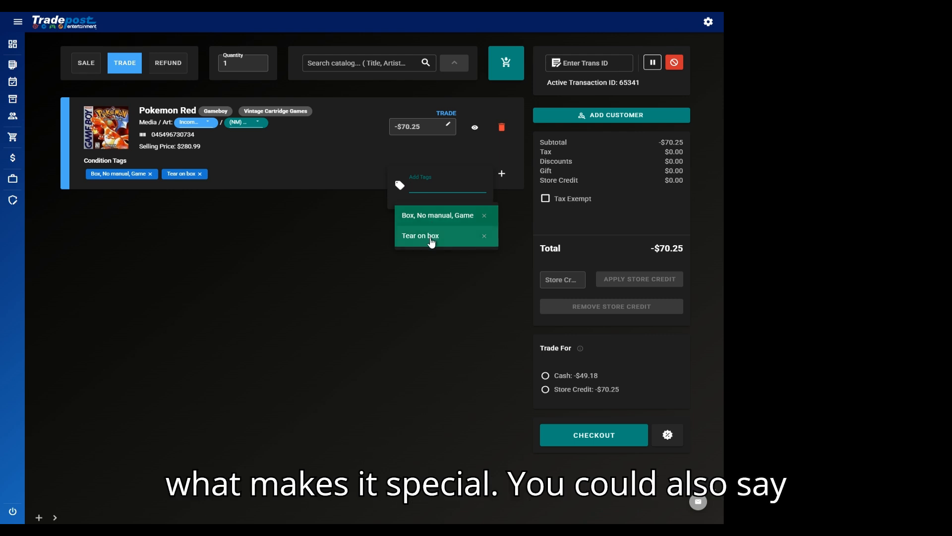
Step: Add the 'autographed' tag and close the tag panel
{"action": "type", "text": "autographed"}
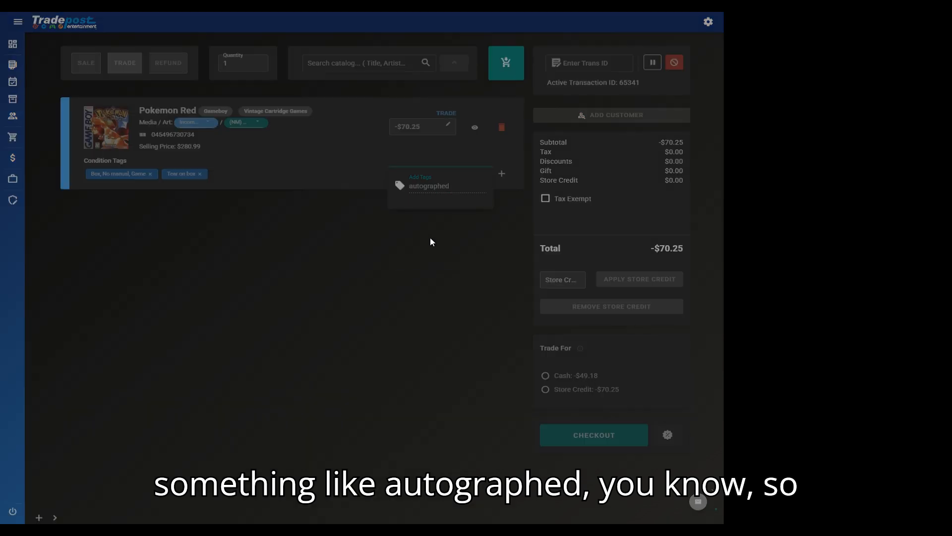
{"action": "key", "text": "Return"}
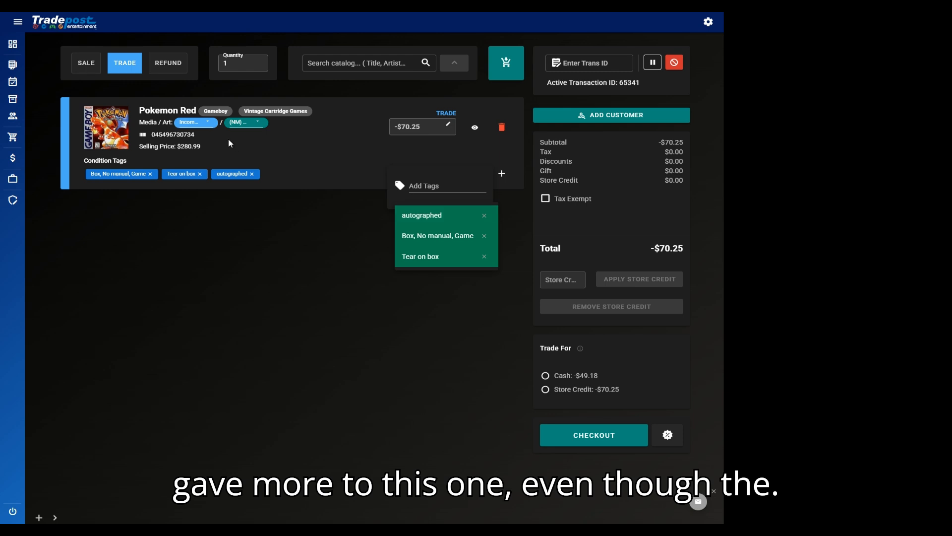
{"action": "left_click", "coordinate": [190, 130]}
{"action": "left_click", "coordinate": [256, 192]}
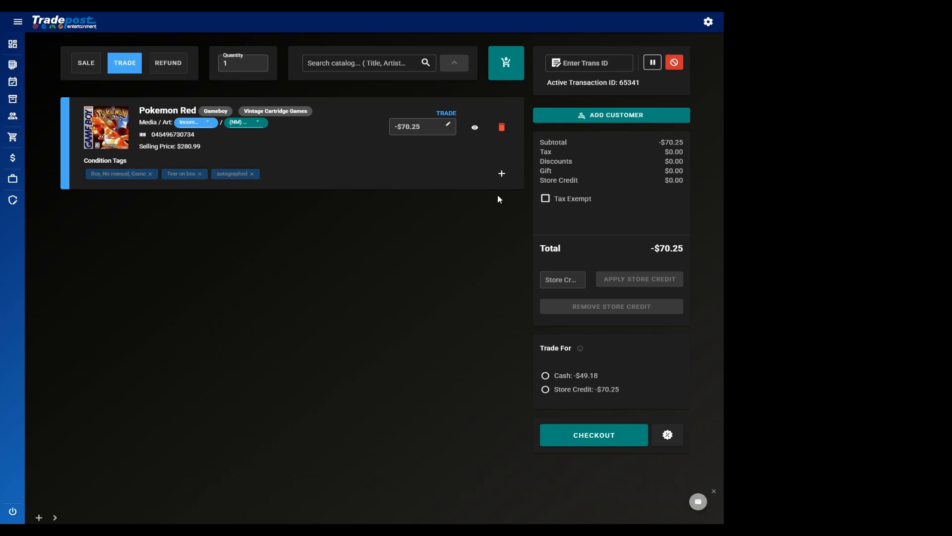
Step: Permanently delete the 'Box, No manual, Game' tag, confirm only 'Tear on box' remains, and begin a customer lookup
{"action": "left_click", "coordinate": [502, 174]}
{"action": "left_click", "coordinate": [446, 188]}
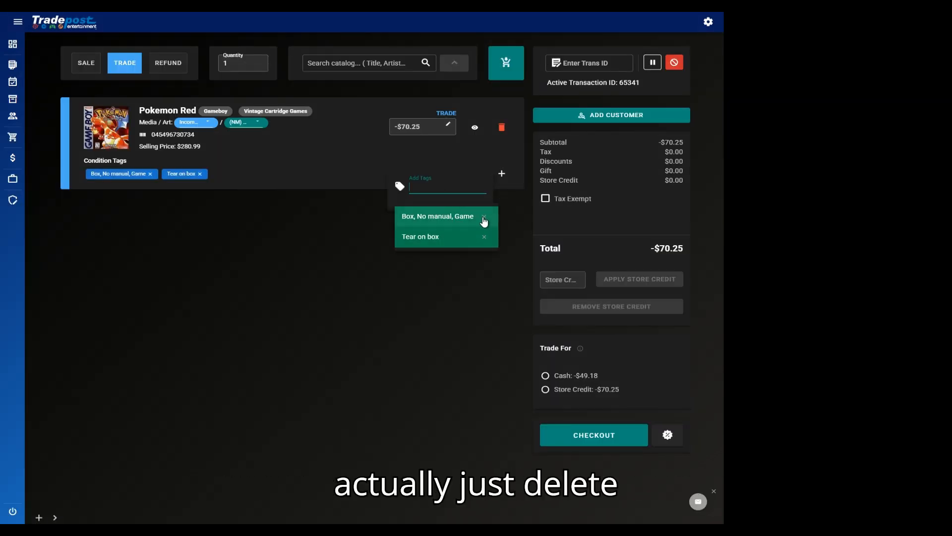
{"action": "left_click", "coordinate": [484, 218]}
{"action": "left_click", "coordinate": [519, 70]}
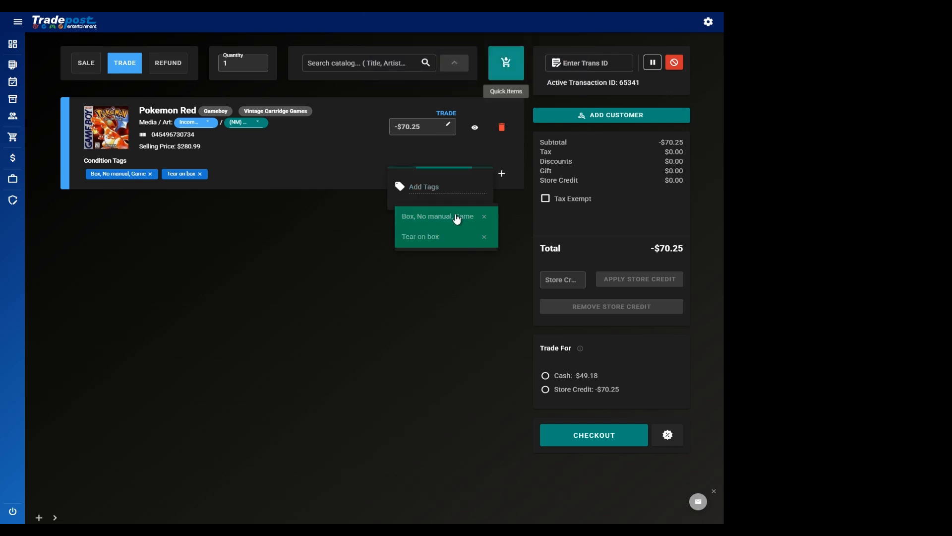
{"action": "left_click", "coordinate": [321, 219]}
{"action": "left_click", "coordinate": [504, 174]}
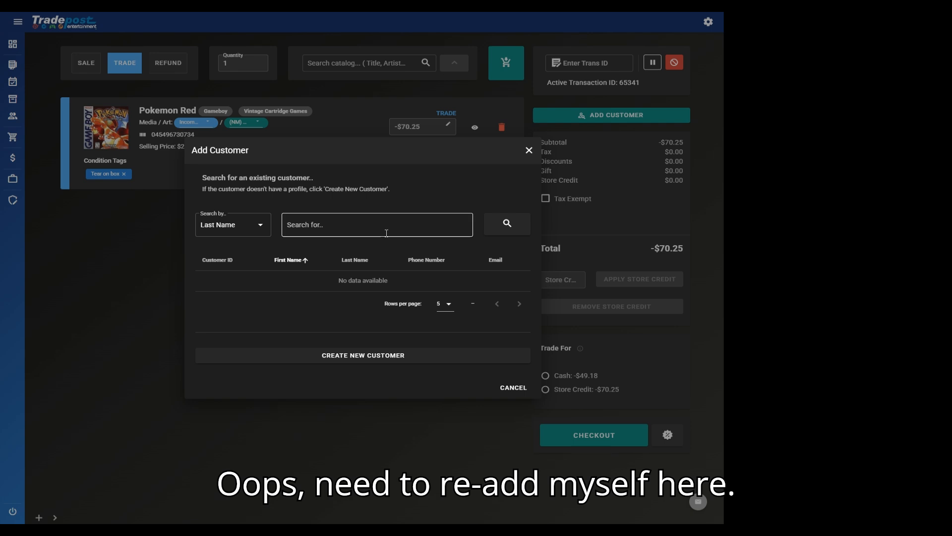
{"action": "left_click", "coordinate": [386, 233]}
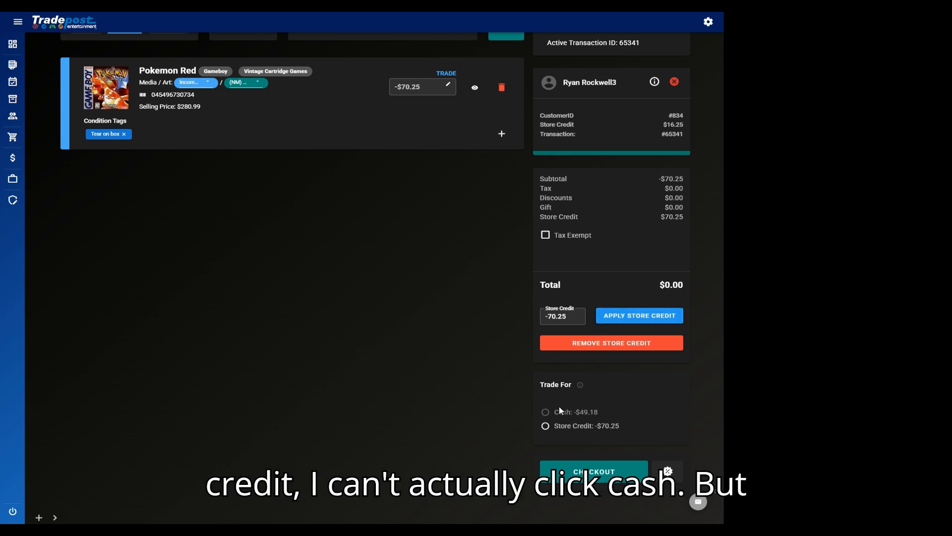
Step: Replace store credit with a $49.18 cash payout and finalize the trade paid in CASH
{"action": "left_click", "coordinate": [591, 347]}
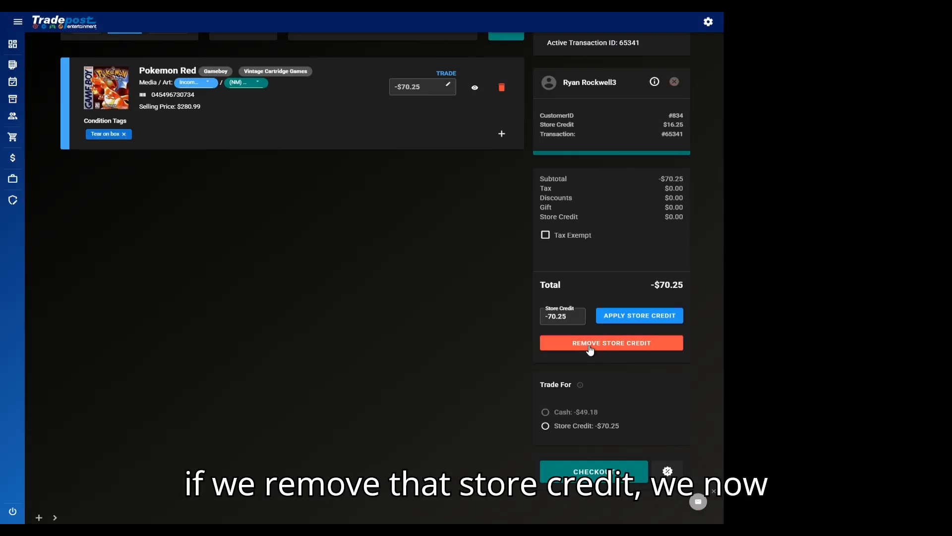
{"action": "left_click", "coordinate": [546, 412]}
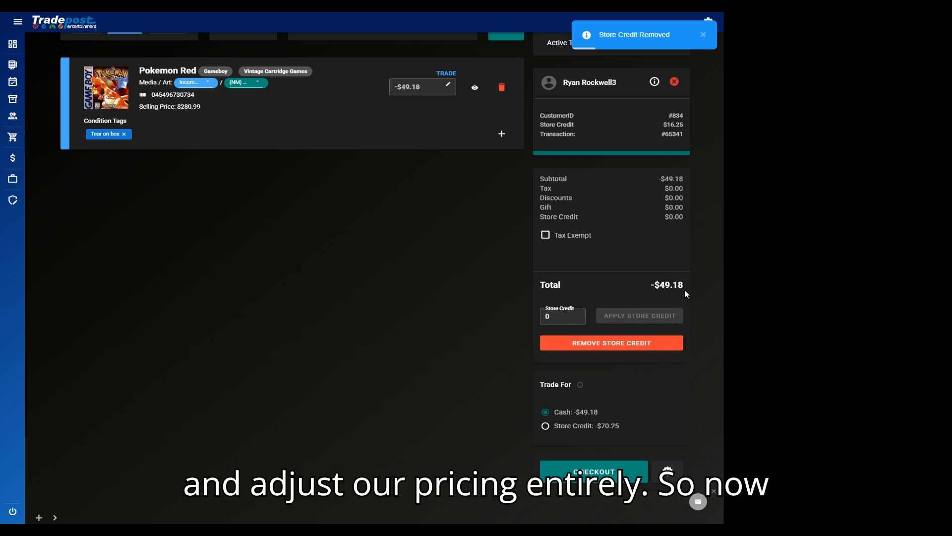
{"action": "left_click_drag", "start_coordinate": [645, 287], "coordinate": [697, 292]}
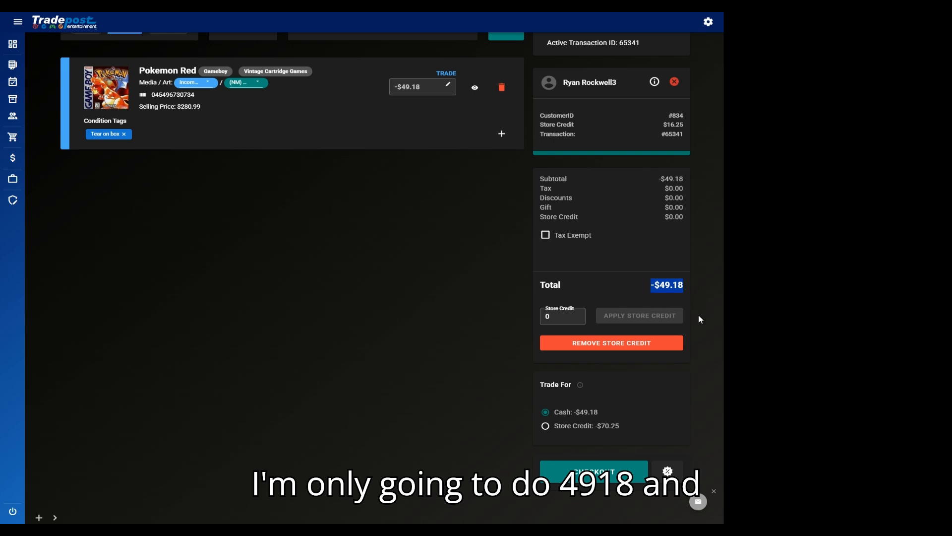
{"action": "left_click", "coordinate": [607, 461]}
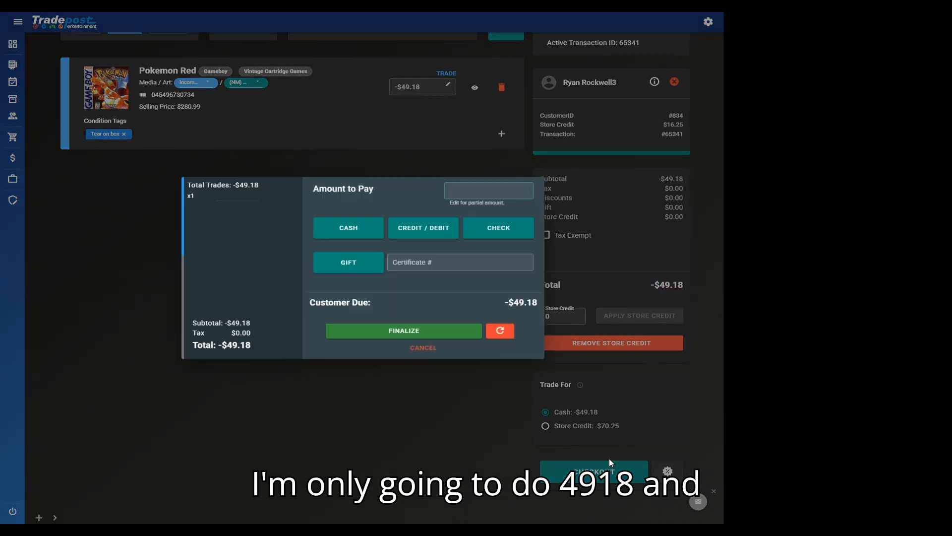
{"action": "left_click", "coordinate": [366, 229]}
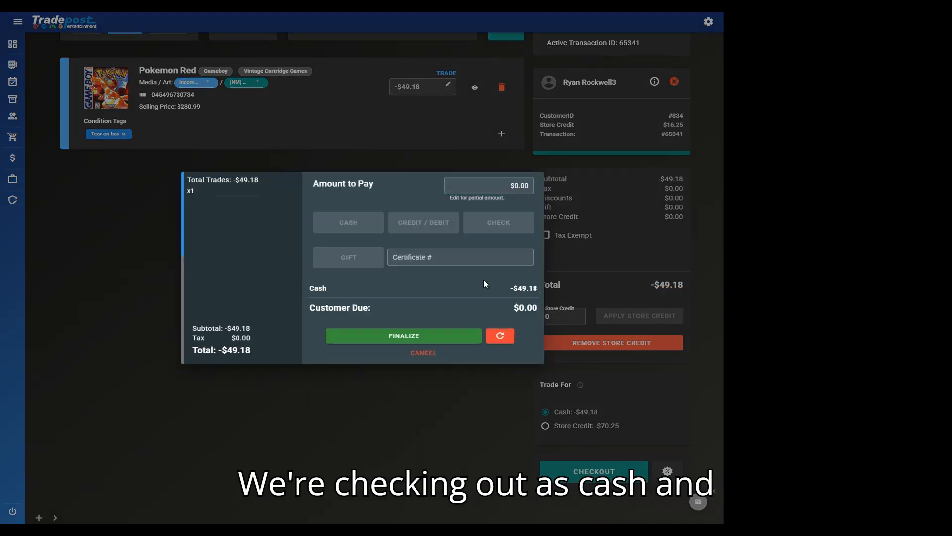
{"action": "left_click", "coordinate": [397, 336]}
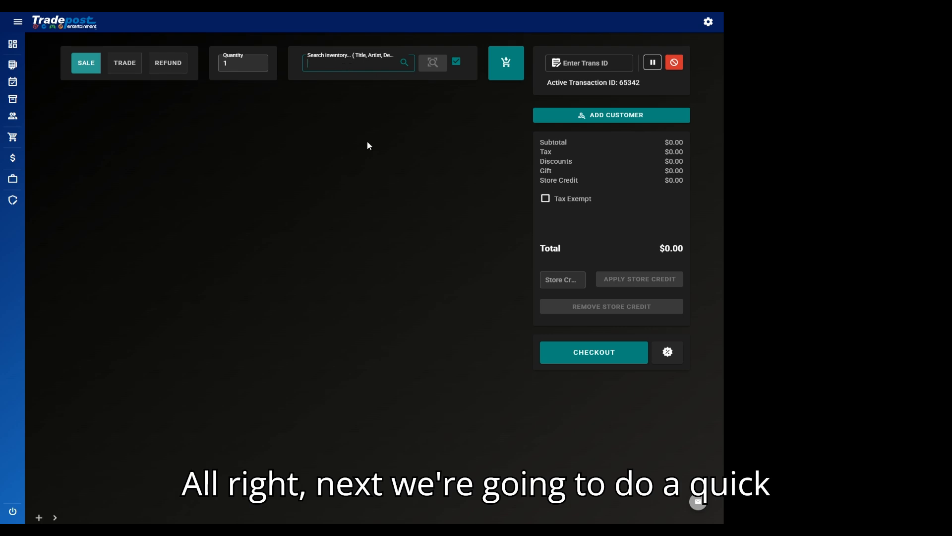
Step: Search Manage Inventory for 'pokemon red', finding one Gameboy parent-UPC entry with quantity 1
{"action": "left_click", "coordinate": [14, 101]}
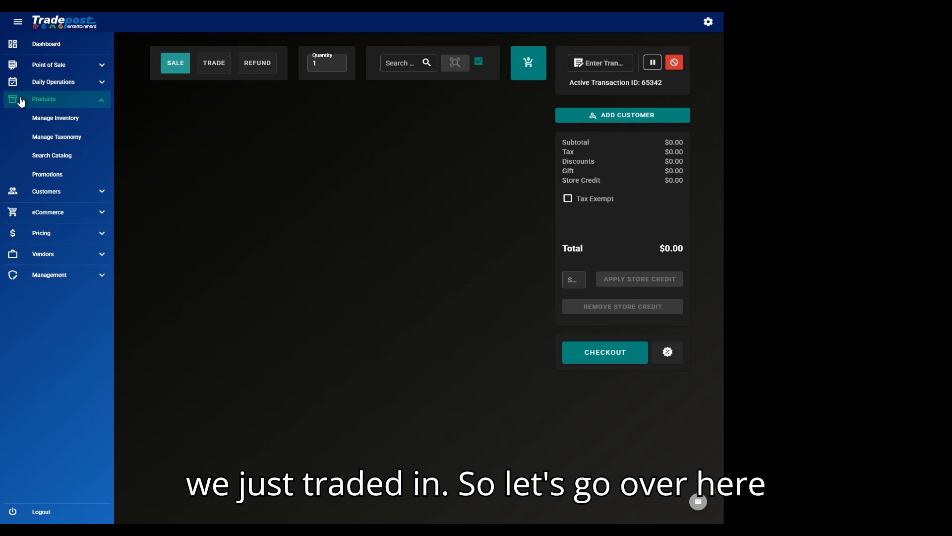
{"action": "left_click", "coordinate": [75, 124]}
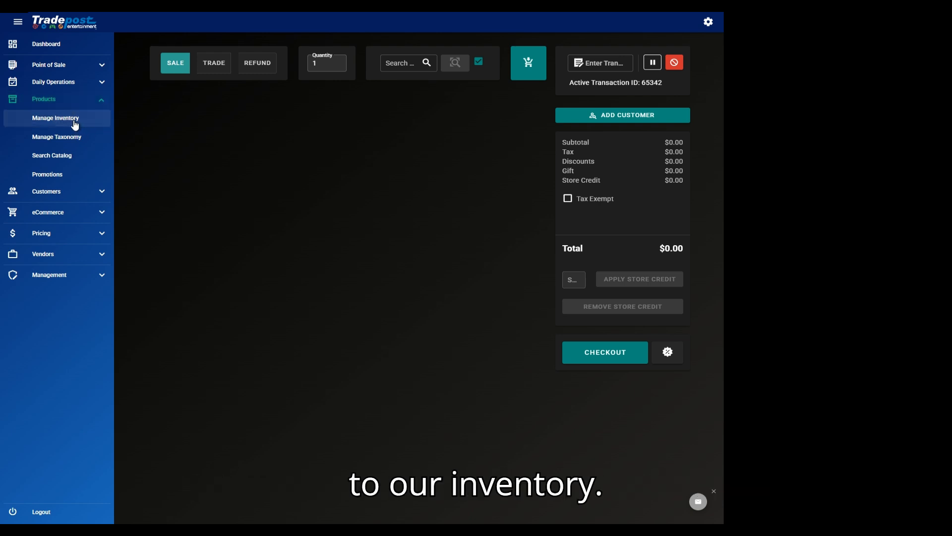
{"action": "left_click", "coordinate": [205, 88]}
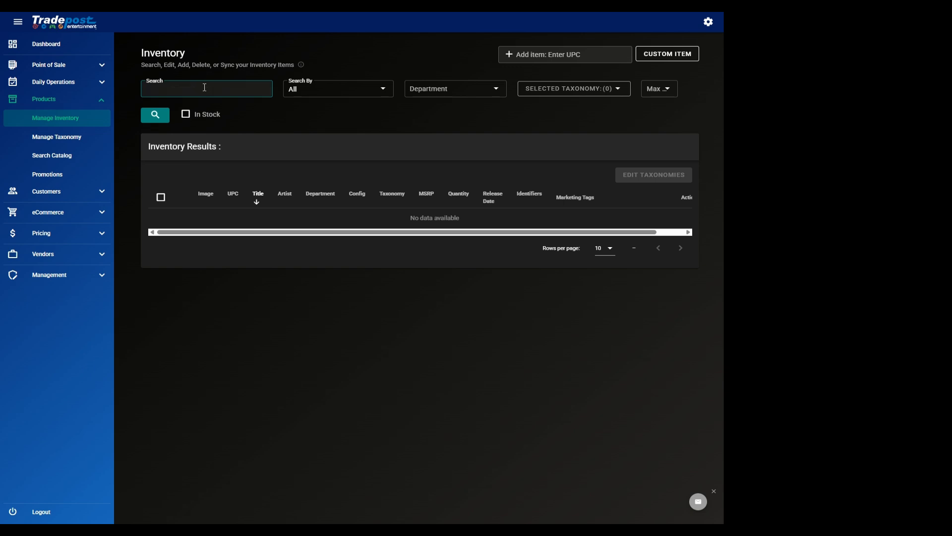
{"action": "type", "text": "pokemon red"}
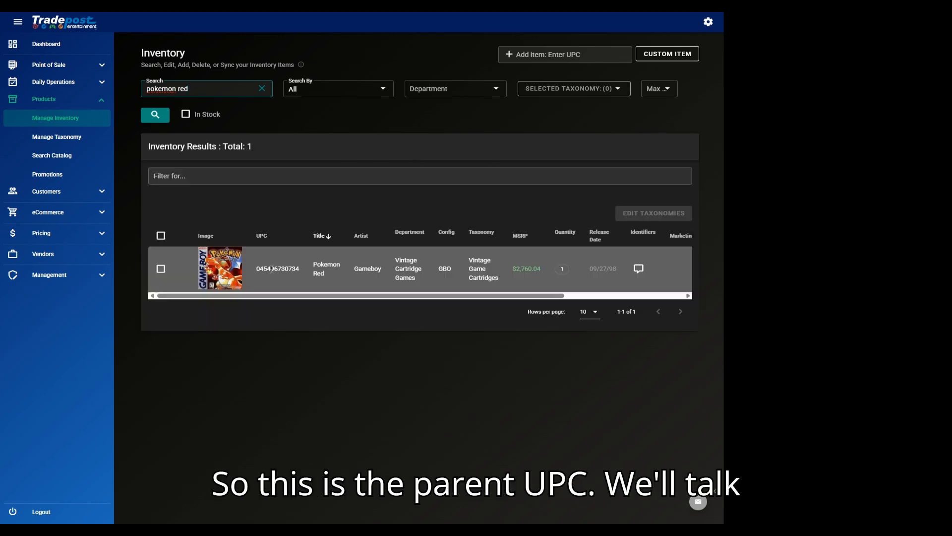
{"action": "left_click_drag", "start_coordinate": [258, 270], "coordinate": [311, 272]}
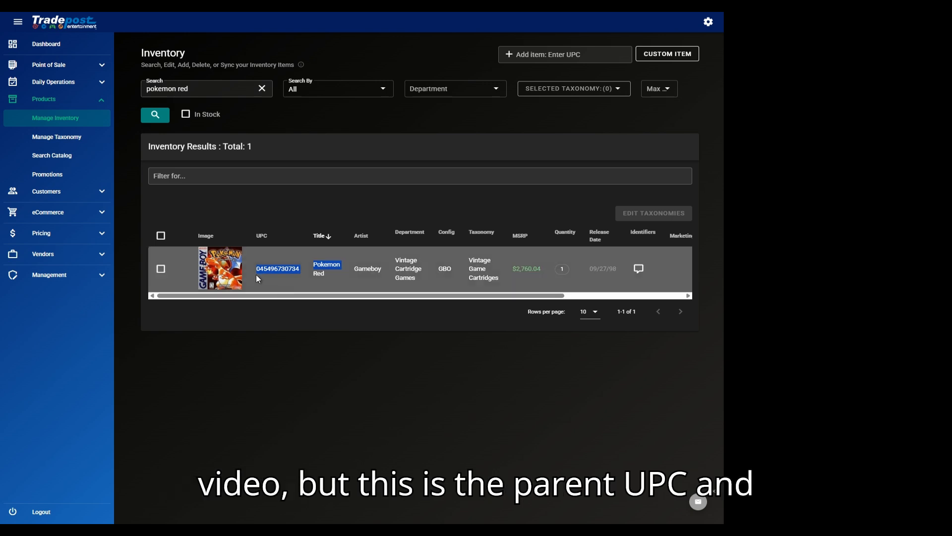
{"action": "left_click_drag", "start_coordinate": [281, 296], "coordinate": [483, 299]}
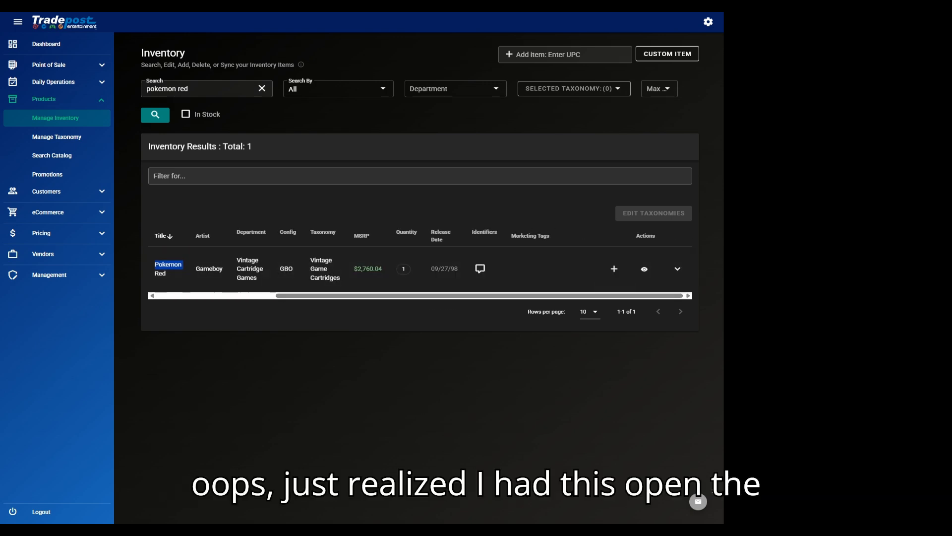
Step: Expand the Pokemon Red row and inspect the copy's SKU, $280.99 sale price and -$49.18 cost
{"action": "left_click", "coordinate": [937, 22]}
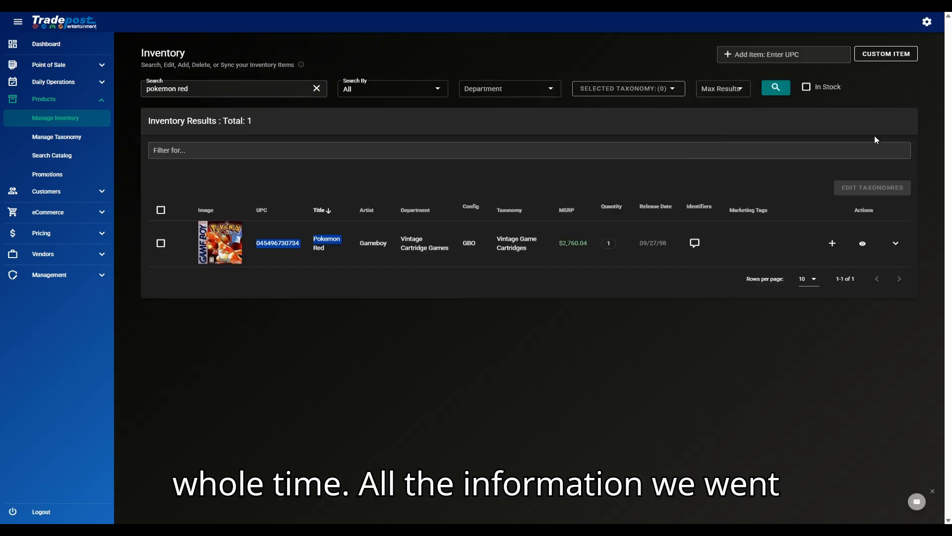
{"action": "left_click", "coordinate": [573, 341]}
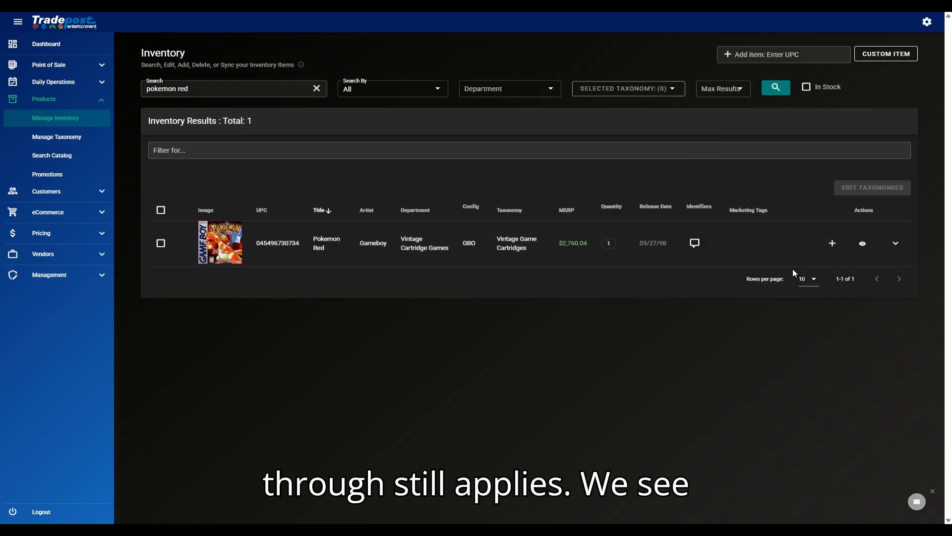
{"action": "left_click", "coordinate": [896, 245]}
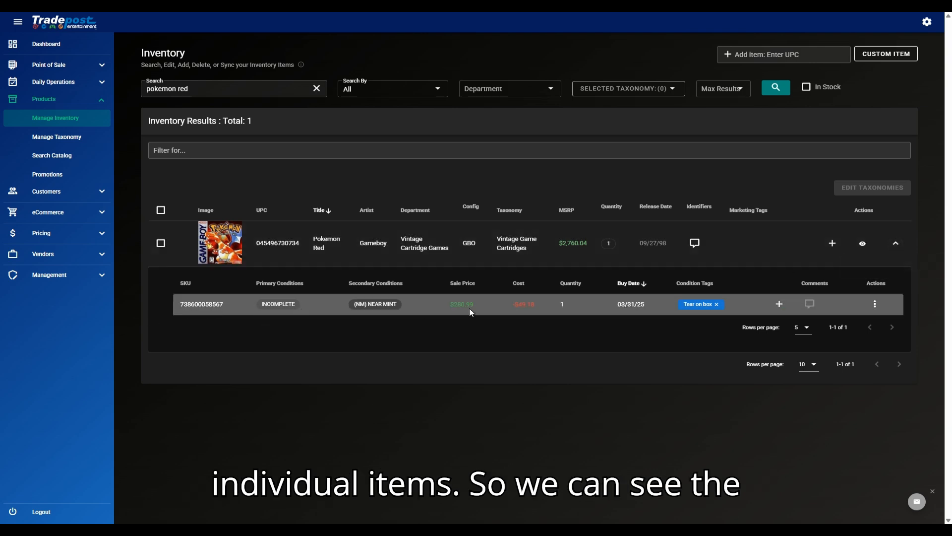
{"action": "double_click", "coordinate": [191, 305]}
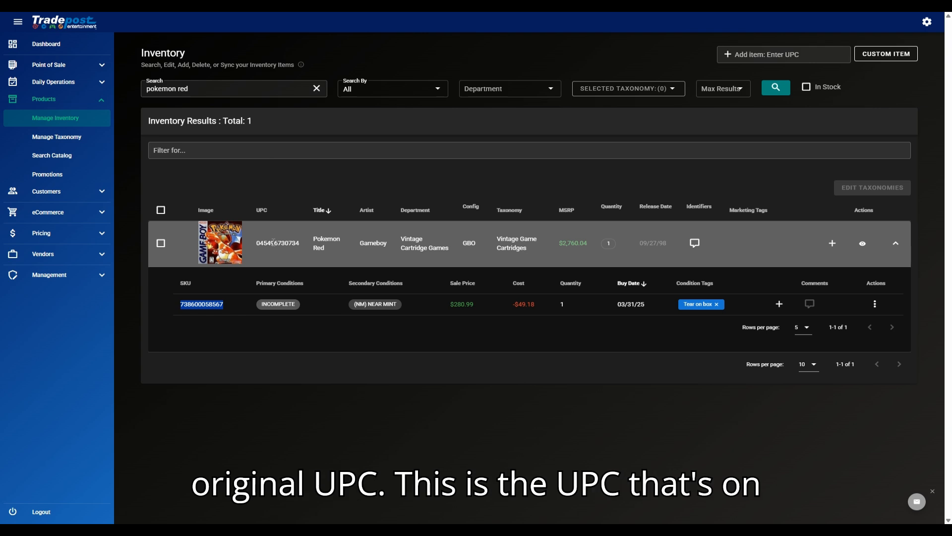
{"action": "double_click", "coordinate": [273, 243]}
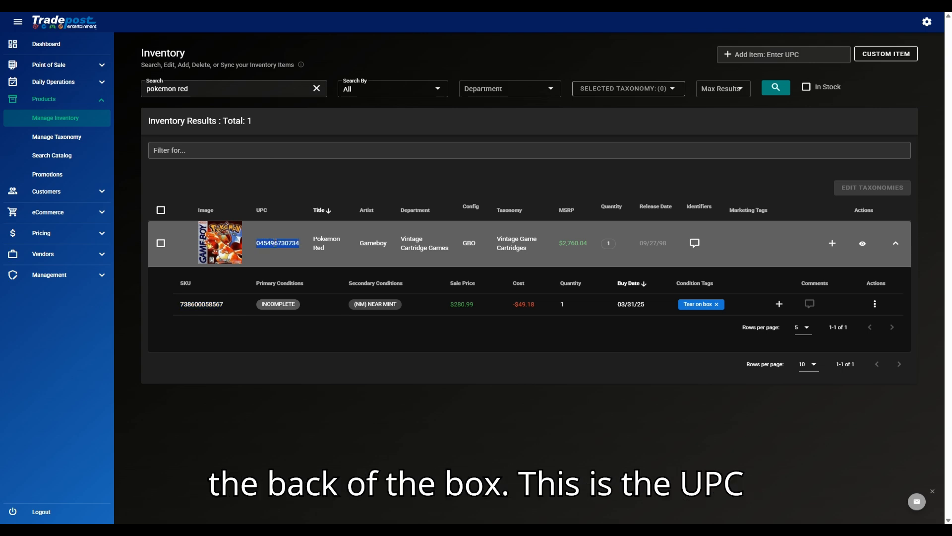
{"action": "double_click", "coordinate": [195, 305]}
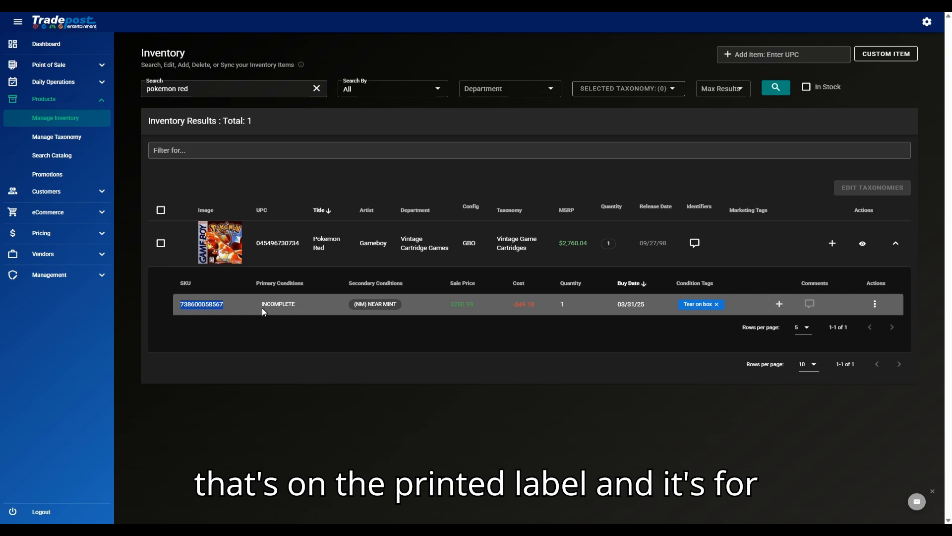
{"action": "double_click", "coordinate": [460, 303]}
{"action": "left_click_drag", "start_coordinate": [502, 307], "coordinate": [556, 309]}
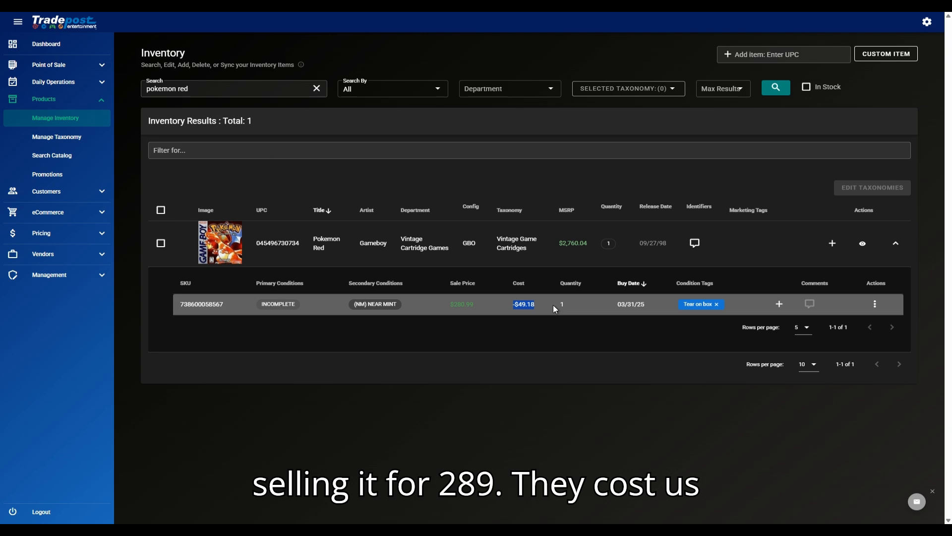
{"action": "left_click", "coordinate": [564, 305]}
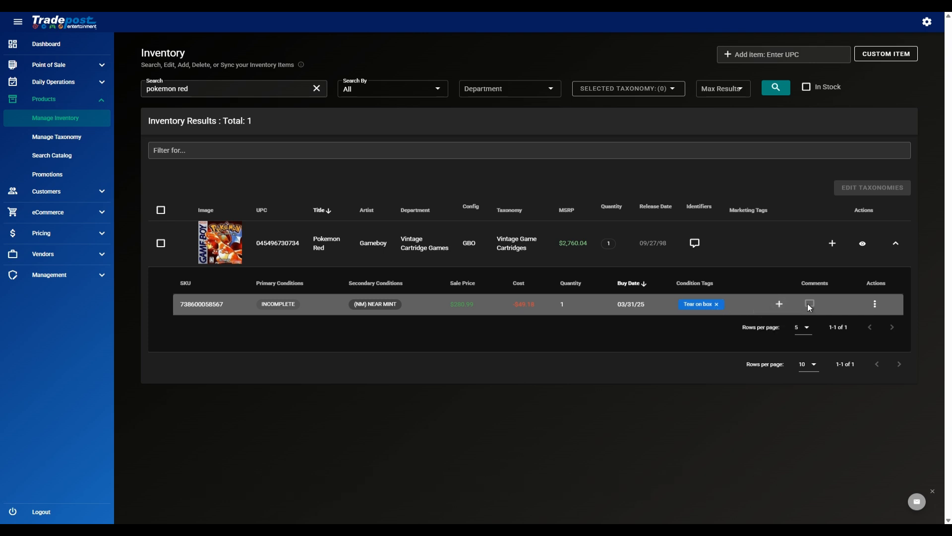
Step: Check the item's actions menu, select its SKU, and start a new point-of-sale transaction
{"action": "left_click", "coordinate": [874, 305]}
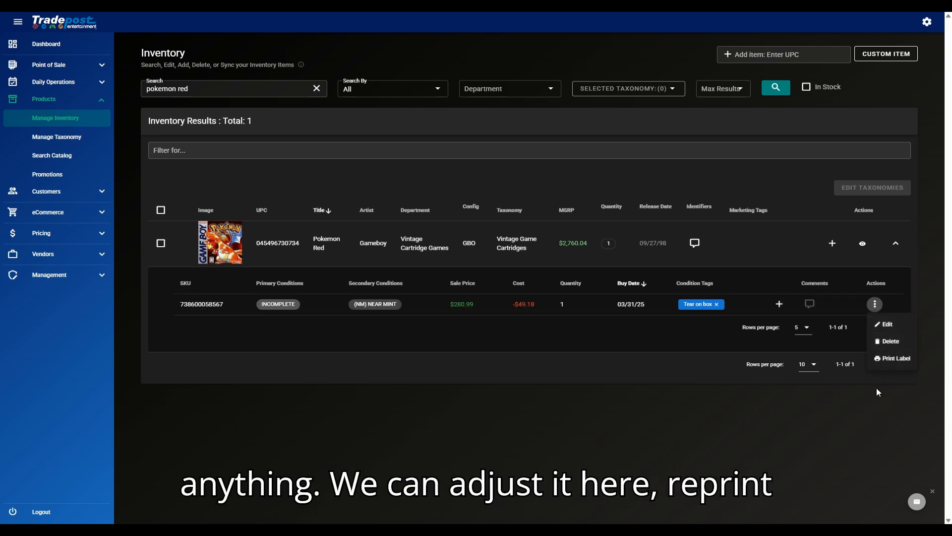
{"action": "left_click", "coordinate": [507, 413]}
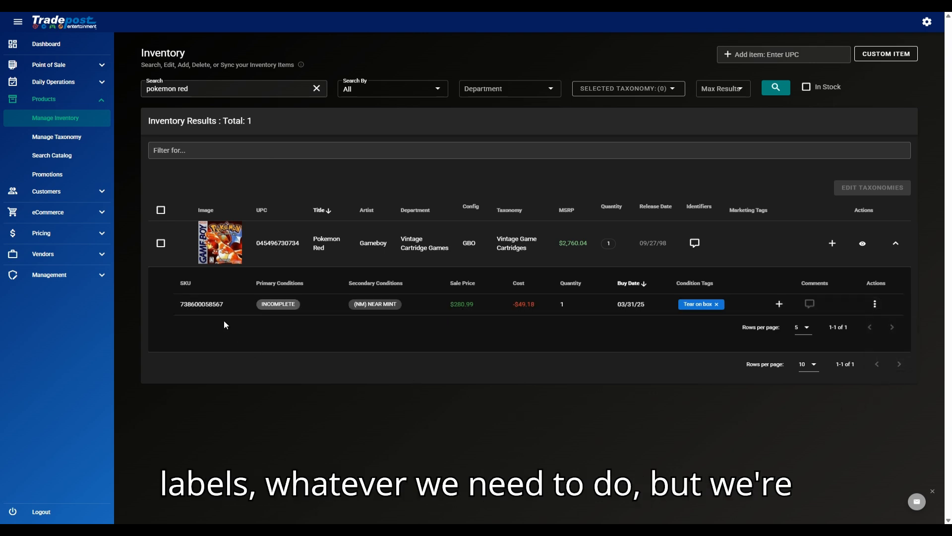
{"action": "double_click", "coordinate": [211, 303]}
{"action": "key", "text": "ctrl+c"}
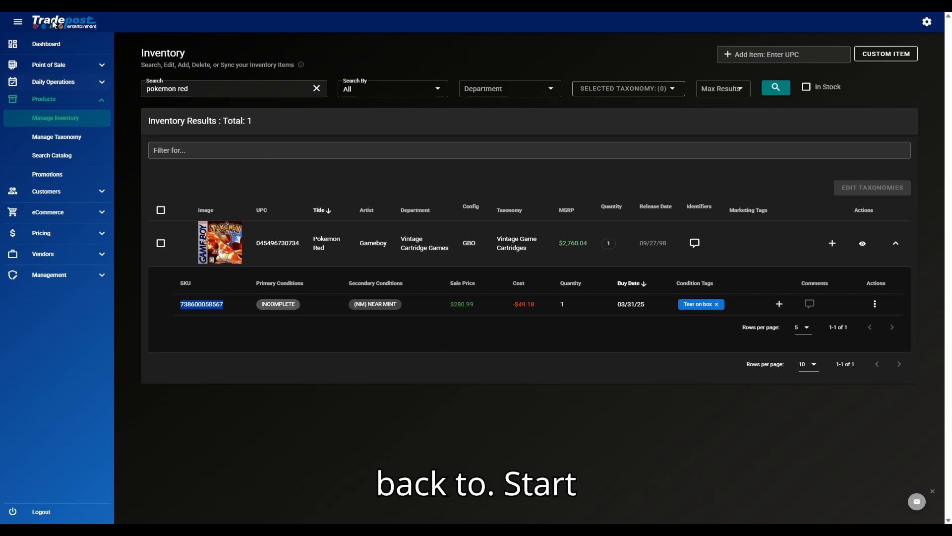
{"action": "left_click", "coordinate": [48, 68]}
{"action": "left_click", "coordinate": [55, 83]}
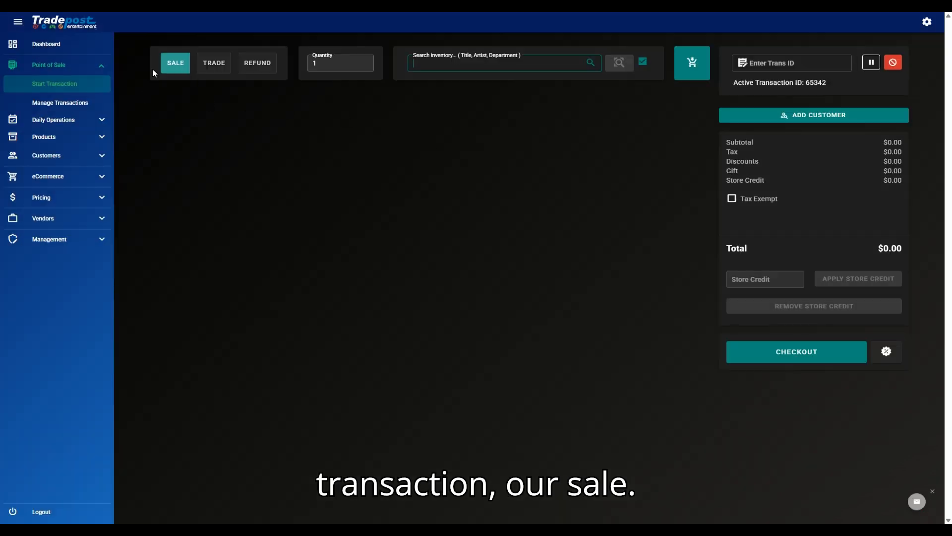
{"action": "left_click", "coordinate": [179, 69]}
{"action": "left_click", "coordinate": [458, 62]}
{"action": "key", "text": "ctrl+v"}
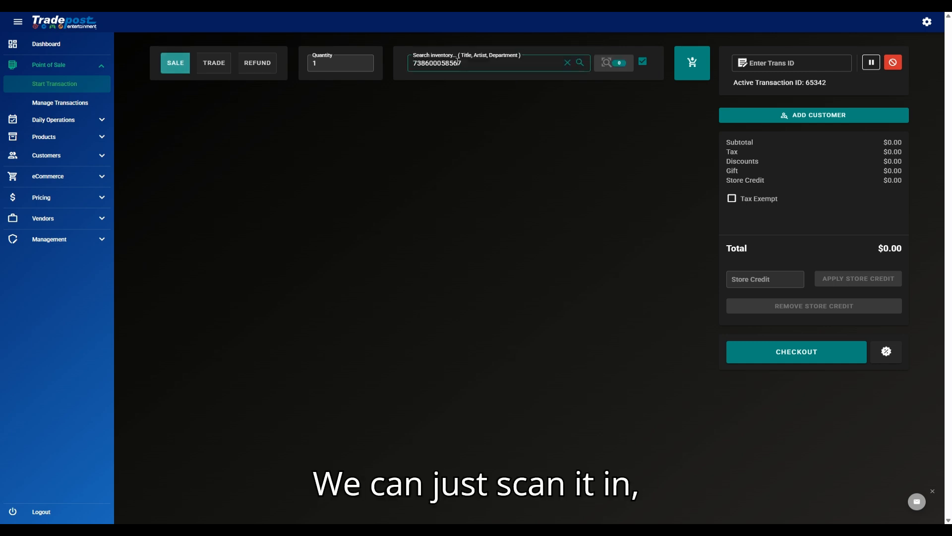
{"action": "key", "text": "Return"}
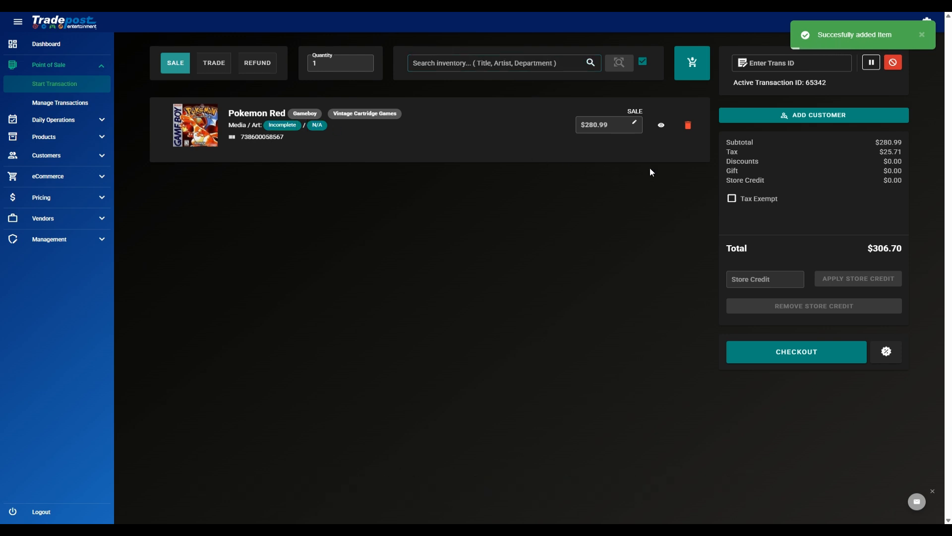
{"action": "left_click", "coordinate": [614, 125]}
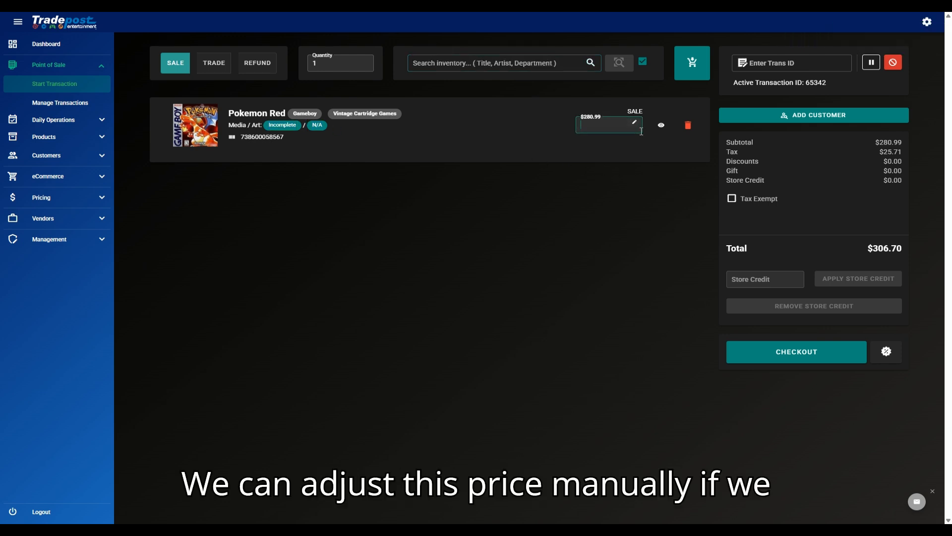
{"action": "left_click", "coordinate": [624, 190]}
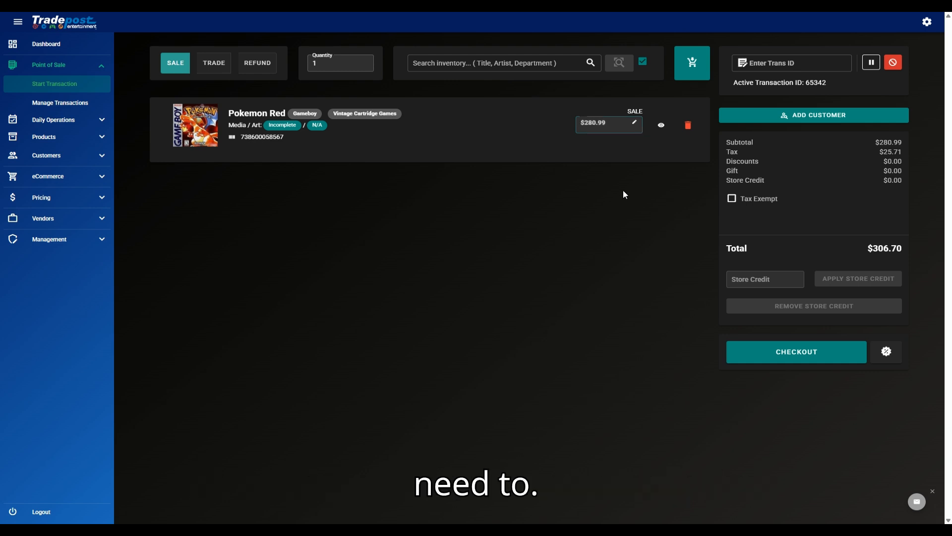
{"action": "left_click", "coordinate": [885, 352]}
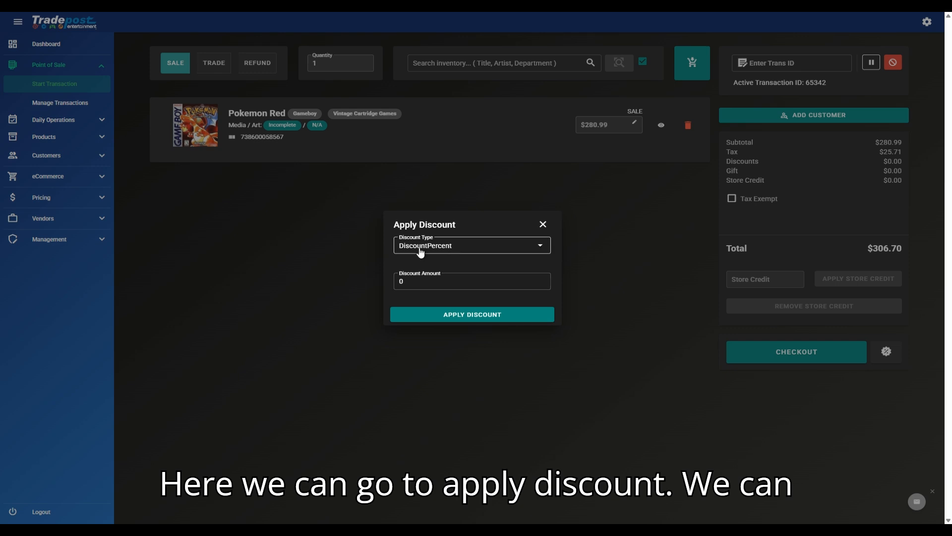
{"action": "left_click", "coordinate": [454, 251]}
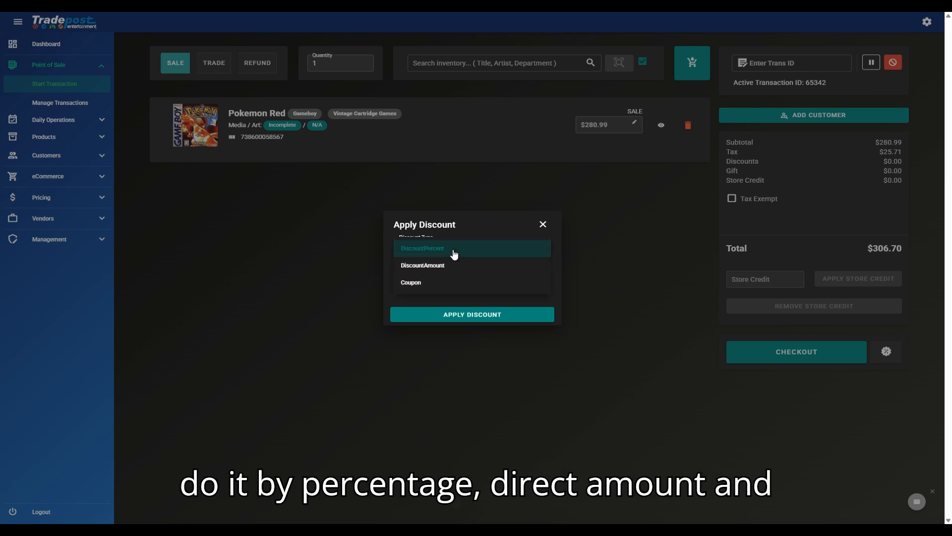
{"action": "left_click", "coordinate": [445, 283]}
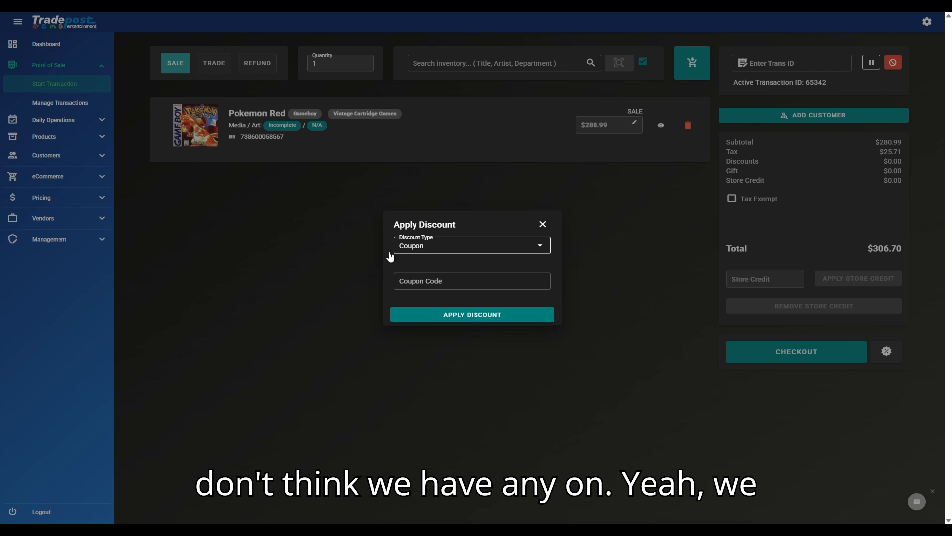
{"action": "left_click", "coordinate": [466, 286]}
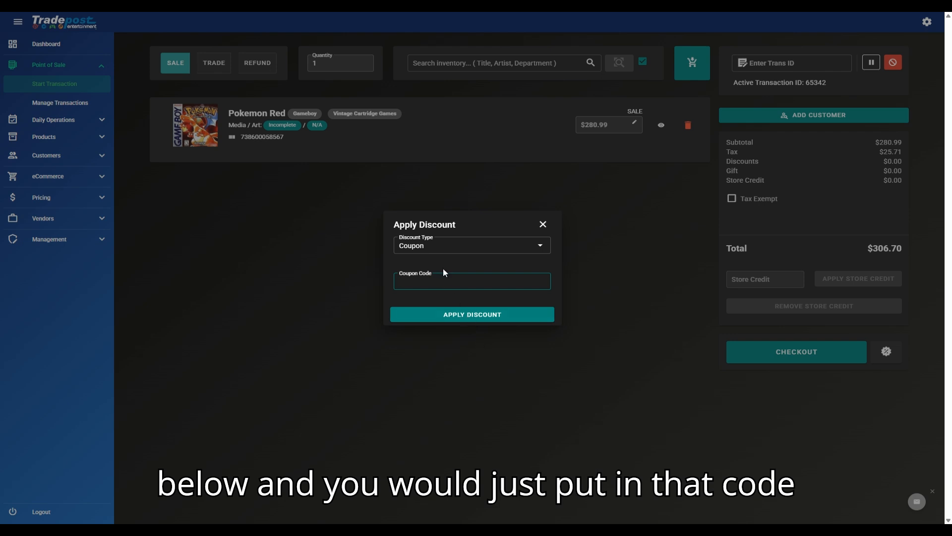
{"action": "key", "text": "BackSpace"}
{"action": "key", "text": "BackSpace"}
{"action": "key", "text": "BackSpace"}
{"action": "key", "text": "BackSpace"}
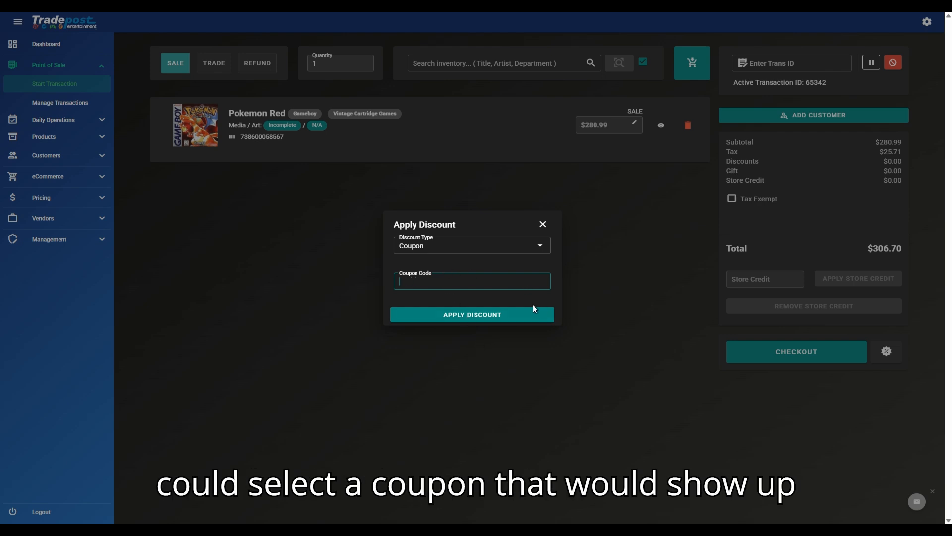
{"action": "left_click", "coordinate": [464, 251]}
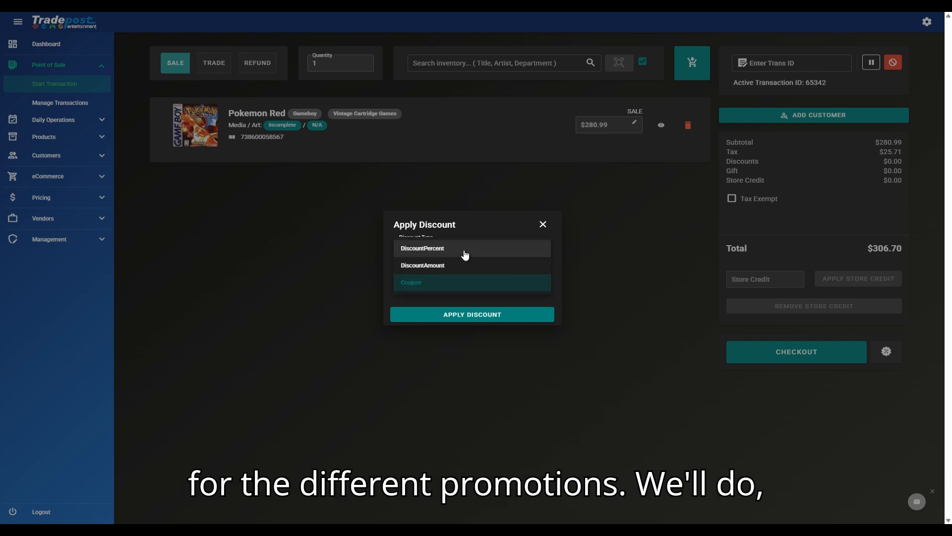
{"action": "left_click", "coordinate": [464, 253]}
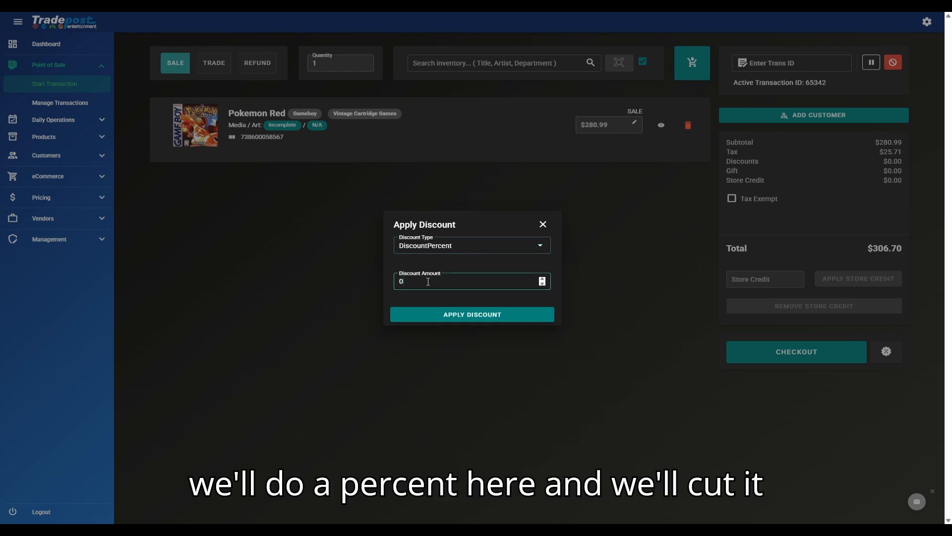
{"action": "left_click", "coordinate": [428, 281]}
{"action": "type", "text": "50"}
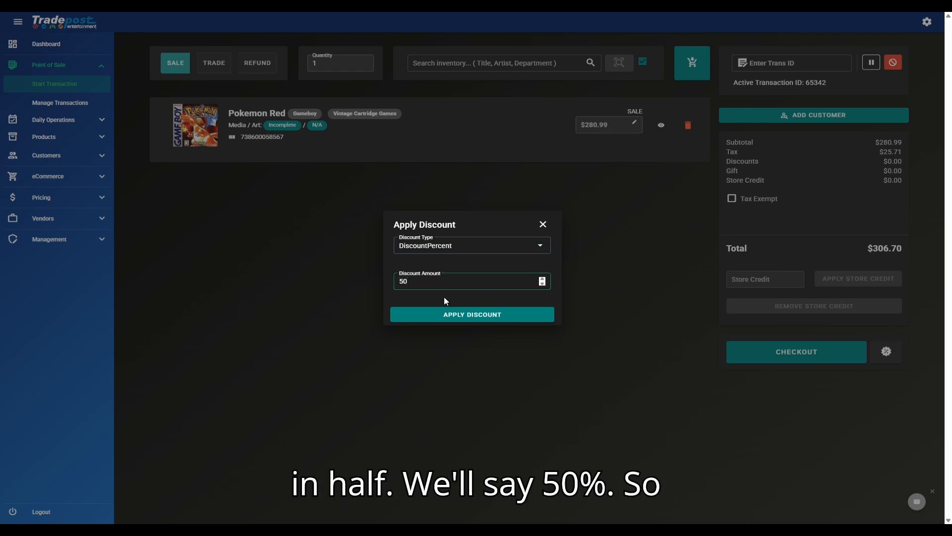
{"action": "left_click", "coordinate": [452, 315]}
{"action": "left_click_drag", "start_coordinate": [797, 251], "coordinate": [935, 250]}
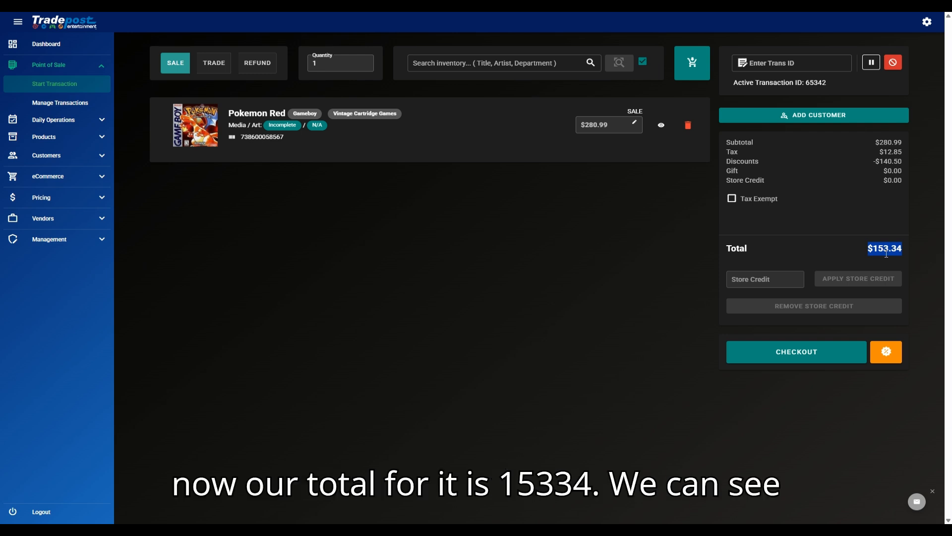
{"action": "left_click_drag", "start_coordinate": [867, 154], "coordinate": [913, 160]}
{"action": "left_click", "coordinate": [891, 161]}
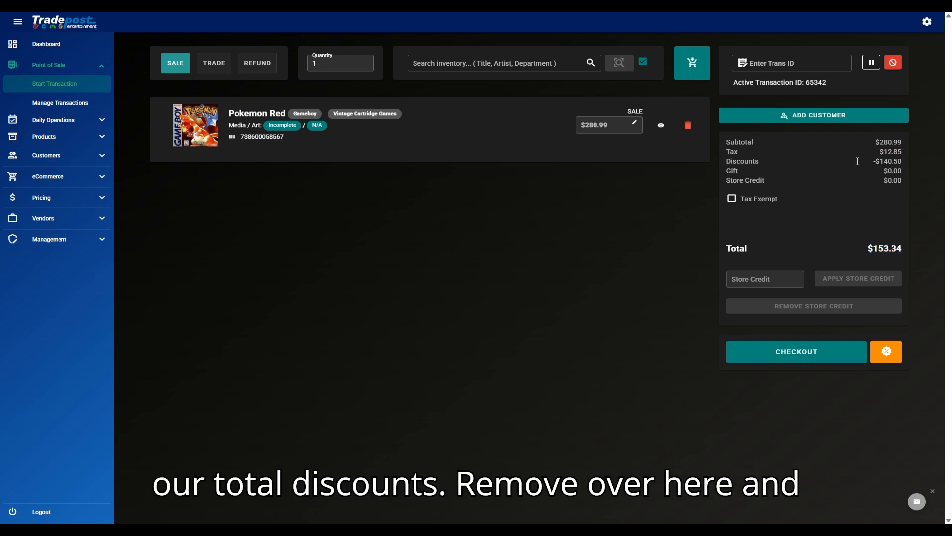
{"action": "left_click_drag", "start_coordinate": [735, 154], "coordinate": [905, 160]}
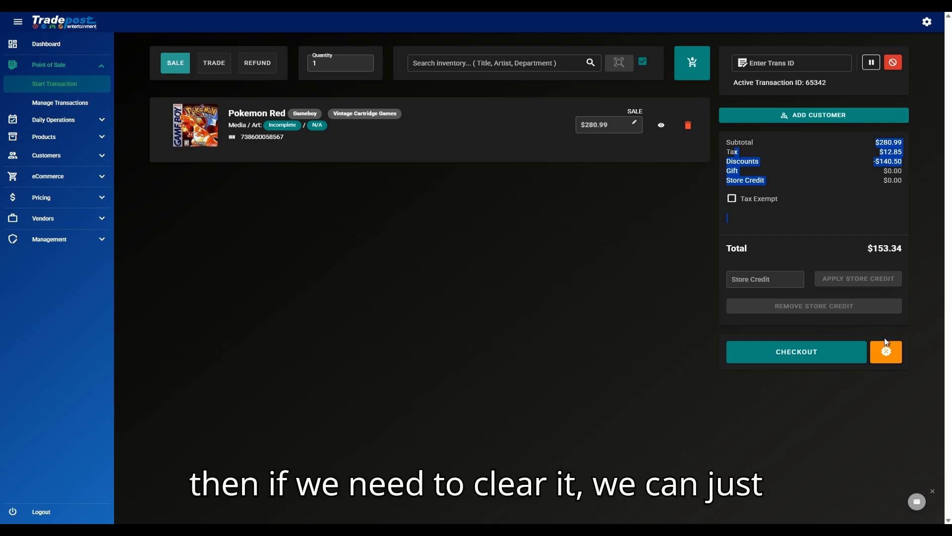
{"action": "left_click", "coordinate": [892, 358]}
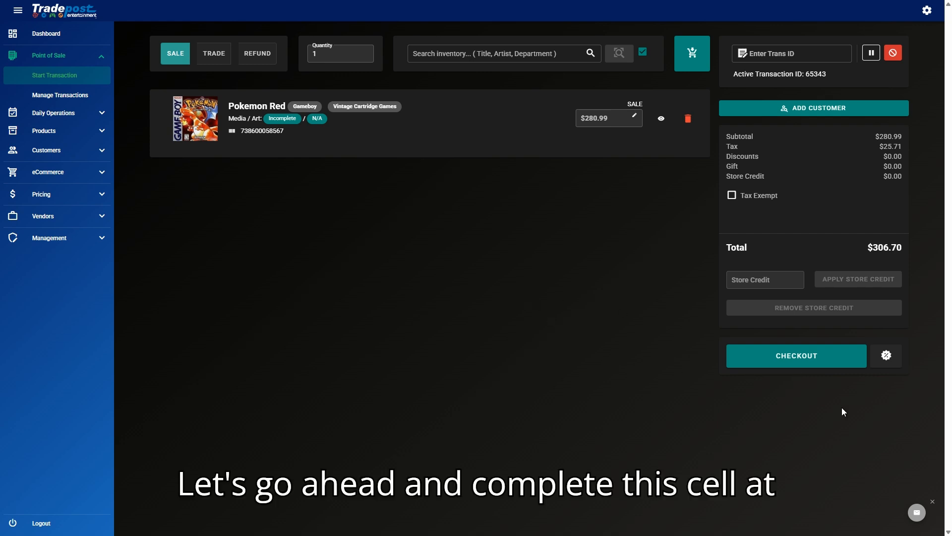
Step: Pay the $306.70 Pokemon Red sale in cash, finalize it, and dismiss the confirmation
{"action": "left_click", "coordinate": [790, 363]}
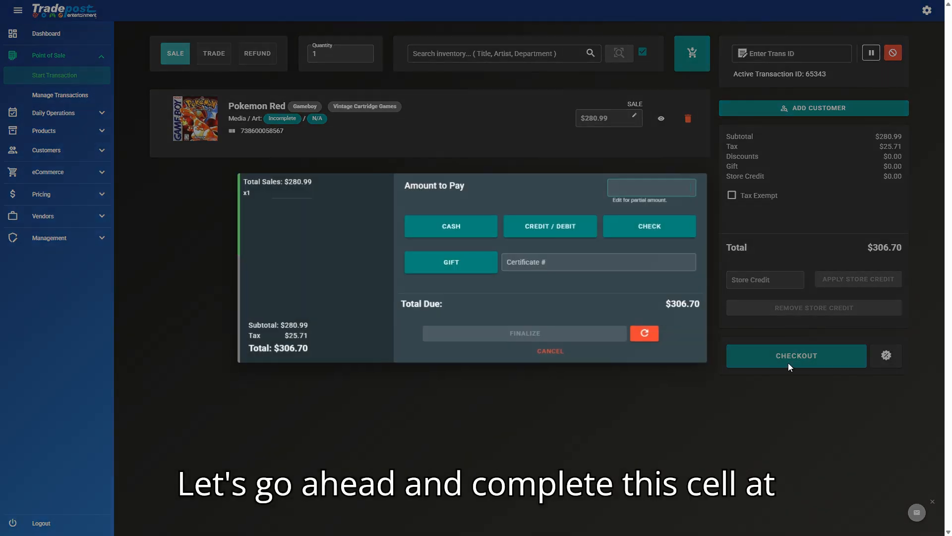
{"action": "left_click", "coordinate": [441, 232]}
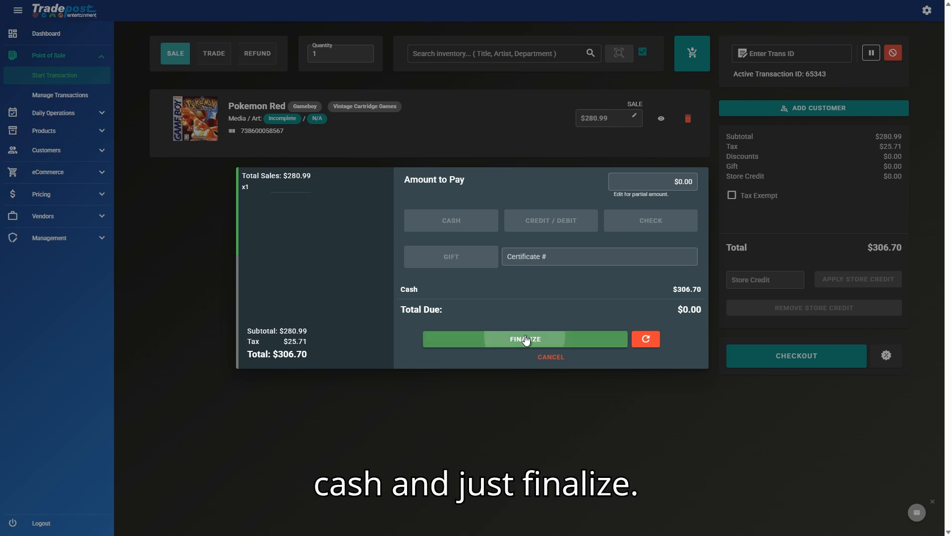
{"action": "left_click", "coordinate": [525, 339]}
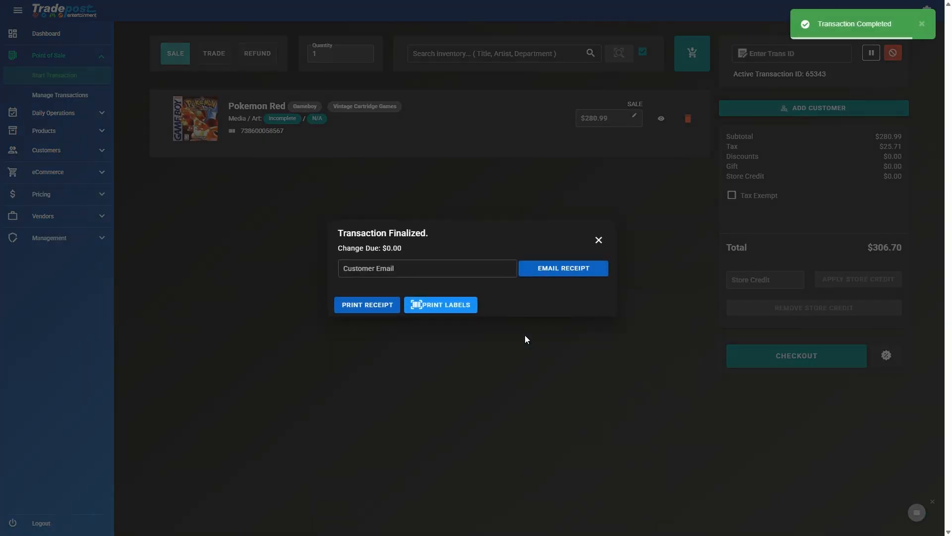
{"action": "left_click", "coordinate": [599, 240]}
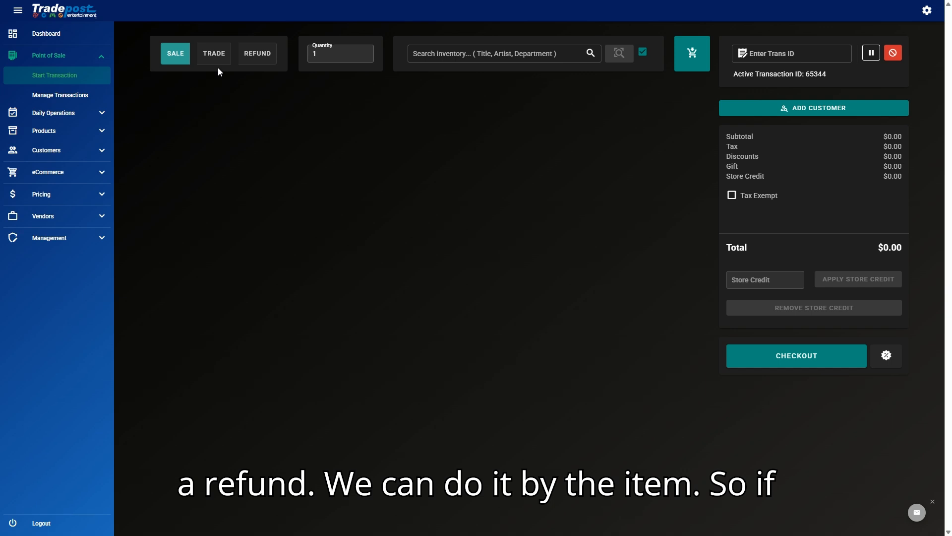
{"action": "left_click", "coordinate": [257, 54]}
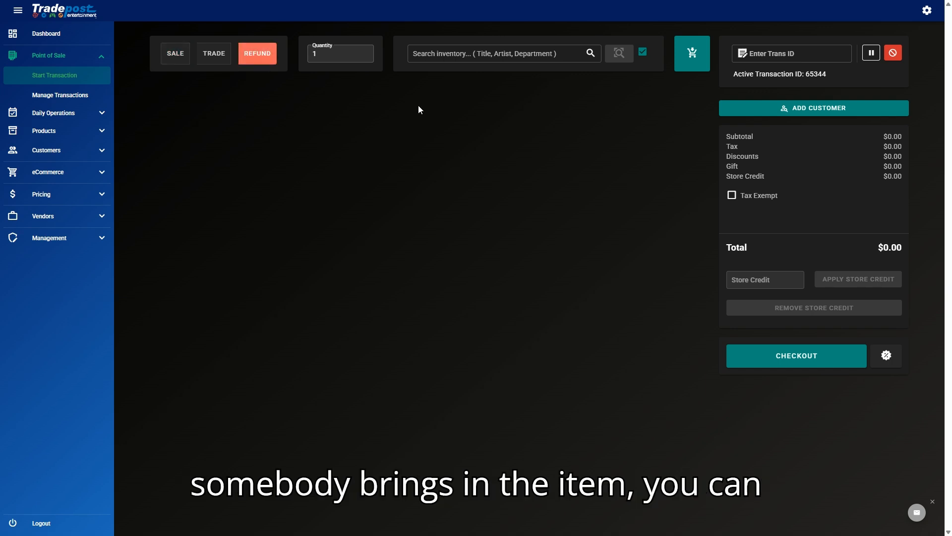
{"action": "left_click", "coordinate": [450, 52]}
{"action": "type", "text": "738600058567"}
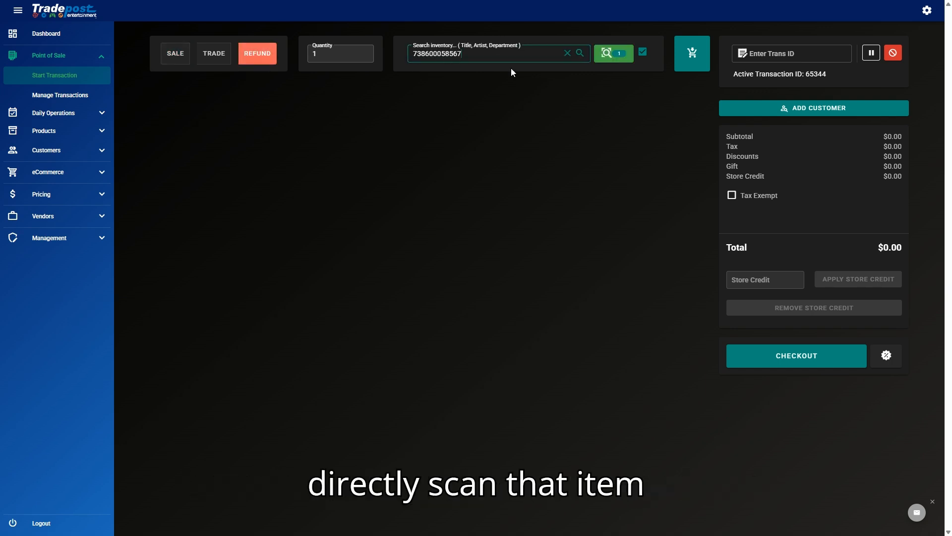
{"action": "key", "text": "Return"}
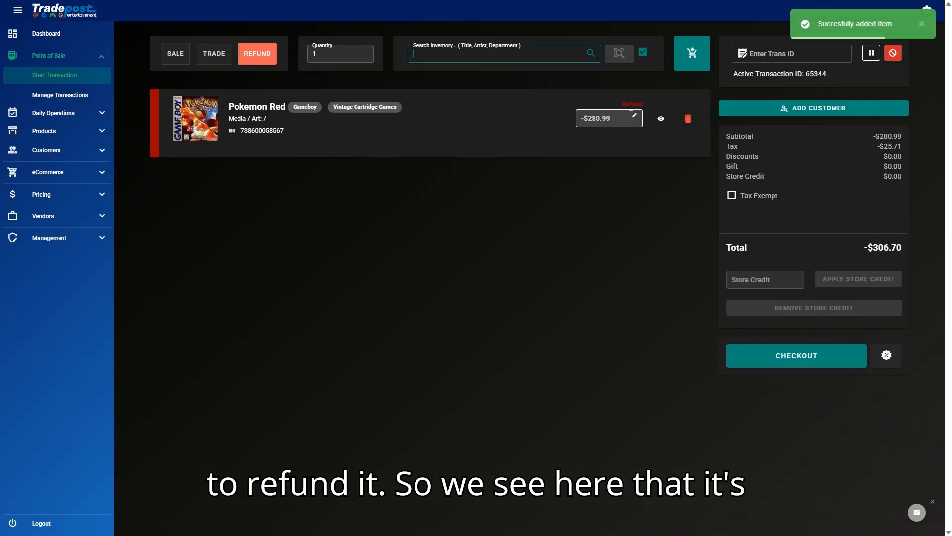
Step: Review the -$280.99 refund price and leave it unchanged
{"action": "left_click_drag", "start_coordinate": [616, 103], "coordinate": [652, 105]}
{"action": "left_click", "coordinate": [592, 133]}
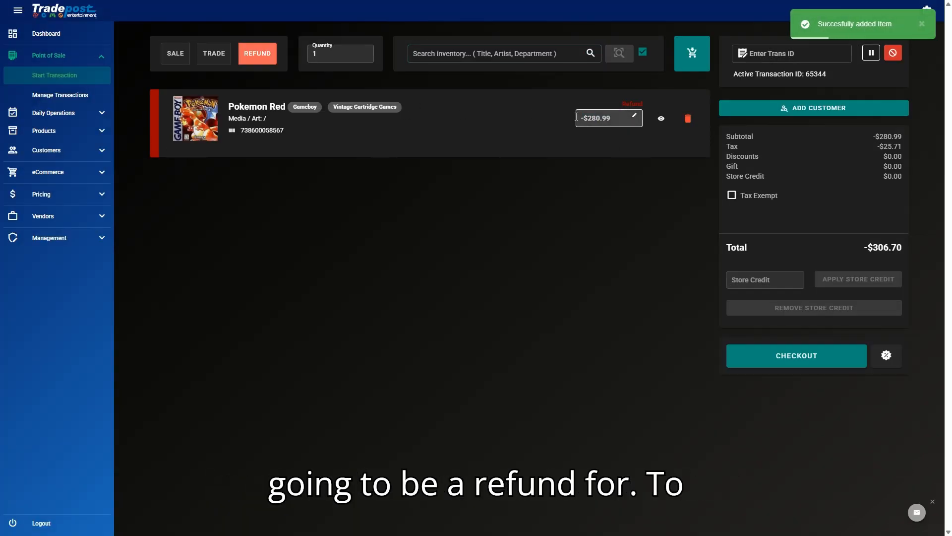
{"action": "left_click", "coordinate": [614, 119]}
{"action": "left_click", "coordinate": [620, 152]}
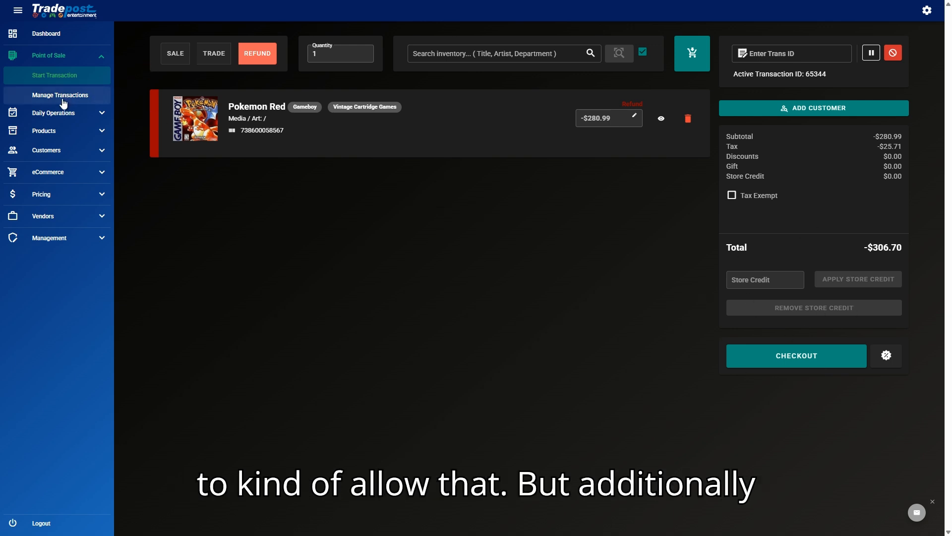
Step: Remove the scanned refund line, load completed transaction 65343, and start refunding its Pokemon Red line
{"action": "left_click", "coordinate": [690, 122]}
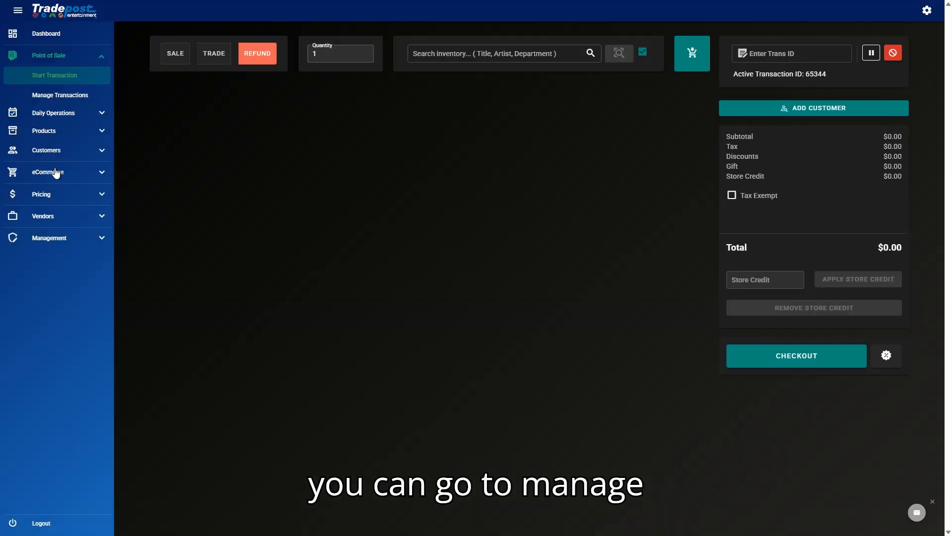
{"action": "left_click", "coordinate": [69, 97]}
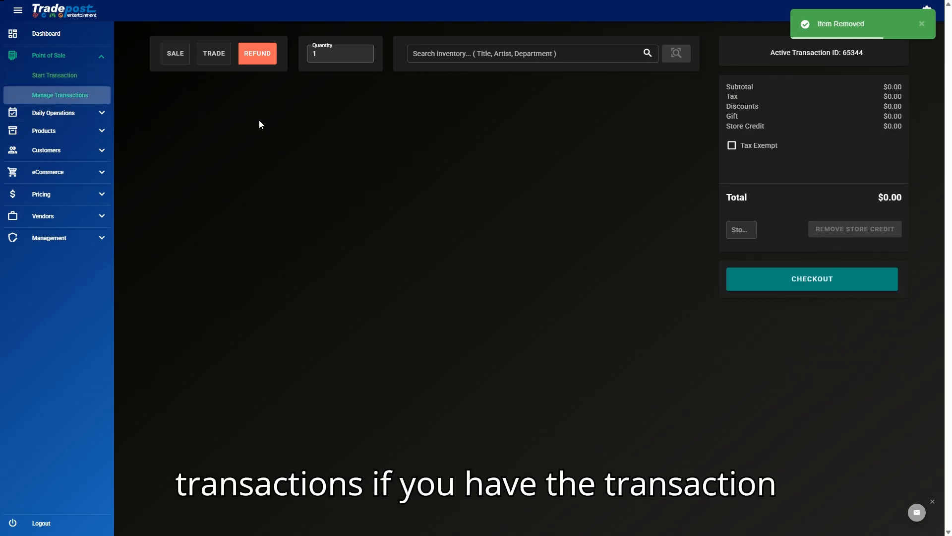
{"action": "left_click", "coordinate": [257, 127]}
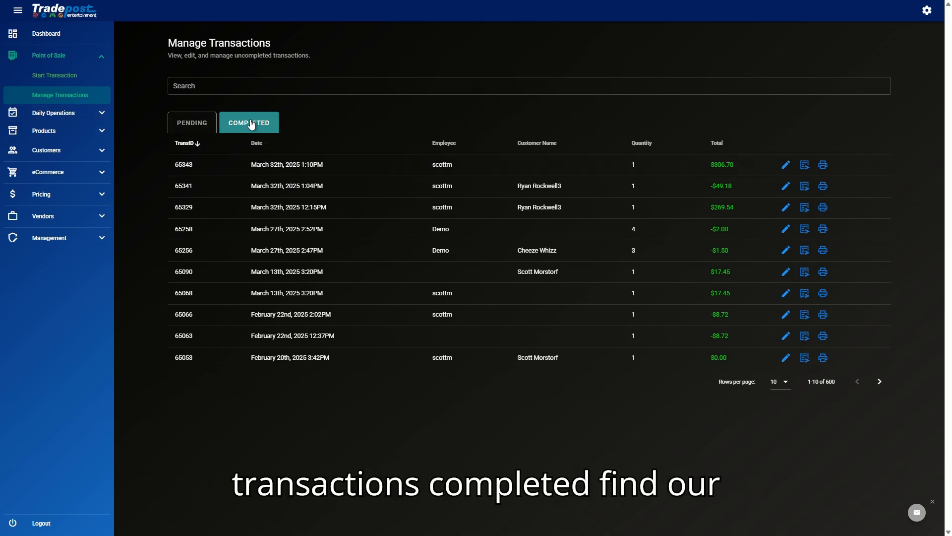
{"action": "left_click", "coordinate": [786, 168]}
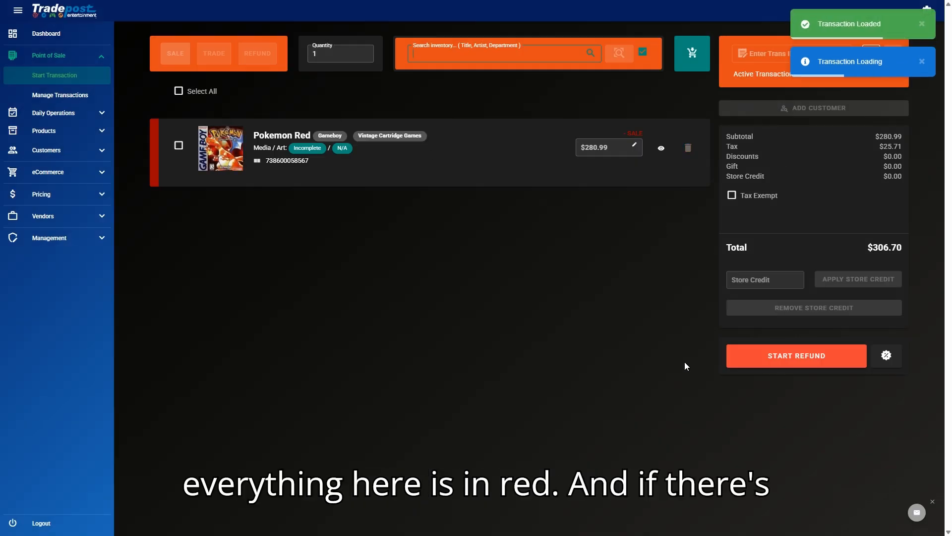
{"action": "left_click", "coordinate": [179, 146]}
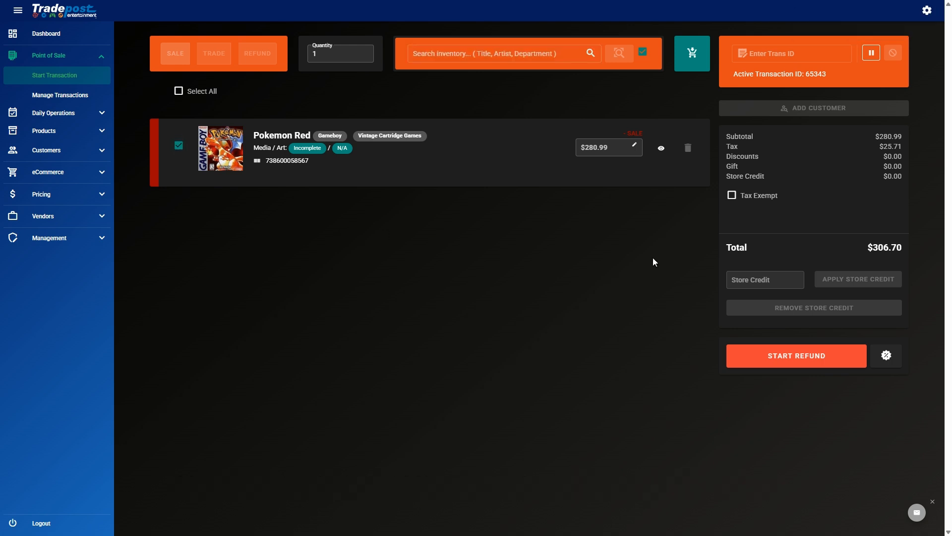
{"action": "left_click", "coordinate": [762, 359]}
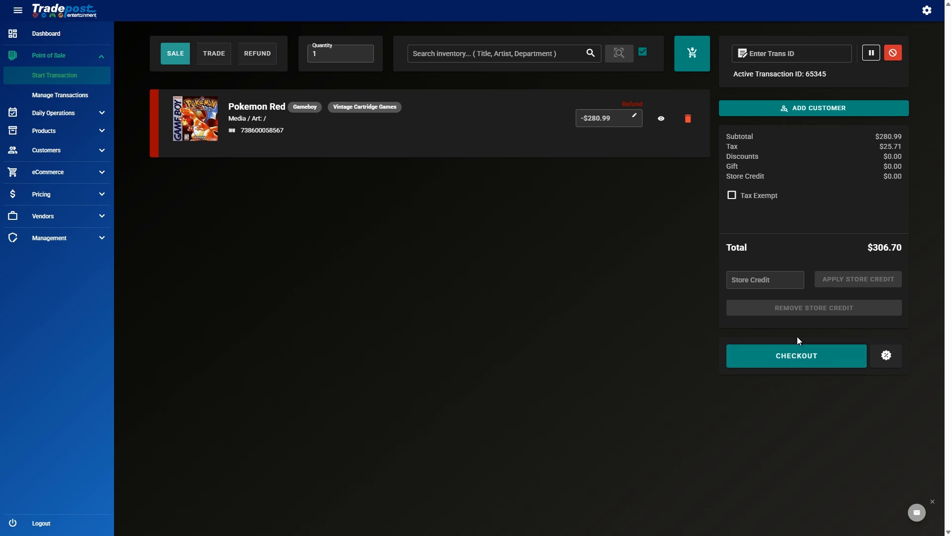
Step: Open and cancel checkout, then attach the customer found by a last-name search
{"action": "left_click", "coordinate": [796, 357]}
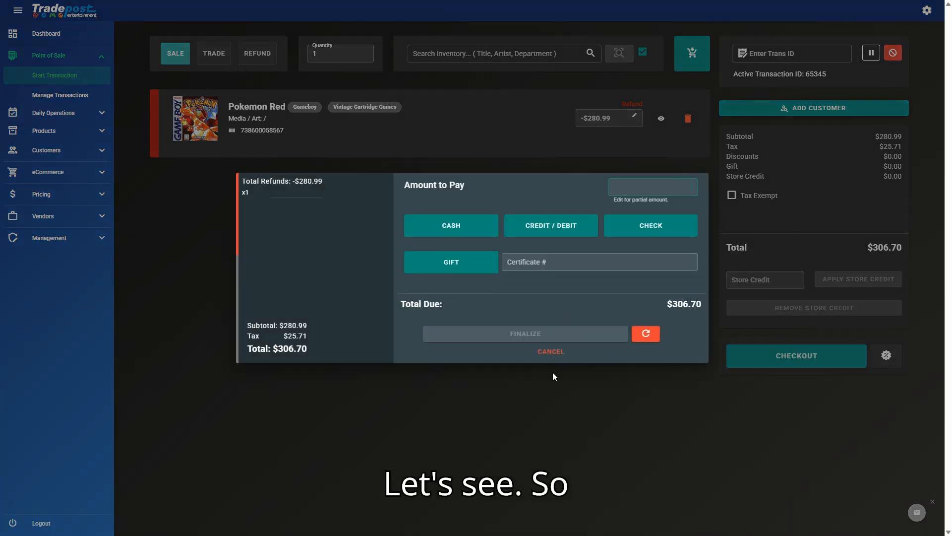
{"action": "left_click", "coordinate": [548, 352]}
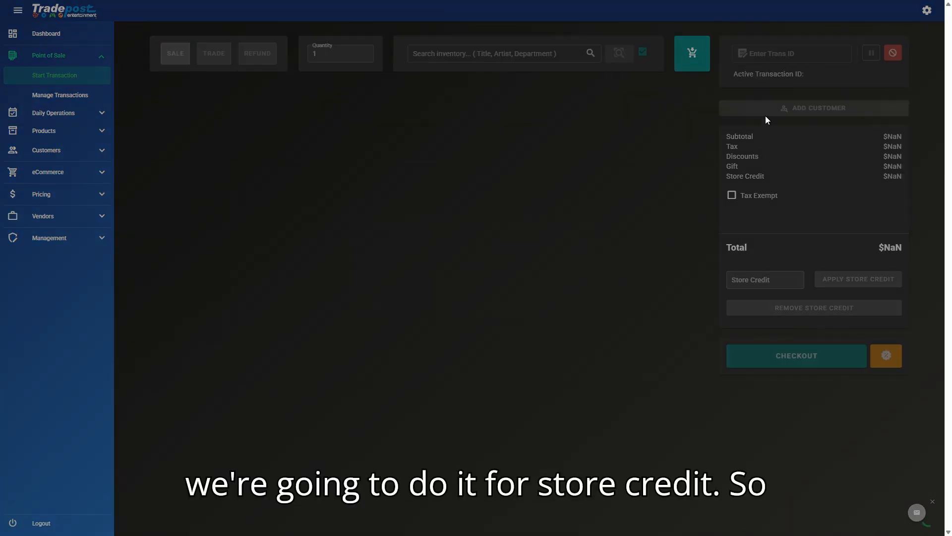
{"action": "left_click", "coordinate": [774, 115]}
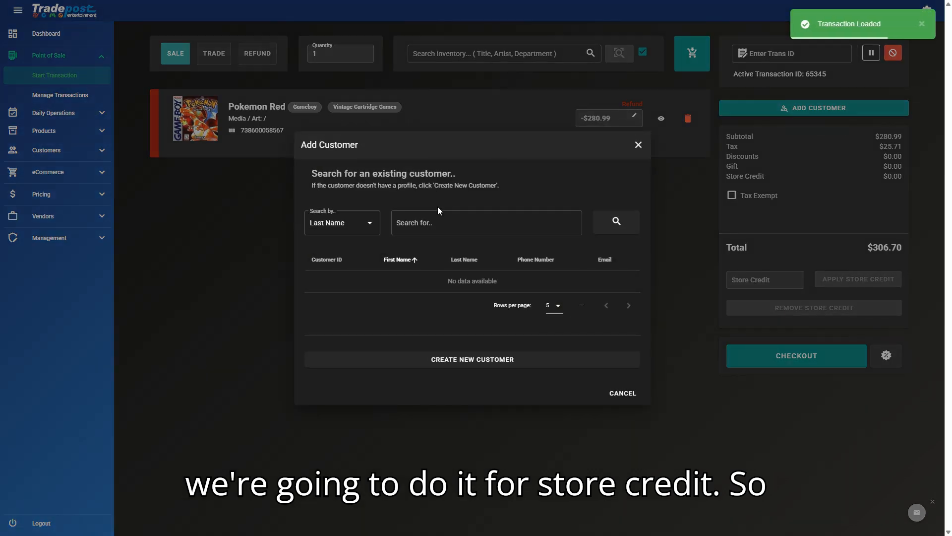
{"action": "left_click", "coordinate": [438, 224]}
{"action": "type", "text": "rockwell"}
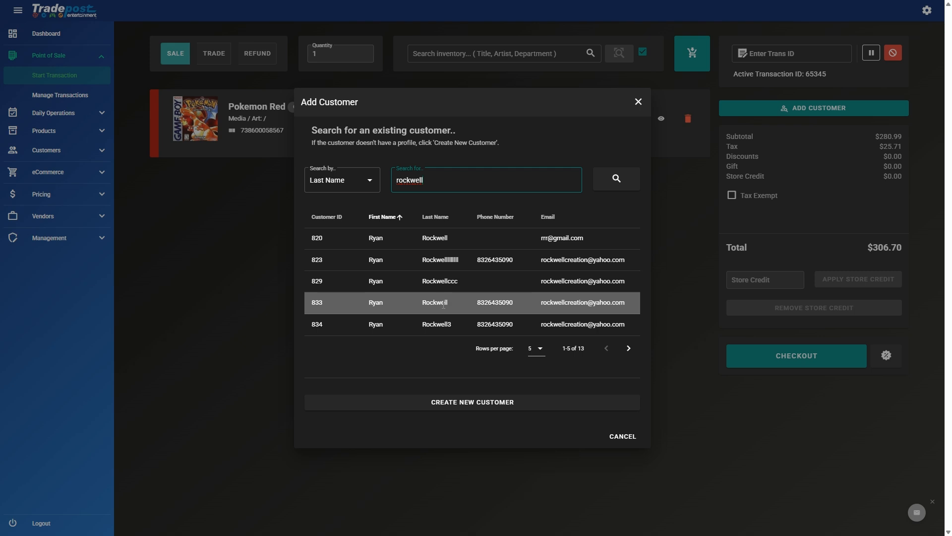
{"action": "left_click", "coordinate": [439, 325]}
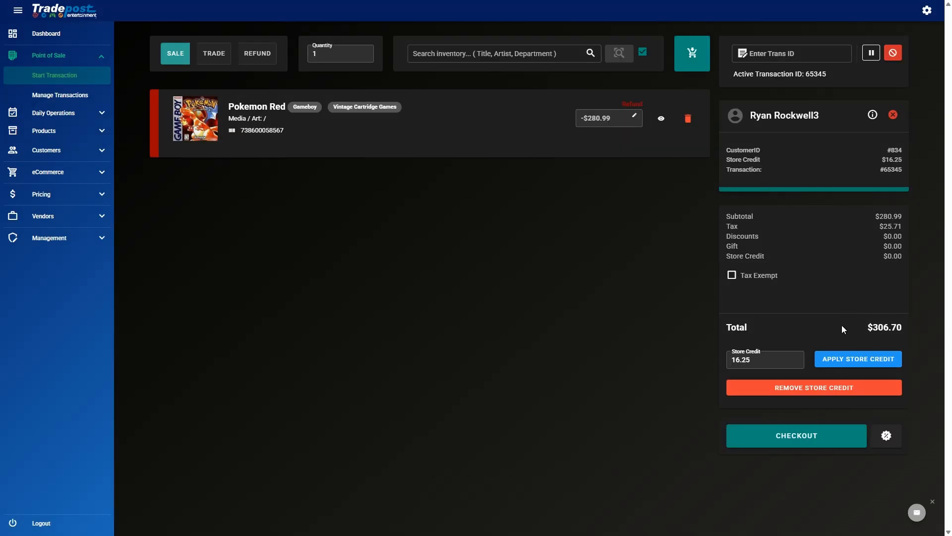
Step: Apply $306.70 store credit to bring the total to $0.00, then remove it
{"action": "double_click", "coordinate": [763, 361]}
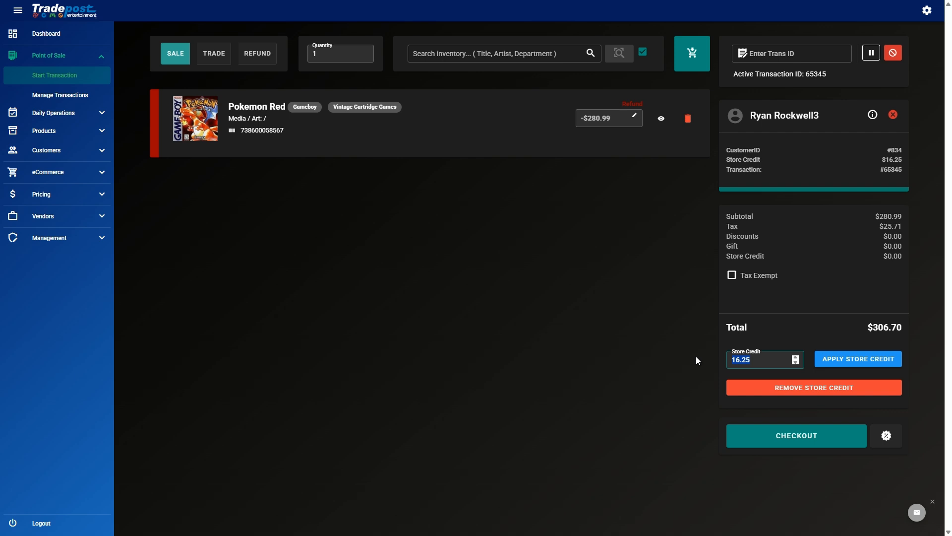
{"action": "type", "text": "306.70"}
{"action": "left_click", "coordinate": [861, 365]}
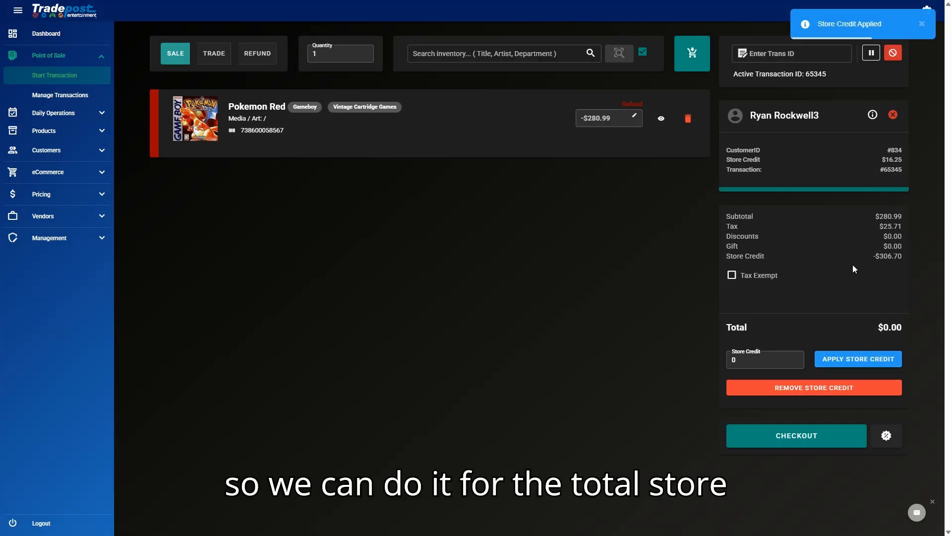
{"action": "left_click_drag", "start_coordinate": [849, 337], "coordinate": [930, 349]}
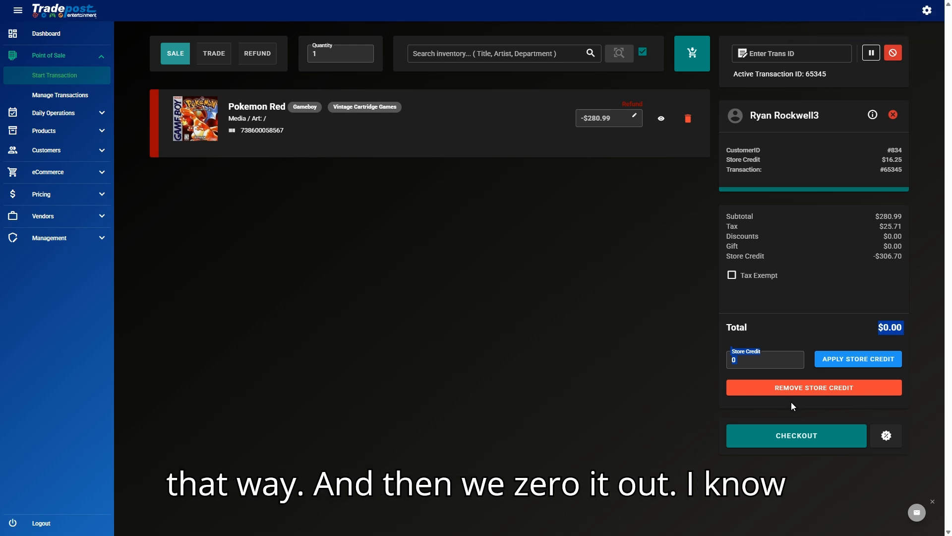
{"action": "left_click", "coordinate": [825, 320]}
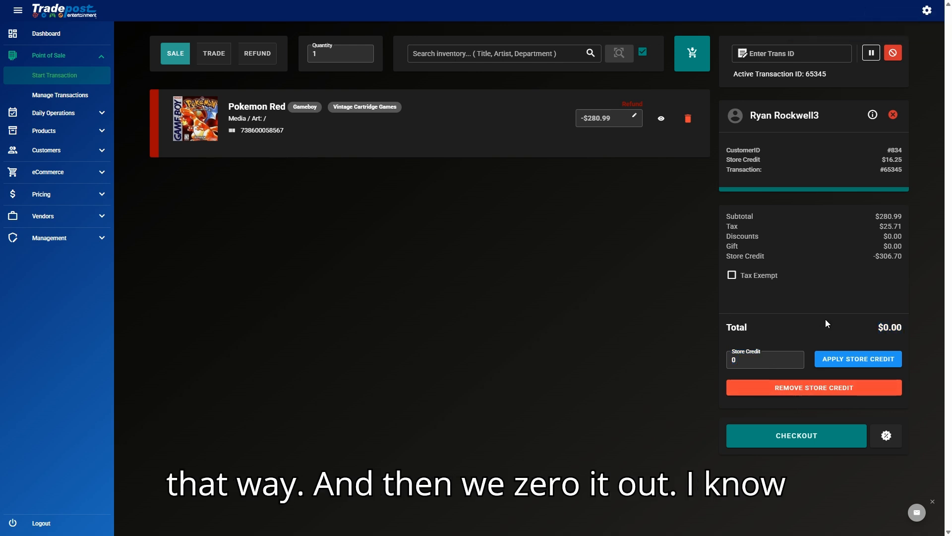
{"action": "left_click", "coordinate": [812, 387]}
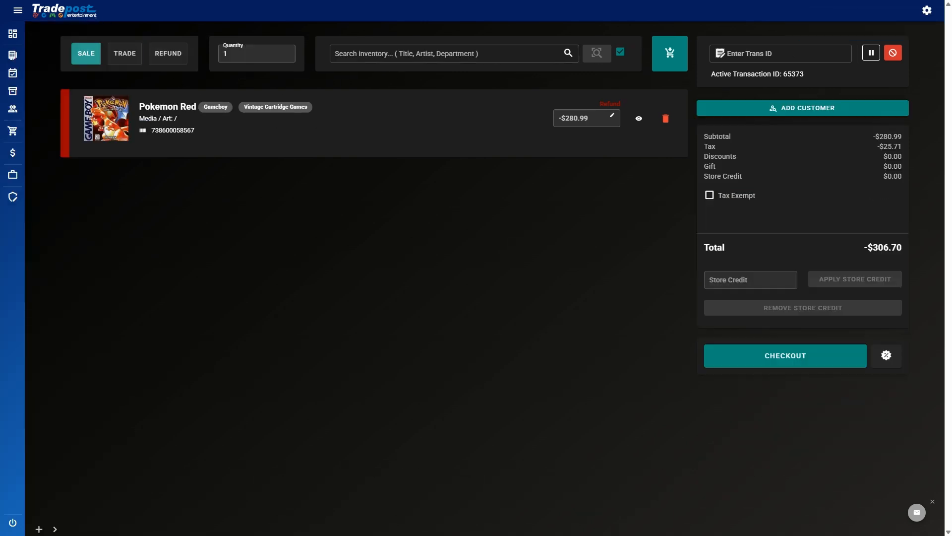
Step: Add the Gift Certificate item via an inventory search for 'gift certificate'
{"action": "left_click", "coordinate": [389, 51]}
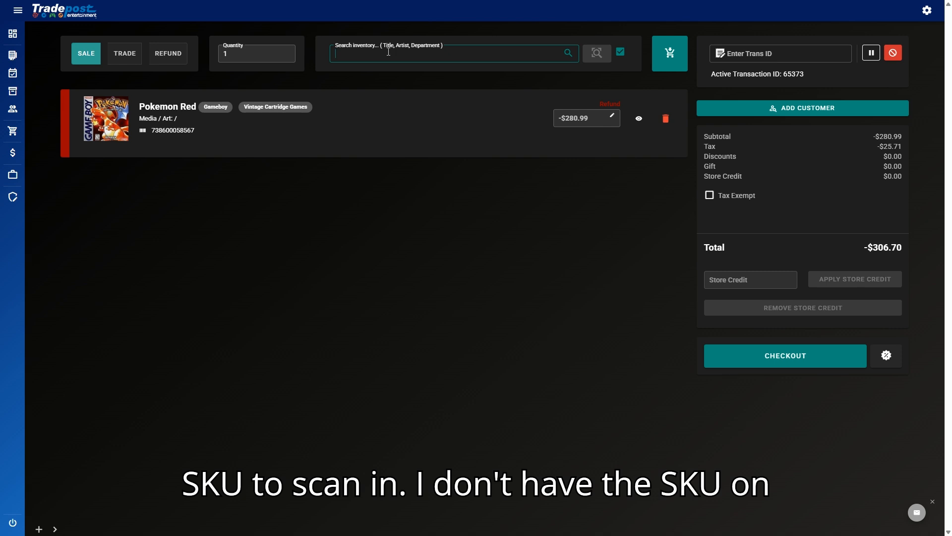
{"action": "type", "text": "gift certificate"}
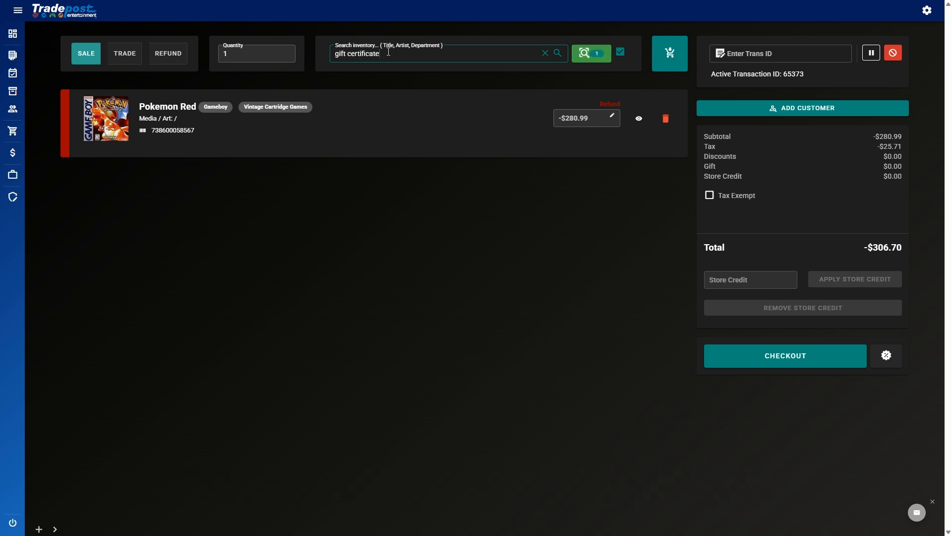
{"action": "key", "text": "Return"}
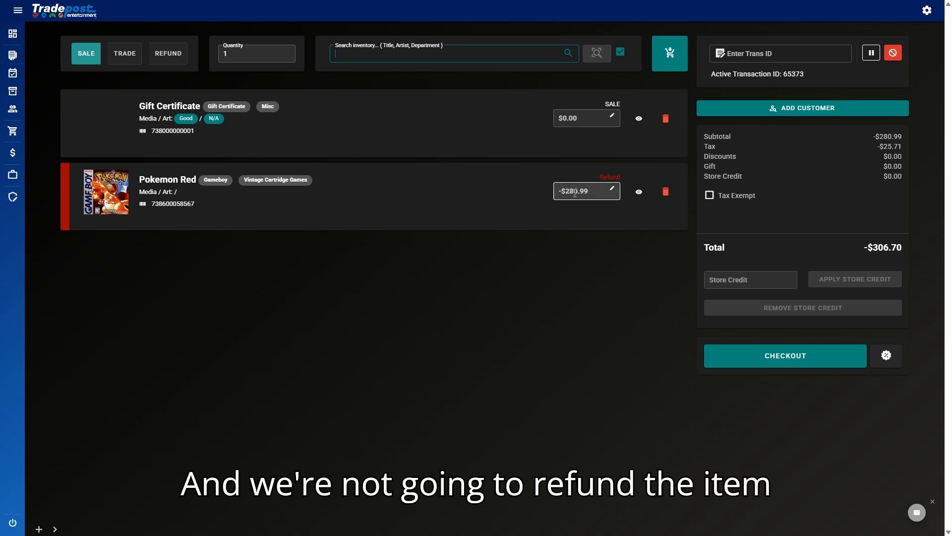
Step: Set the Gift Certificate price to 306.70 so the refund total becomes $0.00
{"action": "left_click_drag", "start_coordinate": [906, 250], "coordinate": [874, 251]}
{"action": "key", "text": "ctrl+c"}
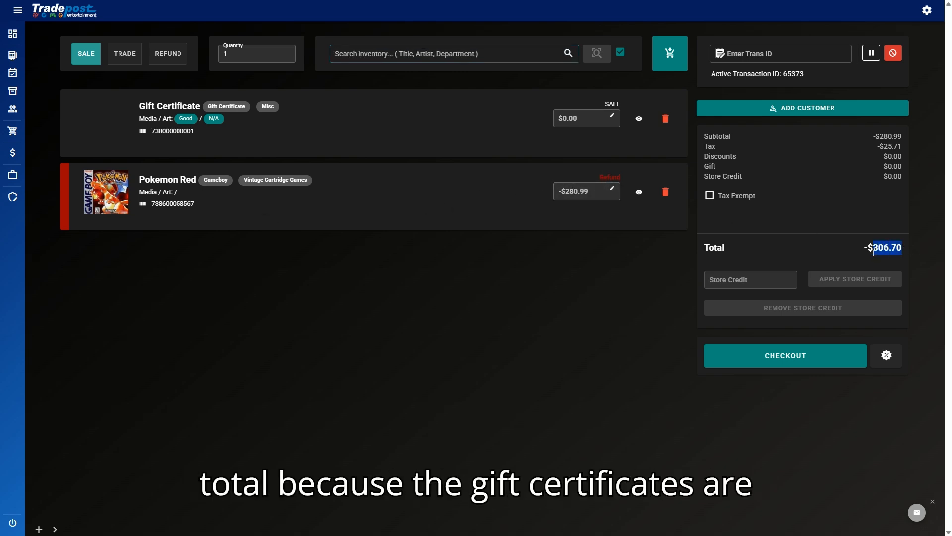
{"action": "left_click", "coordinate": [581, 124]}
{"action": "key", "text": "ctrl+v"}
{"action": "key", "text": "Return"}
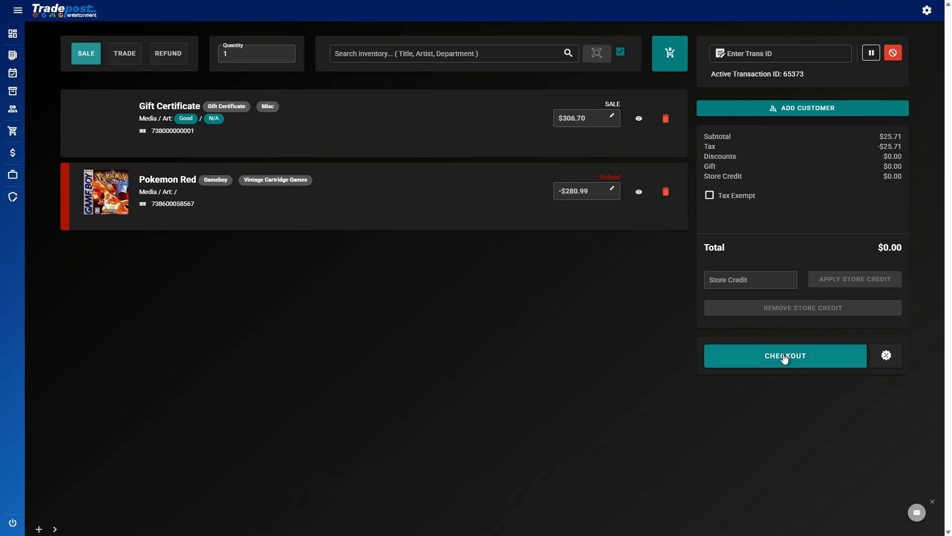
{"action": "left_click", "coordinate": [771, 115]}
Step: Attach the customer found by last-name search and finalize the $0.00 exchange transaction
{"action": "left_click", "coordinate": [422, 226]}
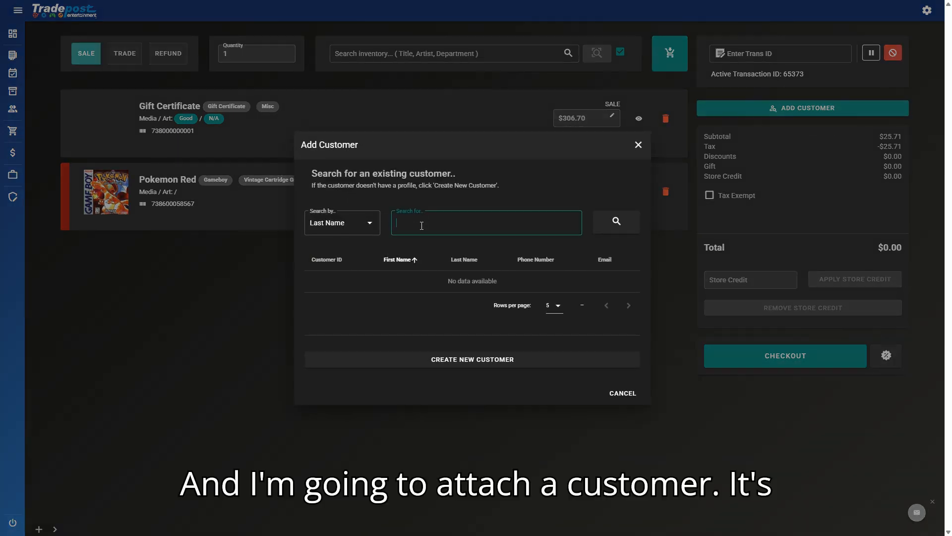
{"action": "type", "text": "rockwell"}
{"action": "key", "text": "Return"}
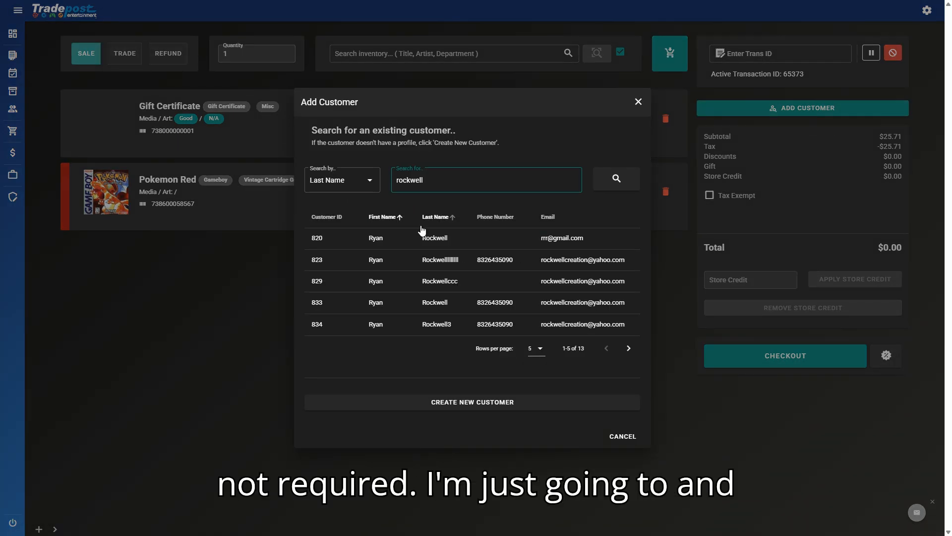
{"action": "left_click", "coordinate": [426, 320]}
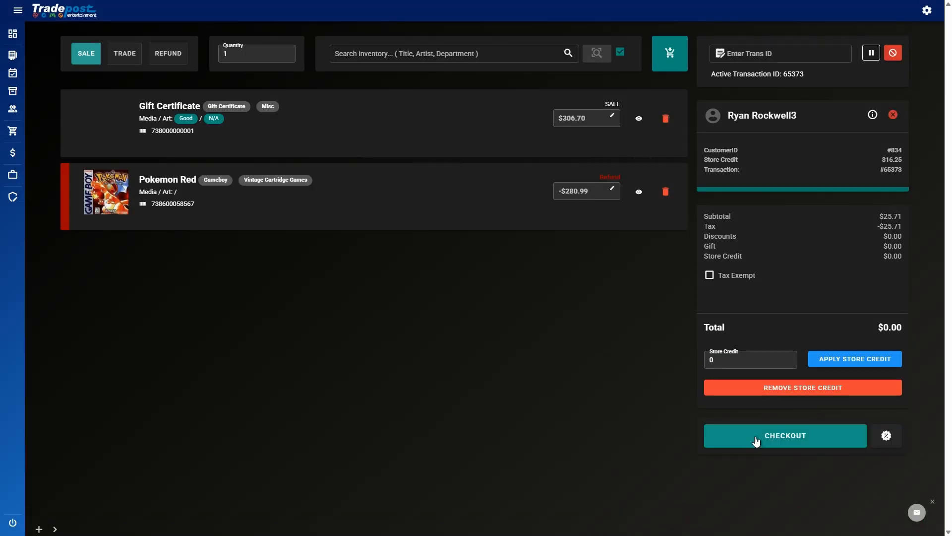
{"action": "left_click", "coordinate": [756, 441]}
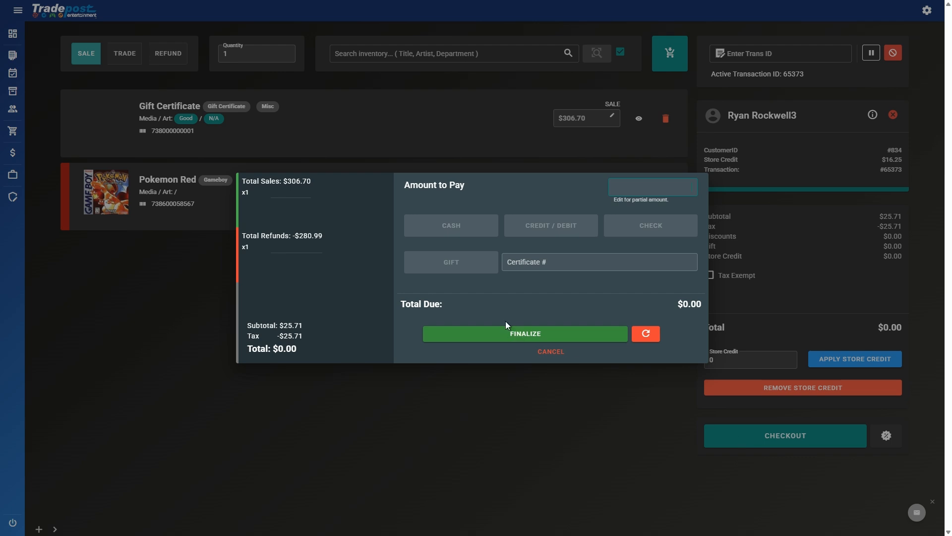
{"action": "left_click", "coordinate": [576, 334]}
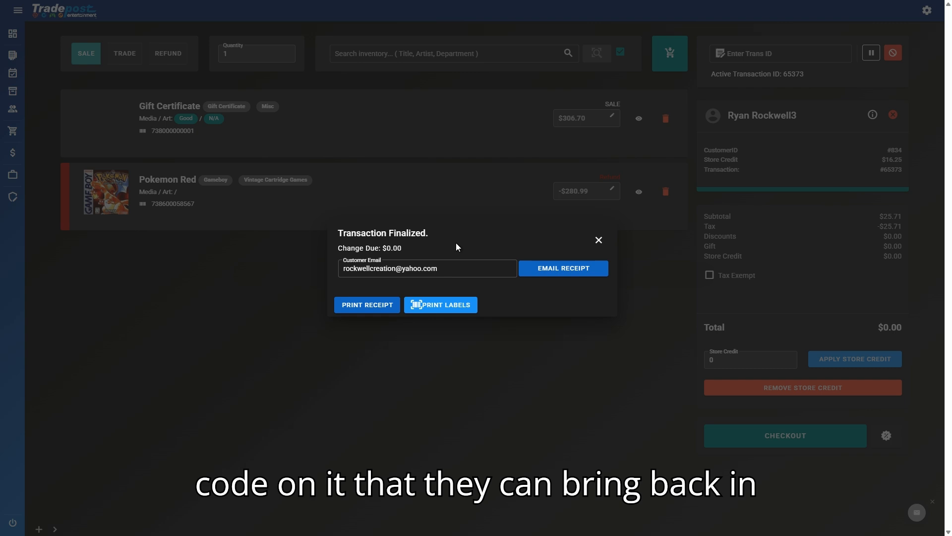
Step: Dismiss the finalized receipt, cancel checkout on empty transaction 65374, and expand the sidebar
{"action": "left_click", "coordinate": [599, 242]}
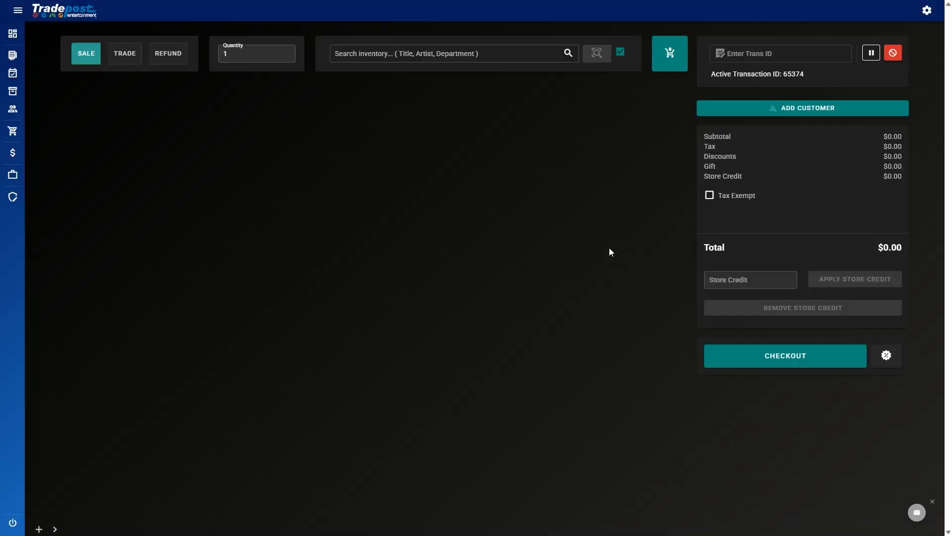
{"action": "left_click", "coordinate": [760, 351]}
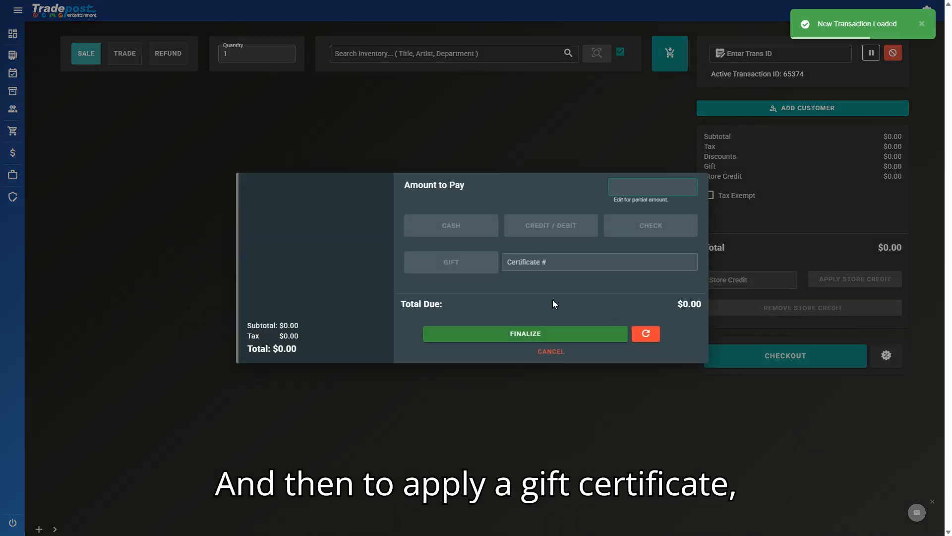
{"action": "left_click", "coordinate": [546, 265]}
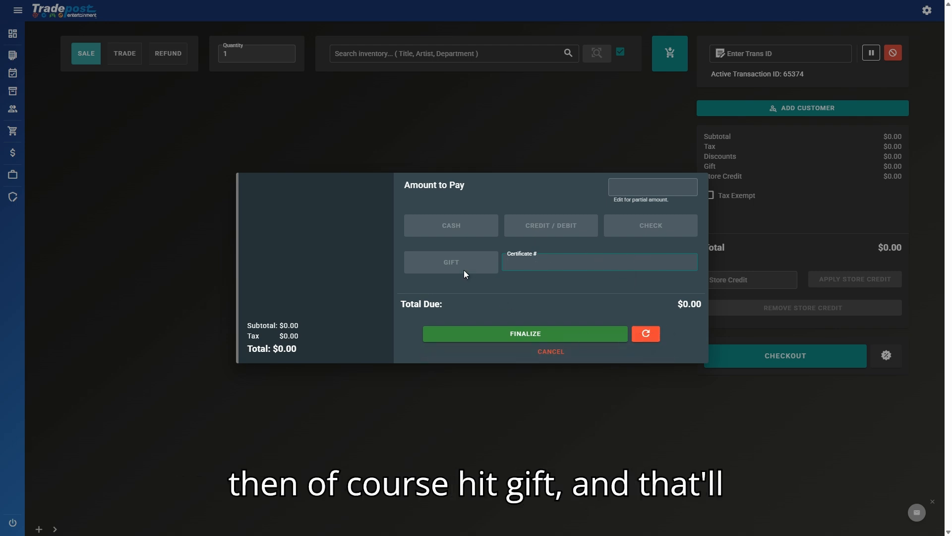
{"action": "left_click", "coordinate": [548, 351]}
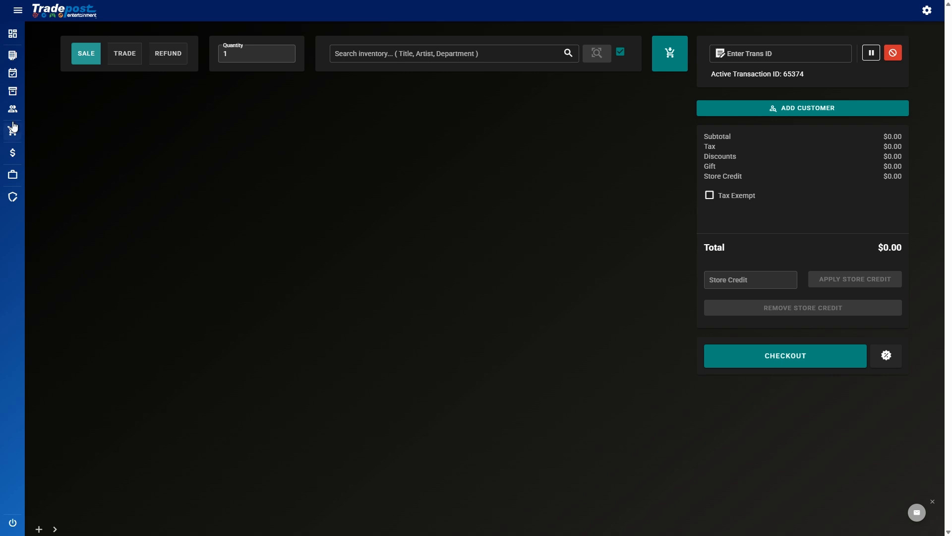
{"action": "left_click", "coordinate": [76, 78]}
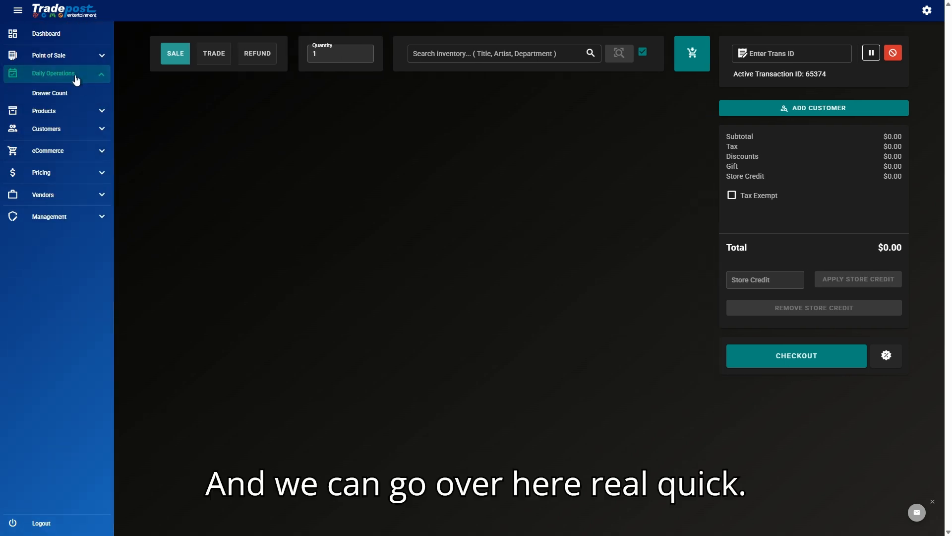
Step: Open the Gift Certificates list from the sidebar's customer pages
{"action": "left_click", "coordinate": [70, 114]}
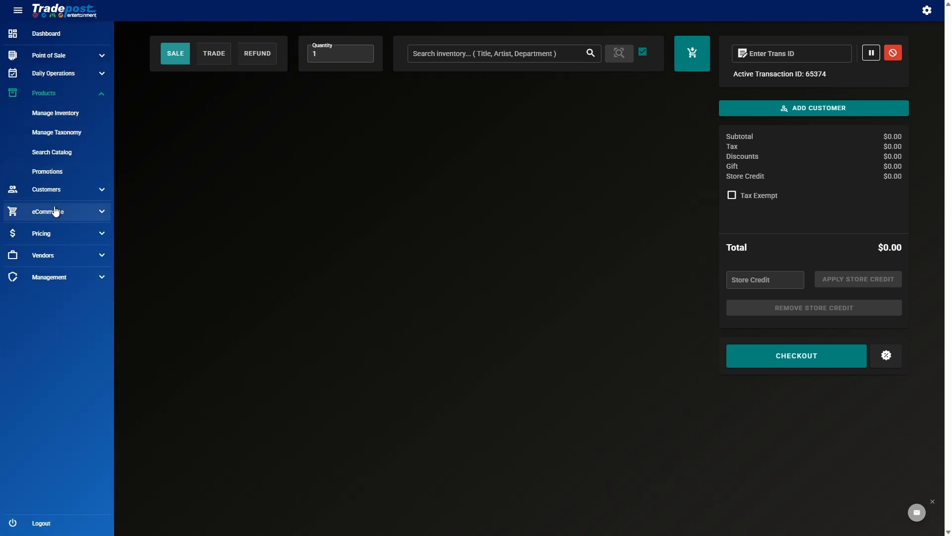
{"action": "left_click", "coordinate": [59, 191]}
{"action": "left_click", "coordinate": [62, 157]}
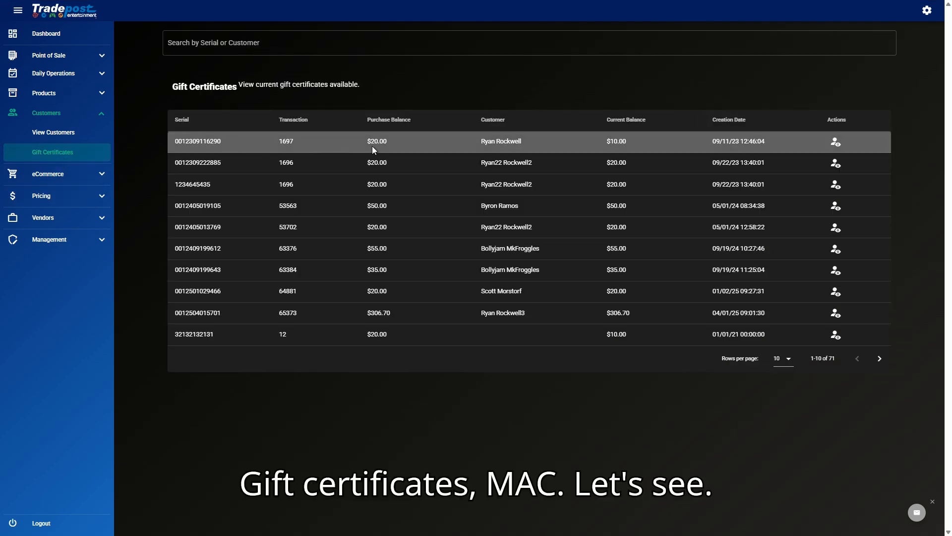
{"action": "left_click_drag", "start_coordinate": [398, 140], "coordinate": [720, 142]}
{"action": "left_click", "coordinate": [695, 132]}
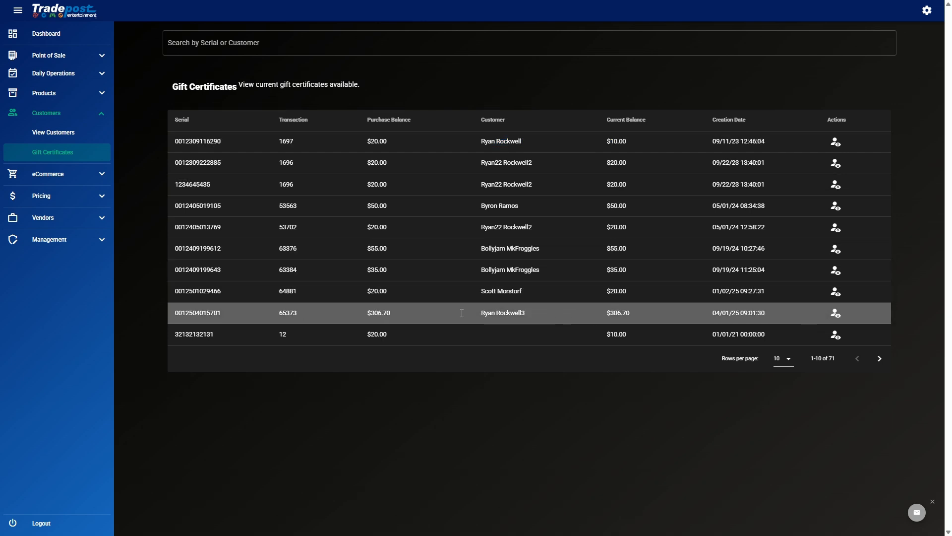
Step: Highlight the new certificate's serial and $306.70 balance, then start a new sale transaction
{"action": "double_click", "coordinate": [190, 312]}
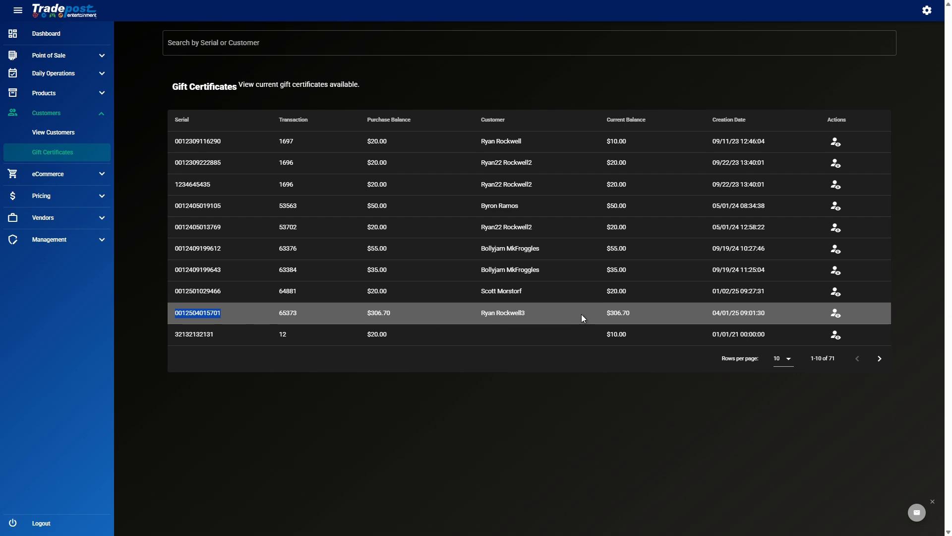
{"action": "double_click", "coordinate": [619, 313]}
{"action": "left_click", "coordinate": [643, 314]}
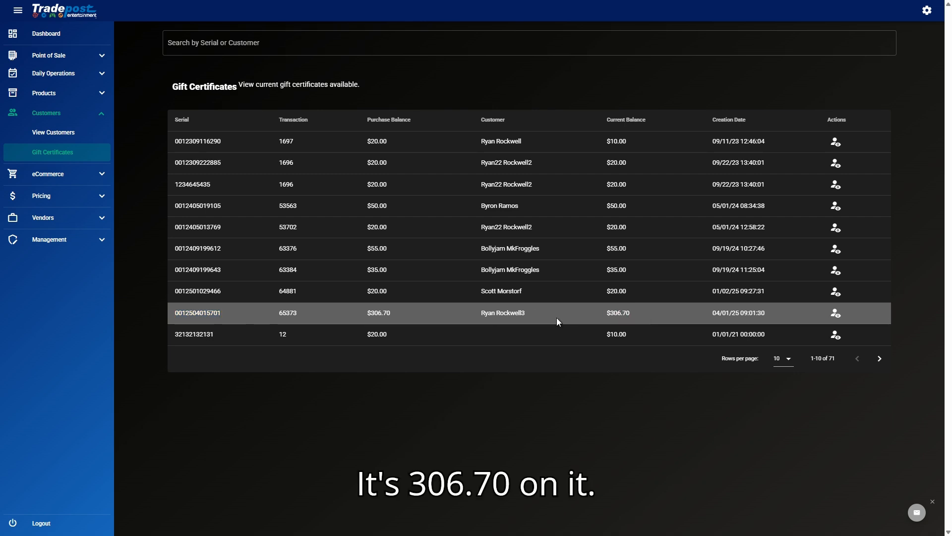
{"action": "left_click", "coordinate": [59, 58]}
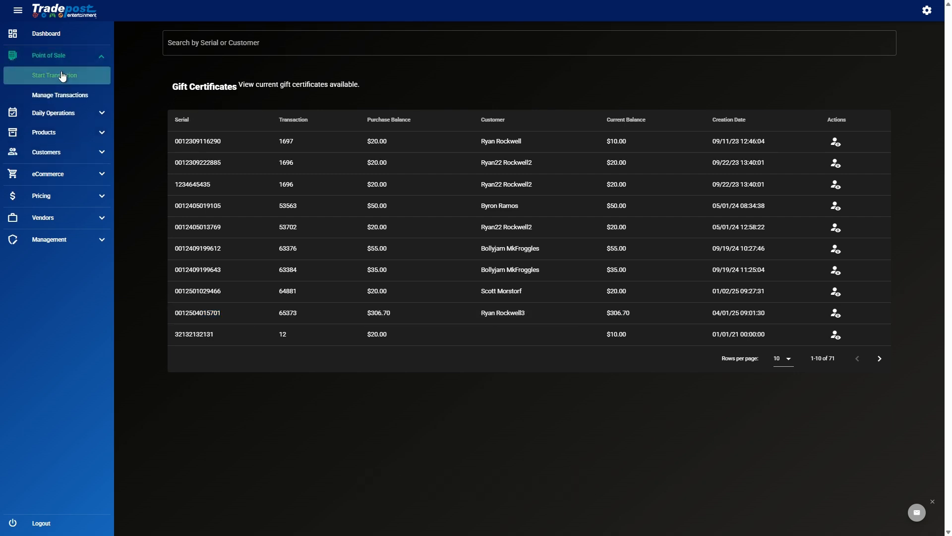
{"action": "left_click", "coordinate": [62, 76]}
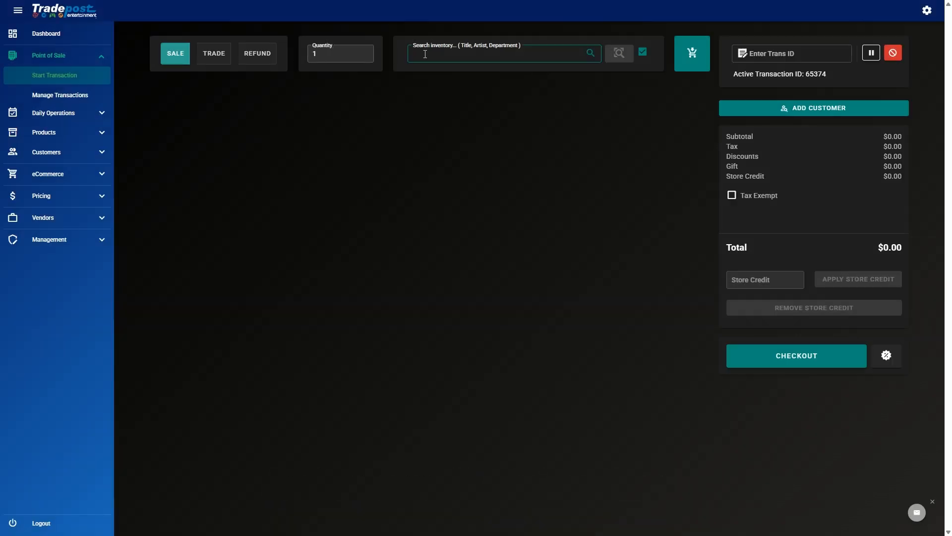
Step: Sell the Pokemon Red Gameboy cartridge for $306.70, paid entirely with the gift certificate number
{"action": "type", "text": "pokemon red"}
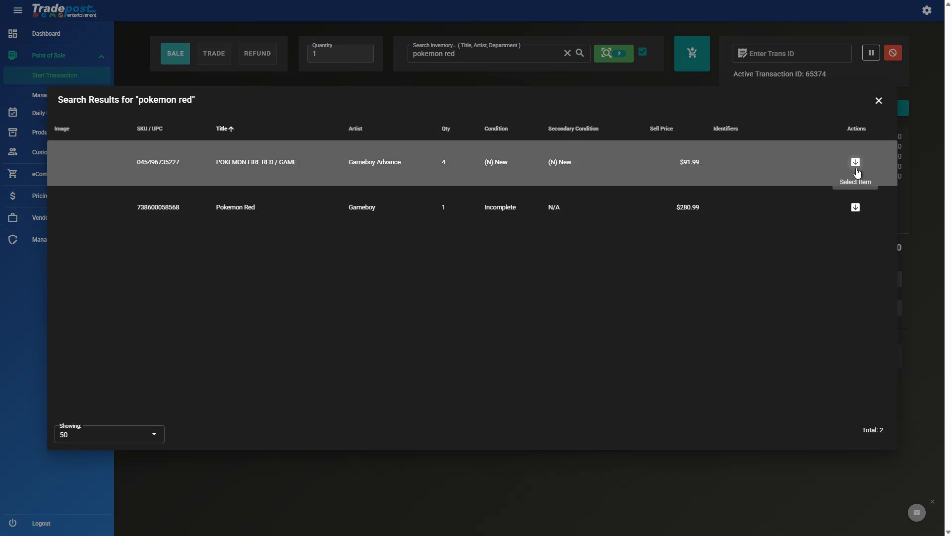
{"action": "left_click", "coordinate": [856, 207]}
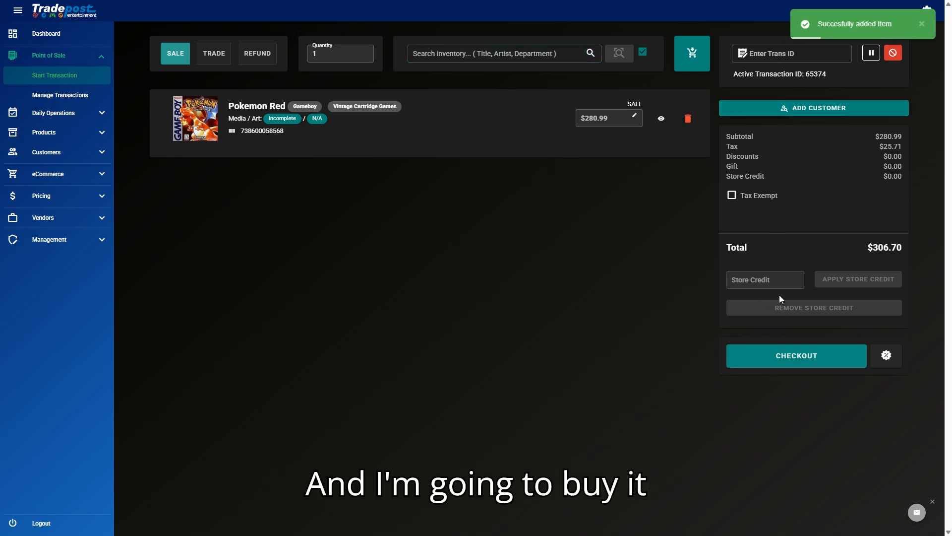
{"action": "left_click", "coordinate": [751, 354]}
{"action": "left_click", "coordinate": [544, 260]}
{"action": "type", "text": "0012504015701"}
{"action": "left_click", "coordinate": [473, 265]}
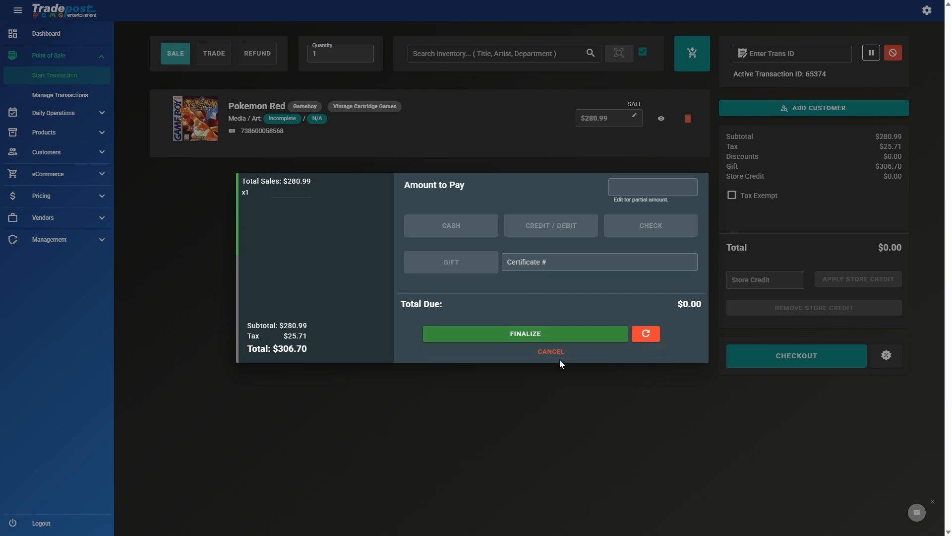
{"action": "left_click", "coordinate": [564, 335]}
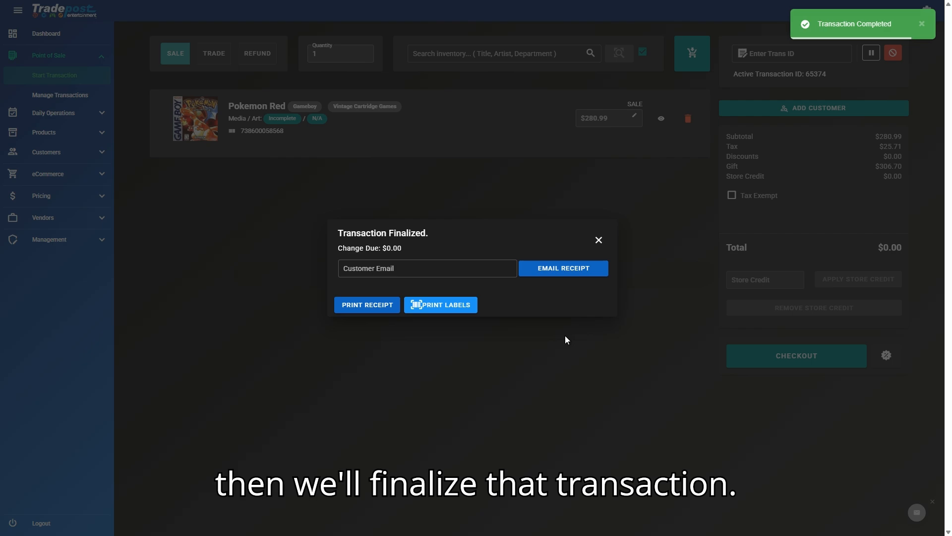
{"action": "left_click_drag", "start_coordinate": [371, 248], "coordinate": [488, 251]}
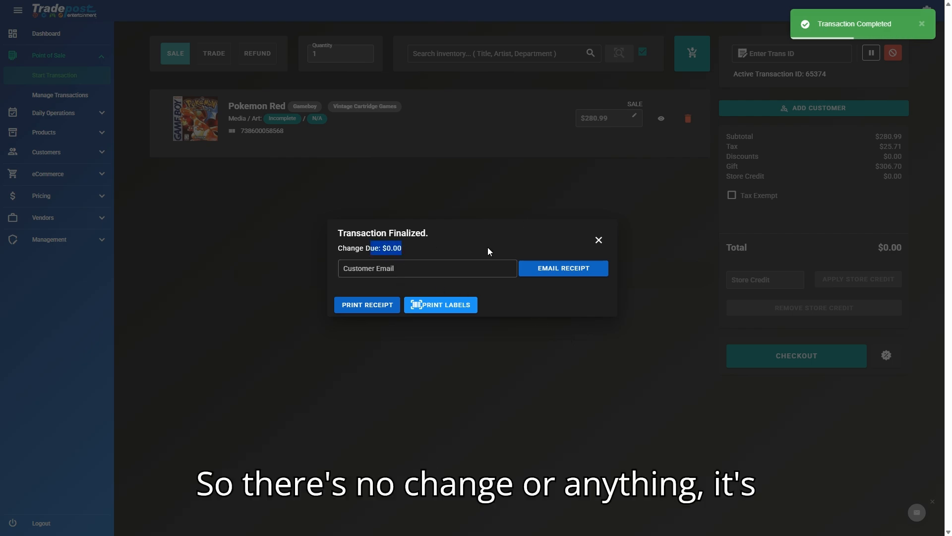
{"action": "left_click", "coordinate": [599, 240]}
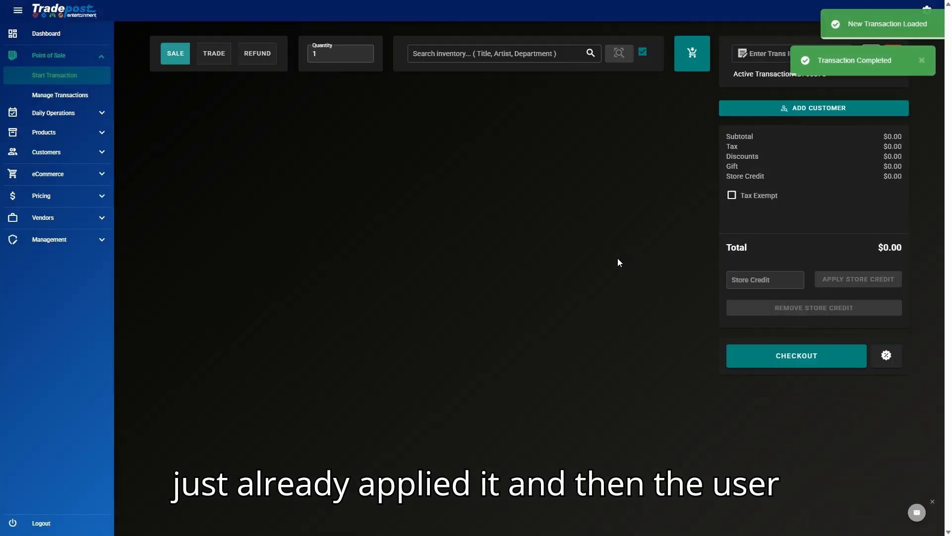
{"action": "left_click", "coordinate": [70, 133]}
{"action": "left_click", "coordinate": [68, 193]}
{"action": "left_click", "coordinate": [75, 154]}
{"action": "left_click", "coordinate": [292, 52]}
{"action": "key", "text": "ctrl+v"}
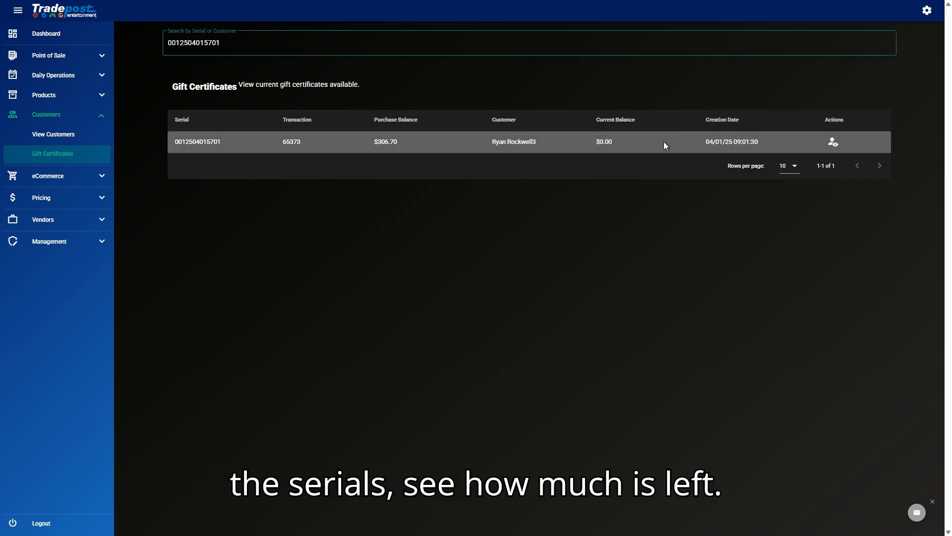
{"action": "left_click_drag", "start_coordinate": [576, 148], "coordinate": [655, 140]}
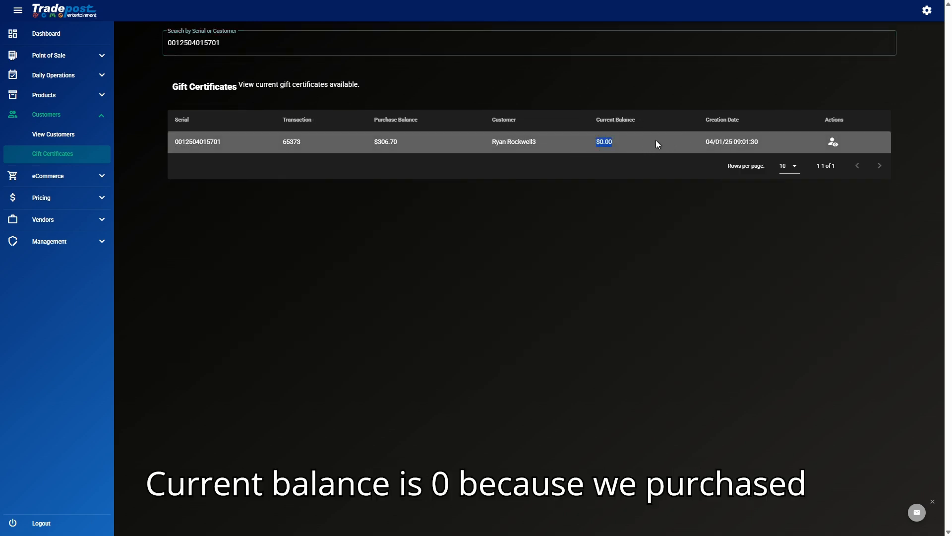
{"action": "left_click", "coordinate": [656, 140]}
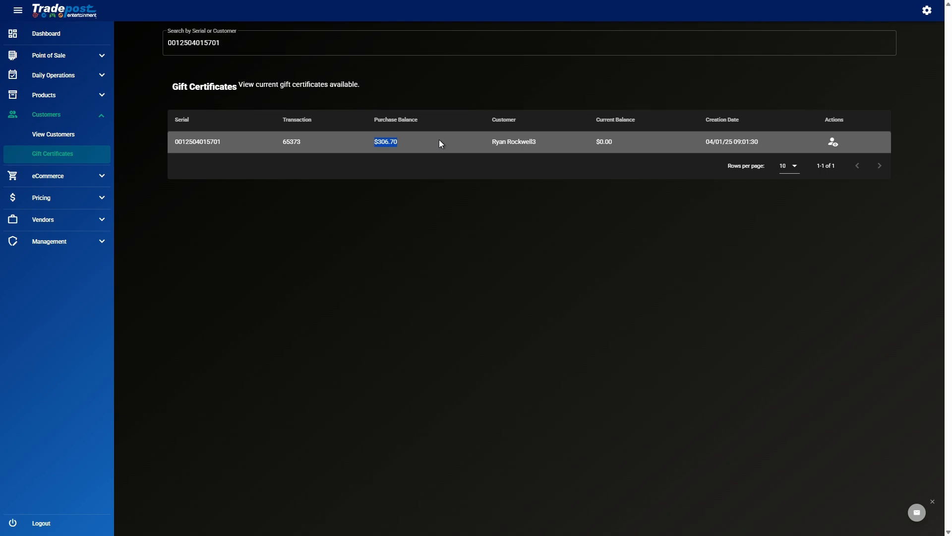
{"action": "left_click", "coordinate": [50, 56]}
{"action": "left_click", "coordinate": [58, 76]}
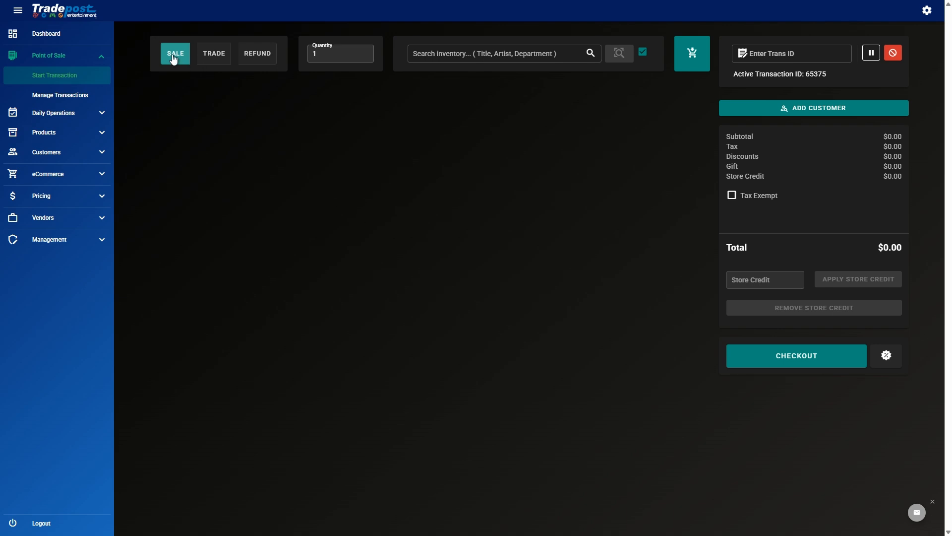
Step: Add Pokemon Fire Red to the cart and review its title, barcode and $100.41 total
{"action": "left_click", "coordinate": [475, 50]}
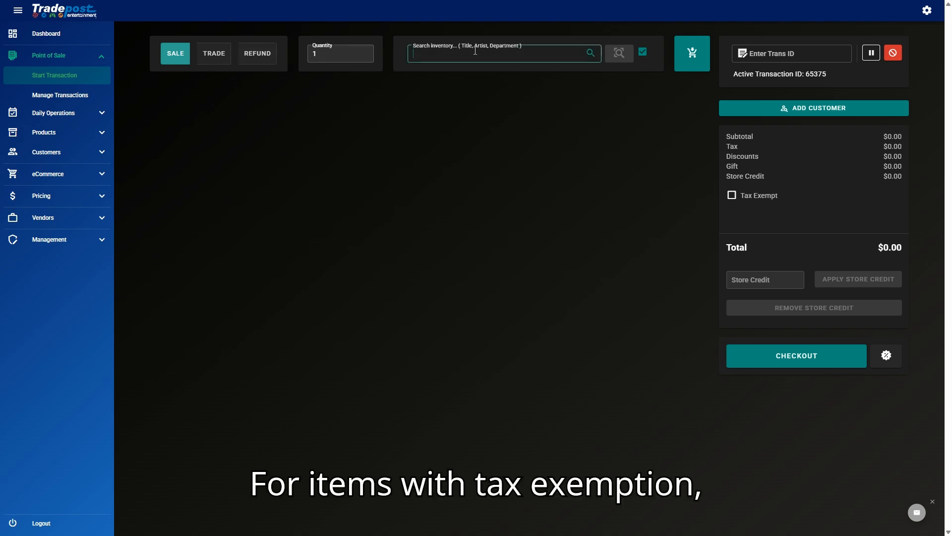
{"action": "type", "text": "pokemon red"}
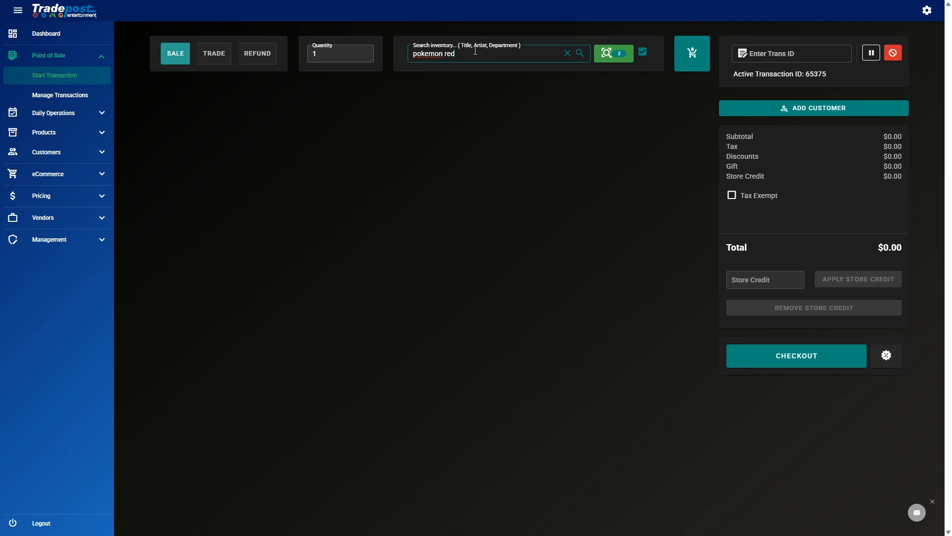
{"action": "key", "text": "Return"}
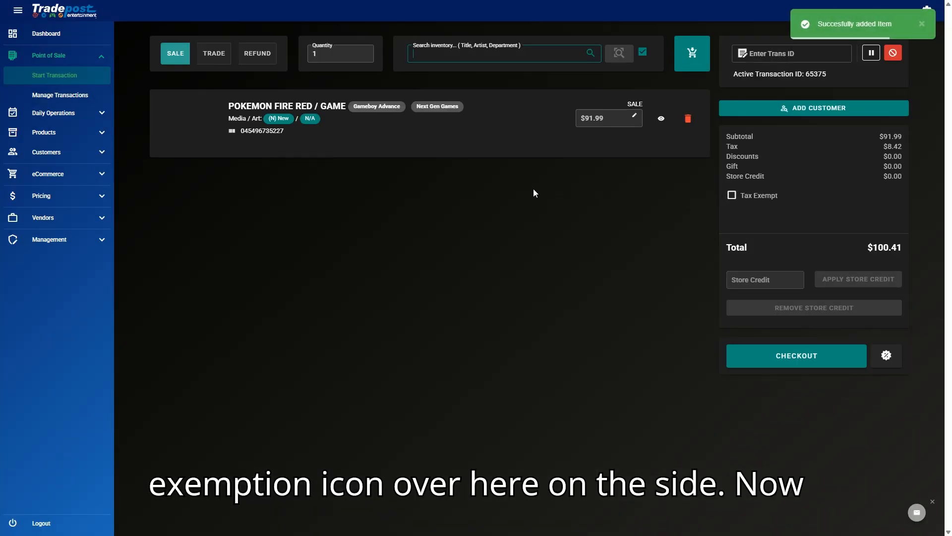
{"action": "triple_click", "coordinate": [310, 103]}
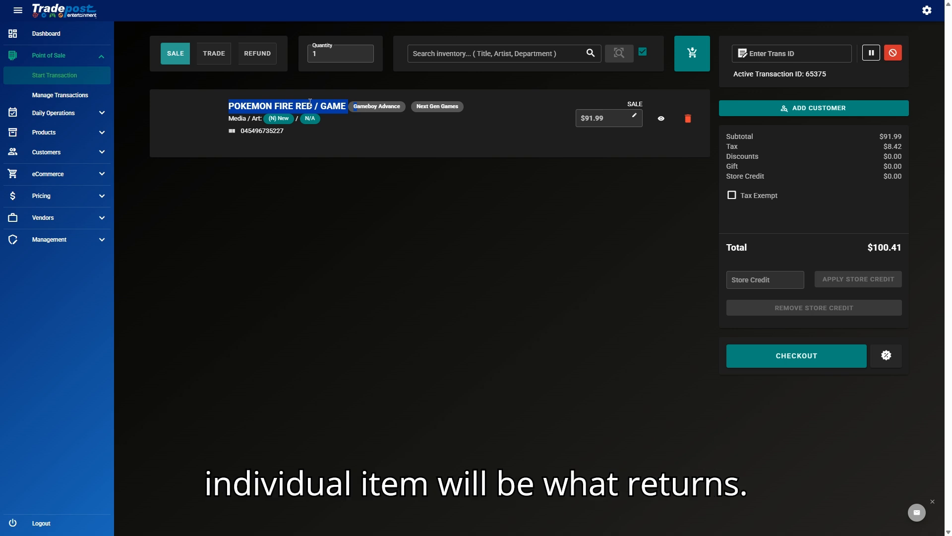
{"action": "left_click", "coordinate": [381, 128]}
{"action": "left_click_drag", "start_coordinate": [239, 131], "coordinate": [270, 130]}
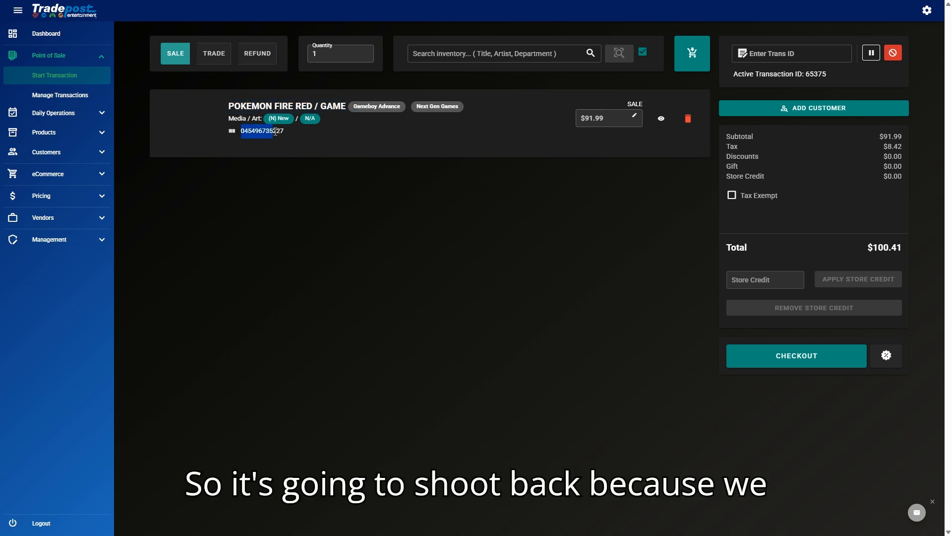
{"action": "left_click", "coordinate": [341, 139]}
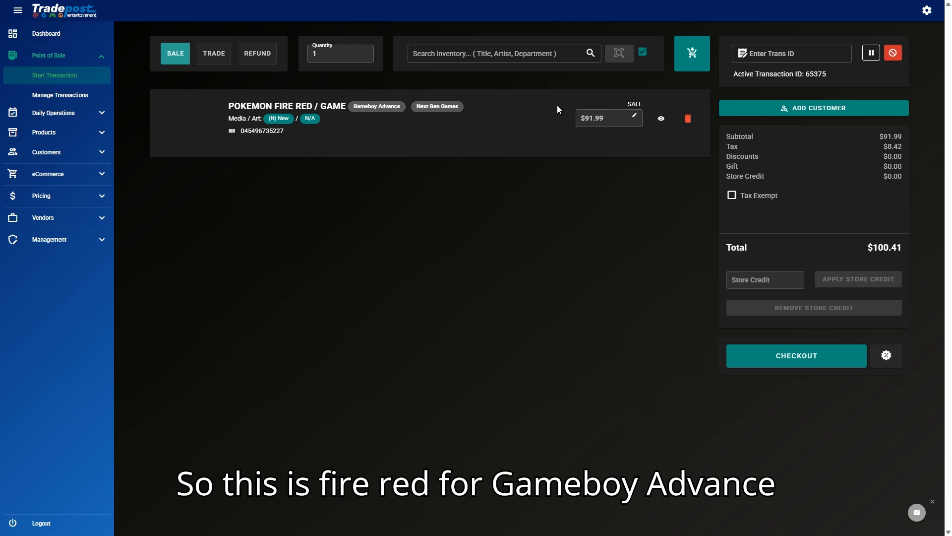
{"action": "left_click_drag", "start_coordinate": [866, 246], "coordinate": [945, 255]}
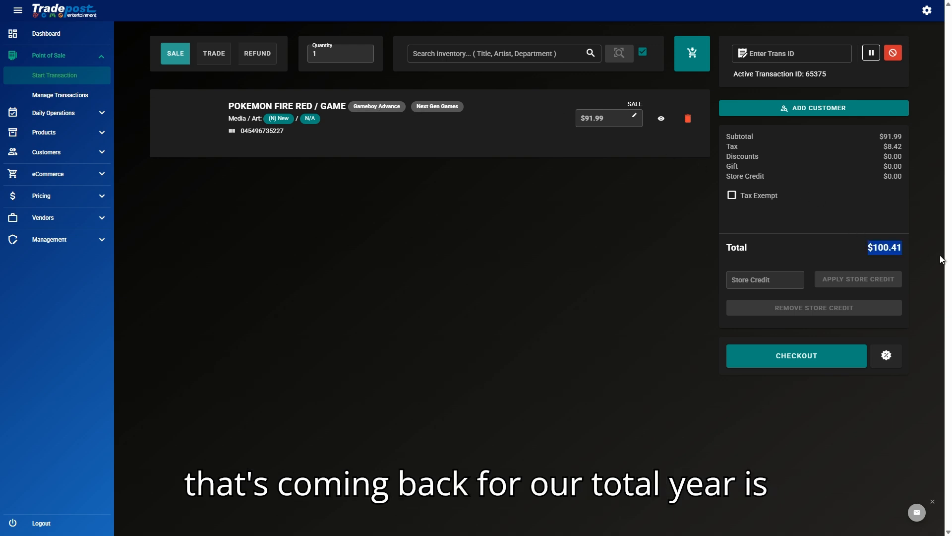
{"action": "left_click_drag", "start_coordinate": [873, 136], "coordinate": [932, 154]}
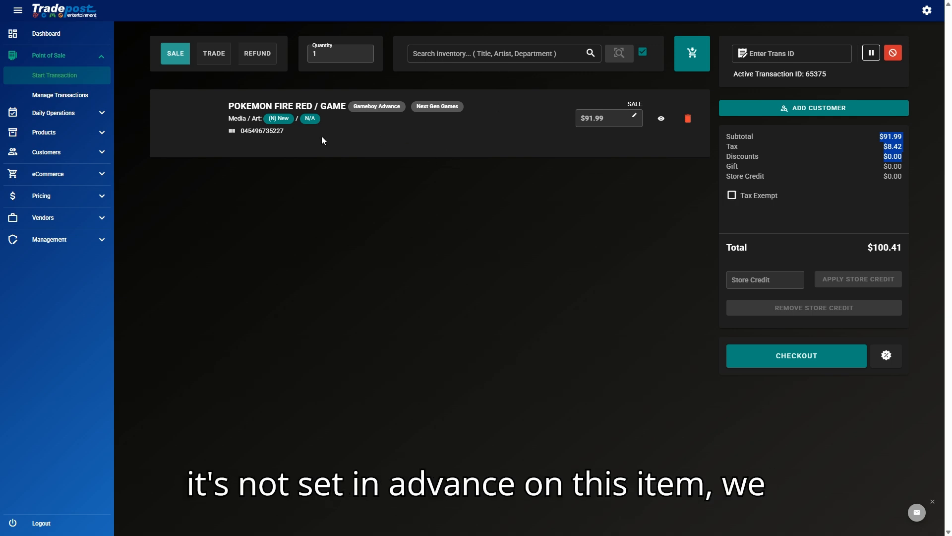
Step: Mark the sale tax exempt and finalize the $91.99 cash payment
{"action": "left_click", "coordinate": [729, 197]}
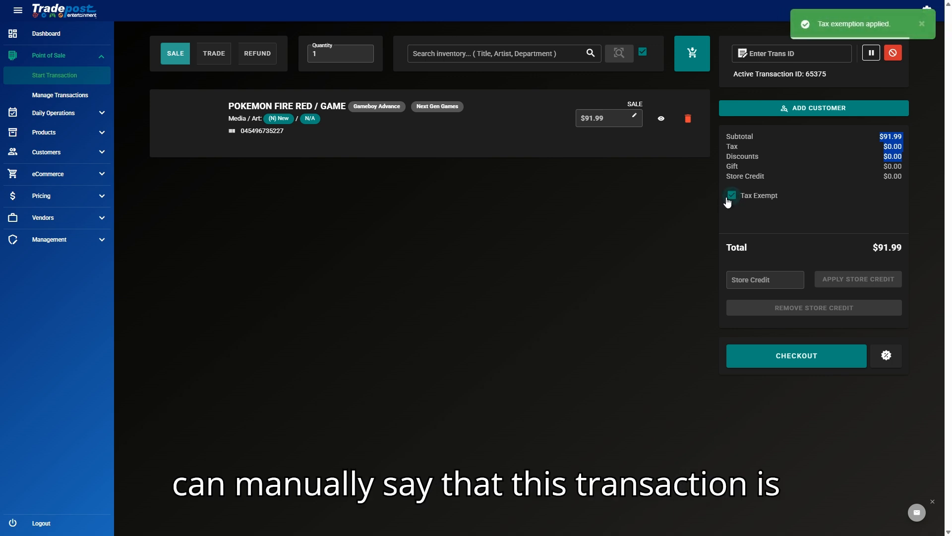
{"action": "left_click", "coordinate": [635, 277]}
{"action": "left_click", "coordinate": [795, 366]}
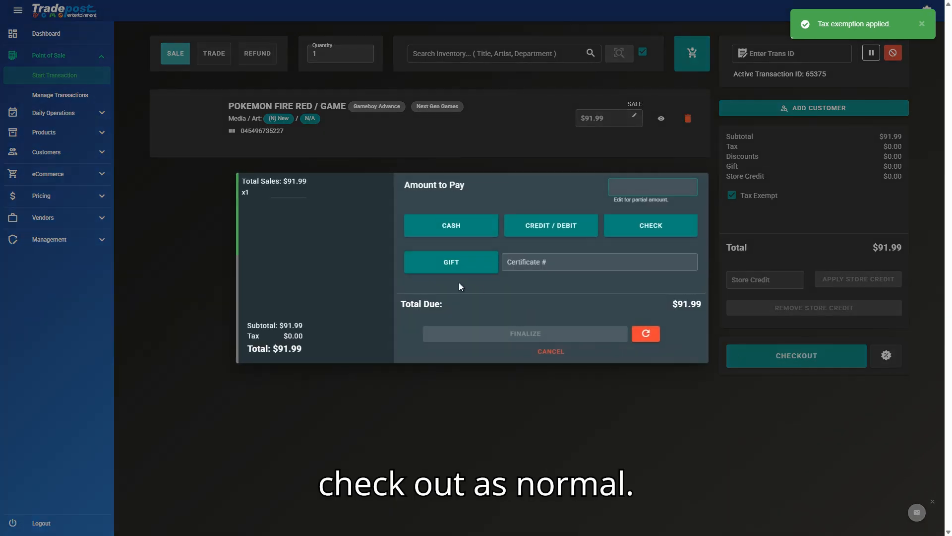
{"action": "left_click", "coordinate": [454, 227]}
{"action": "left_click", "coordinate": [531, 340]}
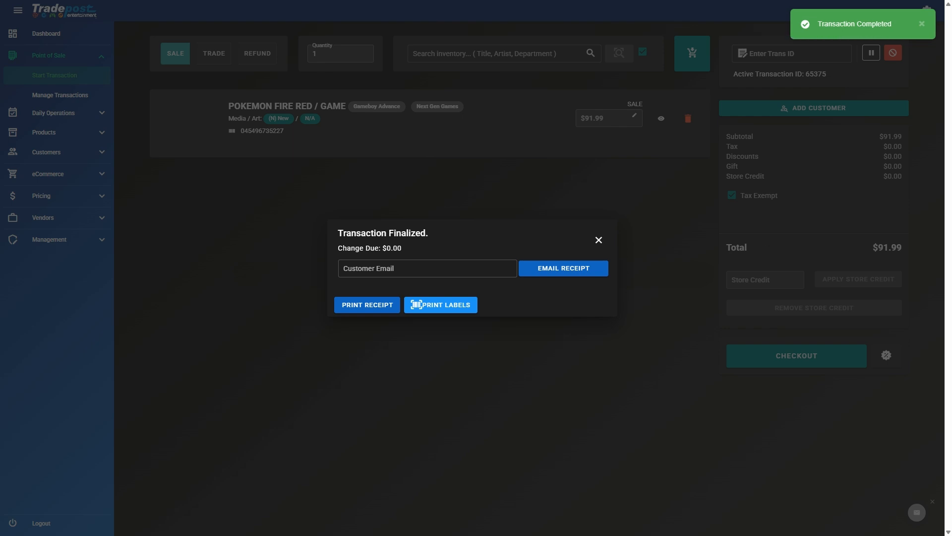
{"action": "left_click", "coordinate": [599, 241]}
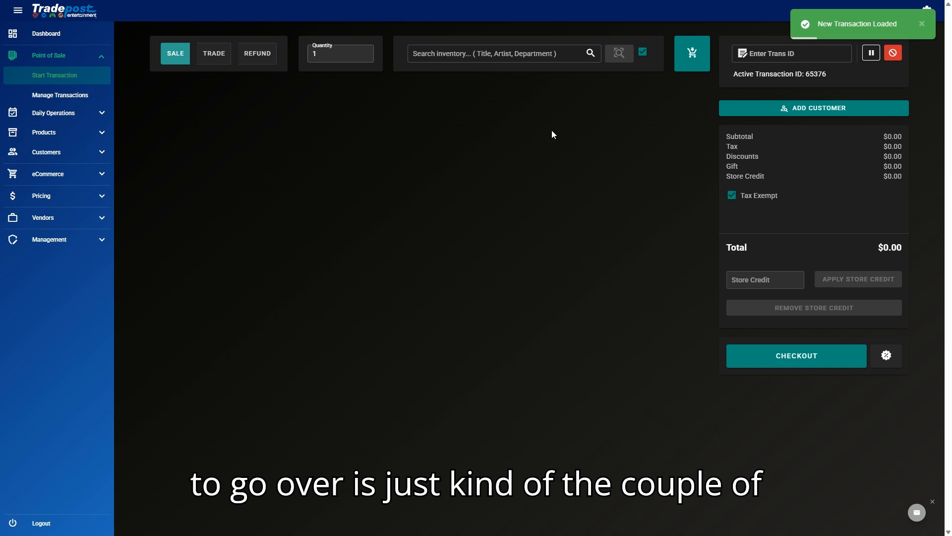
Step: Search inventory for 'pokemon' and add the POKEMON / TV O.S.T. (ENH) CD to the sale
{"action": "left_click", "coordinate": [457, 52]}
{"action": "type", "text": "pokemon"}
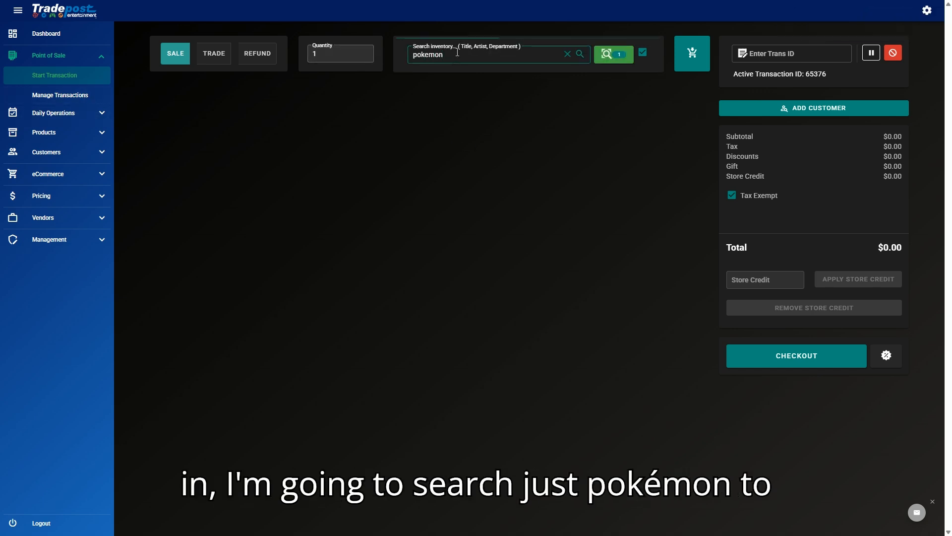
{"action": "key", "text": "Return"}
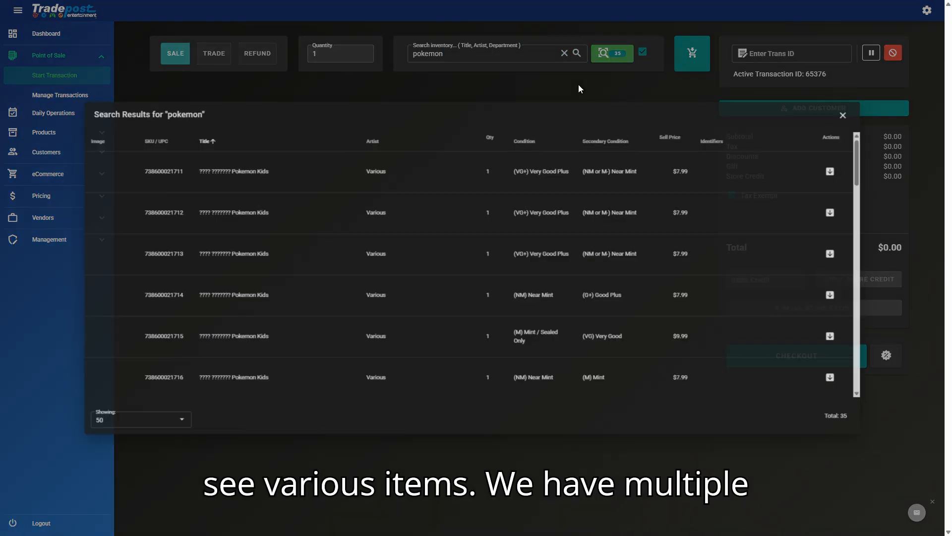
{"action": "scroll", "coordinate": [491, 207], "scroll_direction": "down", "scroll_amount": 8}
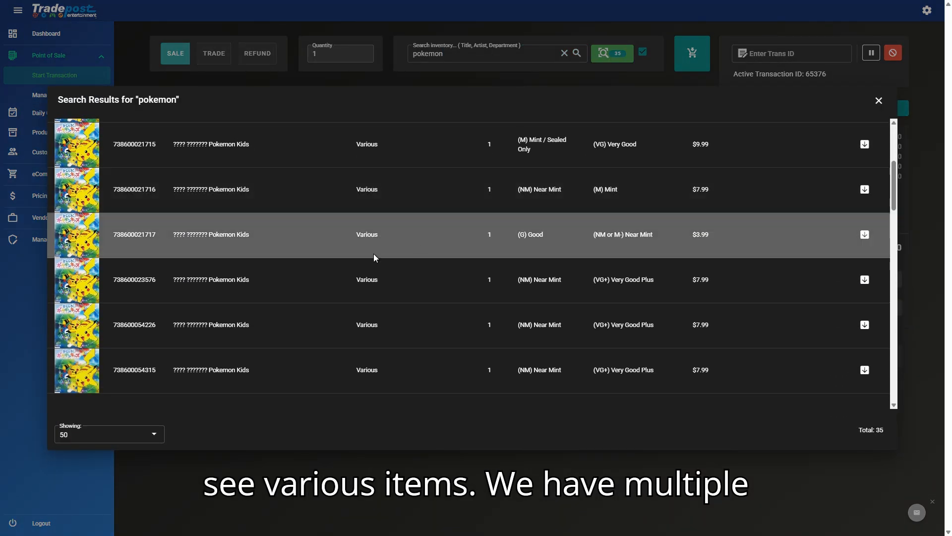
{"action": "scroll", "coordinate": [349, 263], "scroll_direction": "down", "scroll_amount": 10}
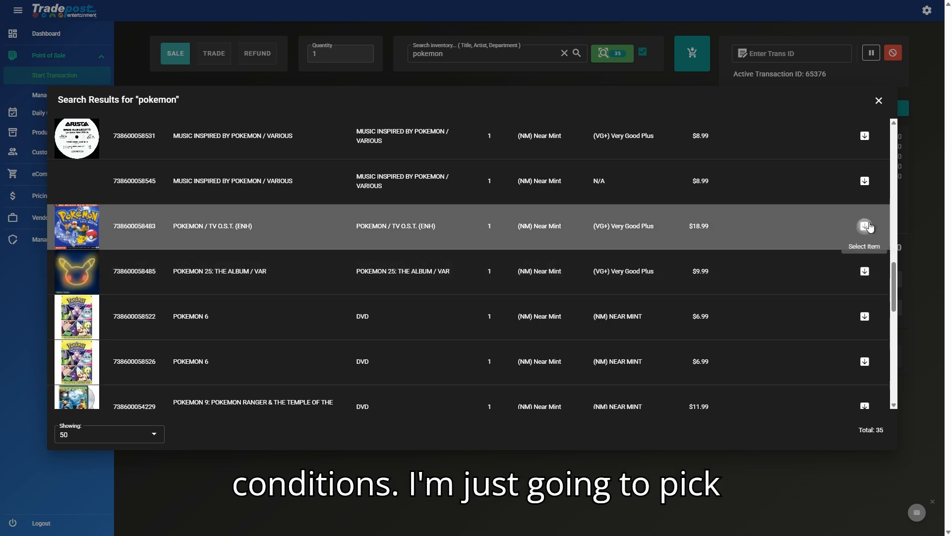
{"action": "left_click", "coordinate": [865, 225]}
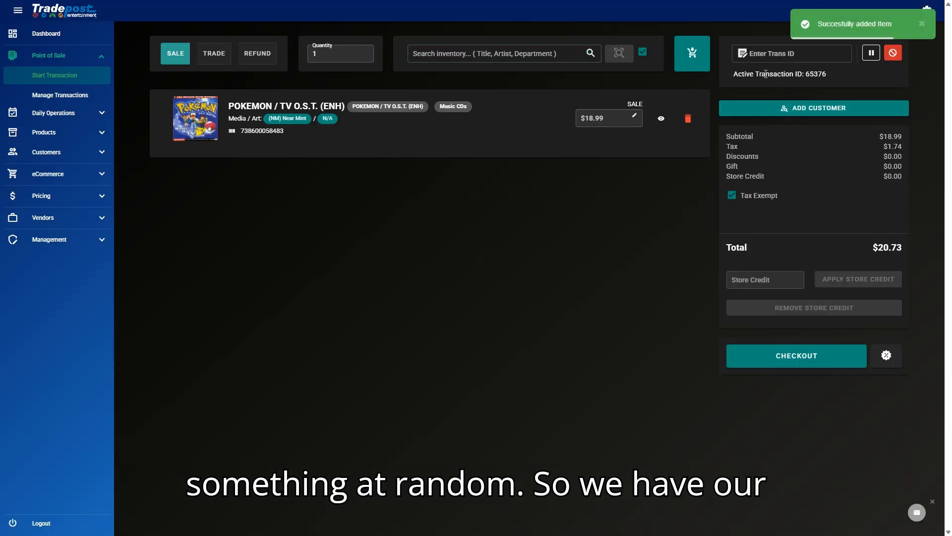
Step: Clear the $18.99 CD from transaction 65376, bringing the total back to $0.00
{"action": "left_click_drag", "start_coordinate": [745, 76], "coordinate": [803, 75]}
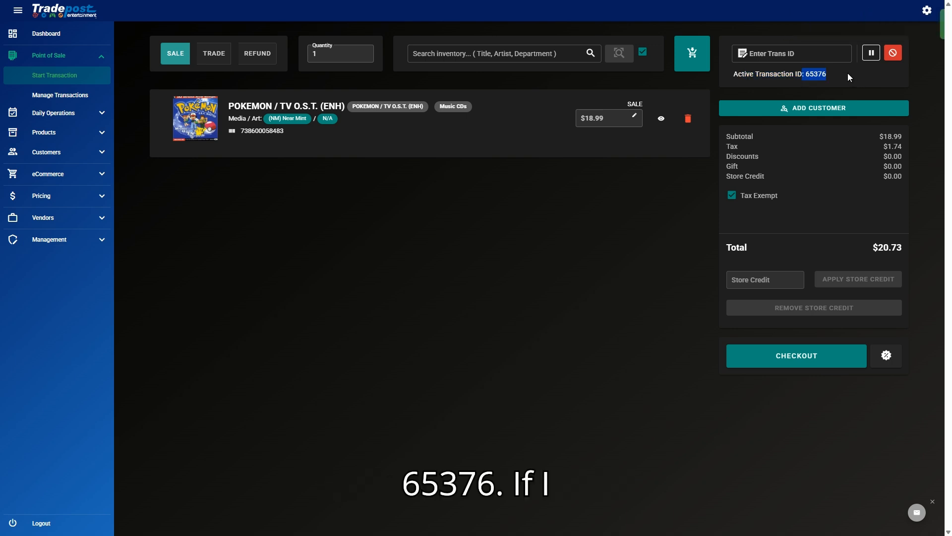
{"action": "left_click", "coordinate": [801, 57]}
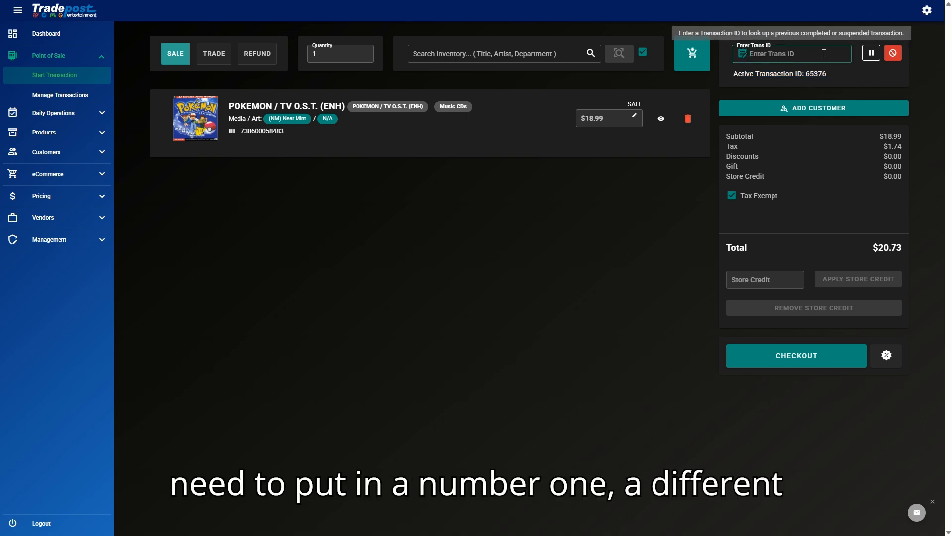
{"action": "left_click", "coordinate": [894, 54]}
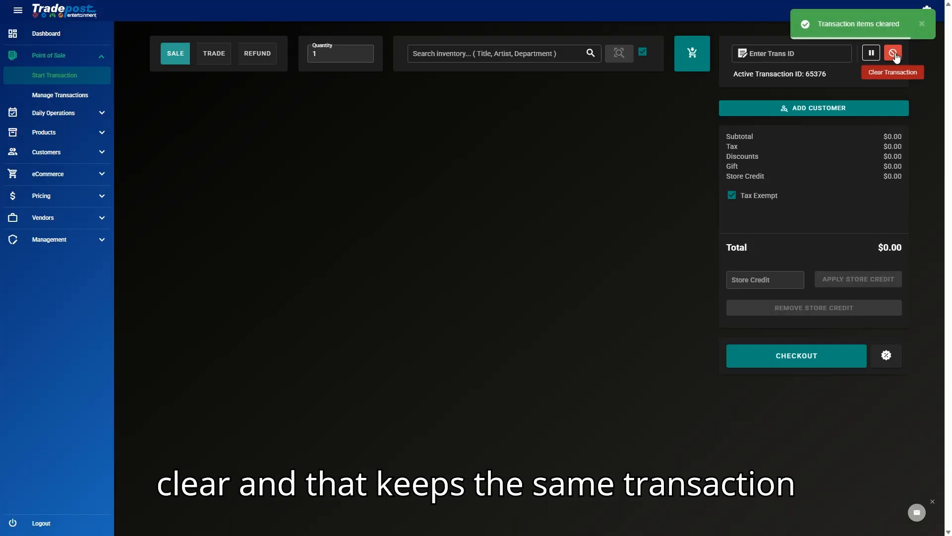
{"action": "left_click_drag", "start_coordinate": [835, 75], "coordinate": [808, 77]}
{"action": "left_click", "coordinate": [841, 75]}
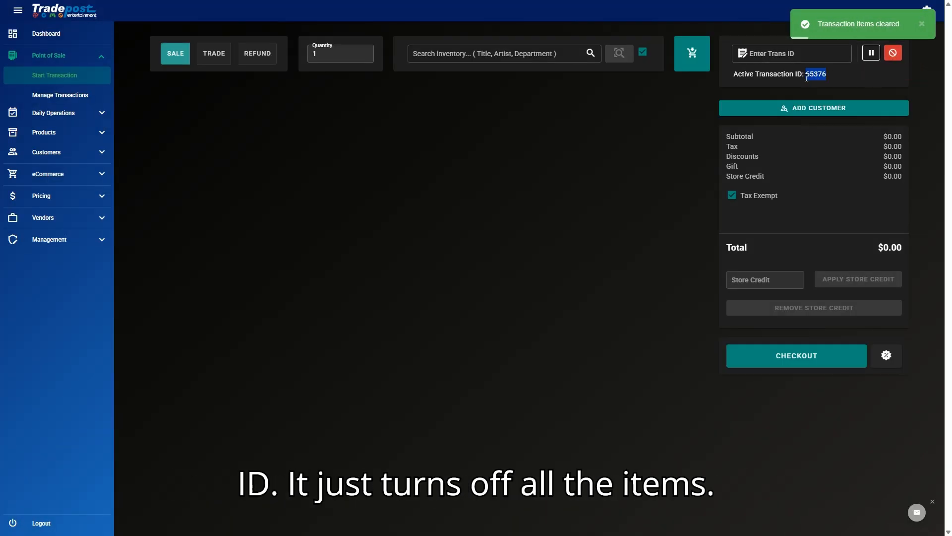
{"action": "left_click", "coordinate": [753, 50]}
Step: Load pending transaction 65364, delete its Gift Certificate, and clear the remaining refund item
{"action": "type", "text": "6537"}
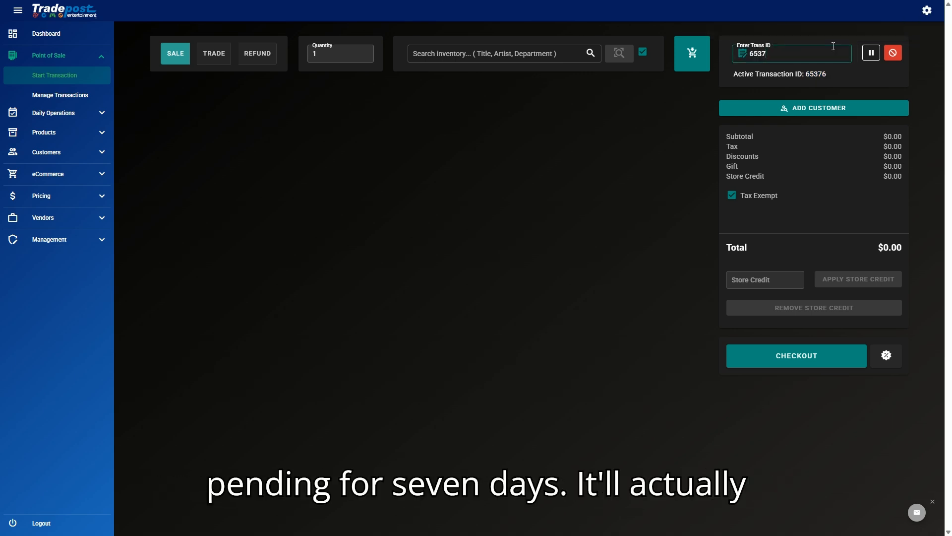
{"action": "left_click", "coordinate": [60, 97]}
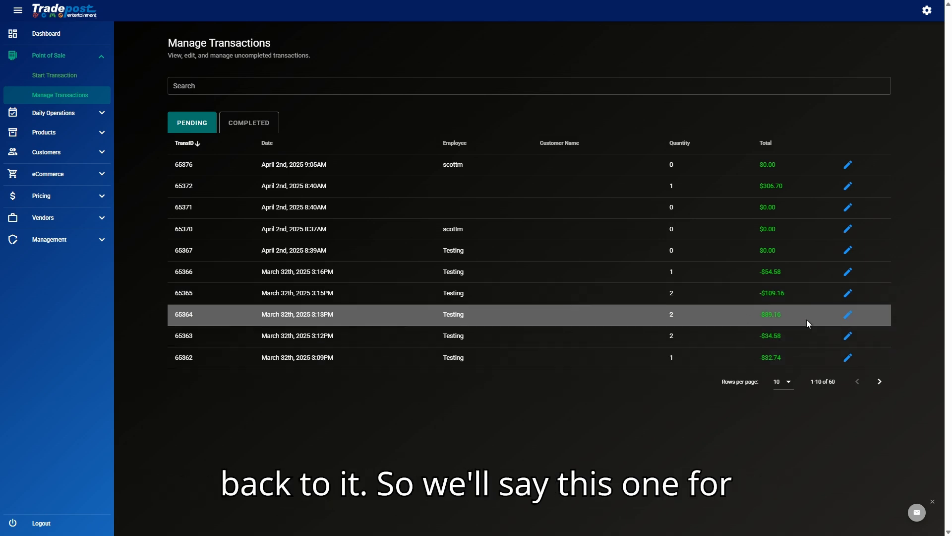
{"action": "left_click", "coordinate": [846, 318]}
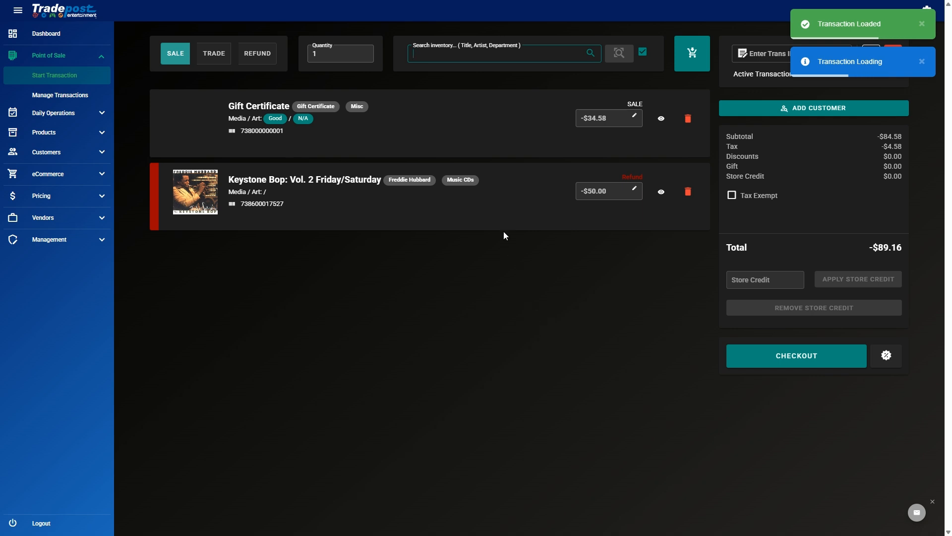
{"action": "left_click", "coordinate": [479, 120]}
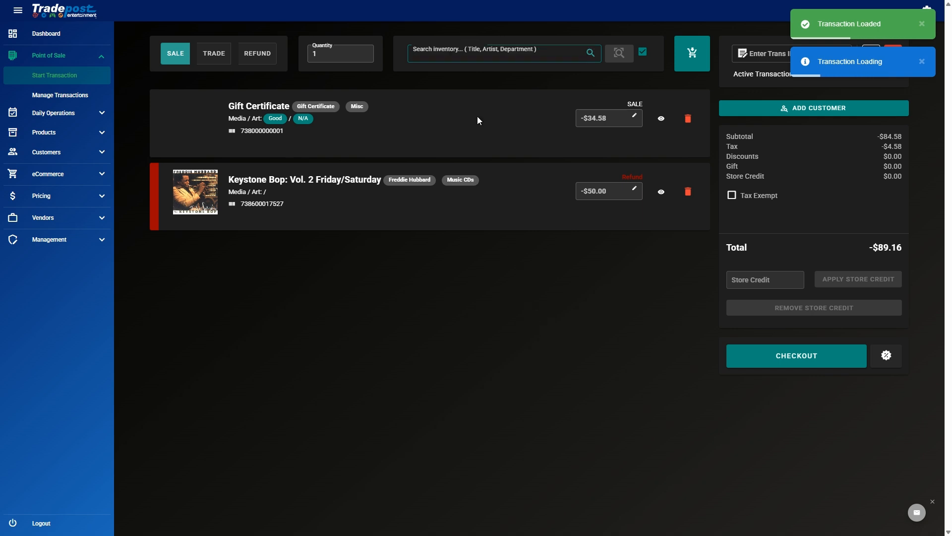
{"action": "left_click", "coordinate": [689, 119]}
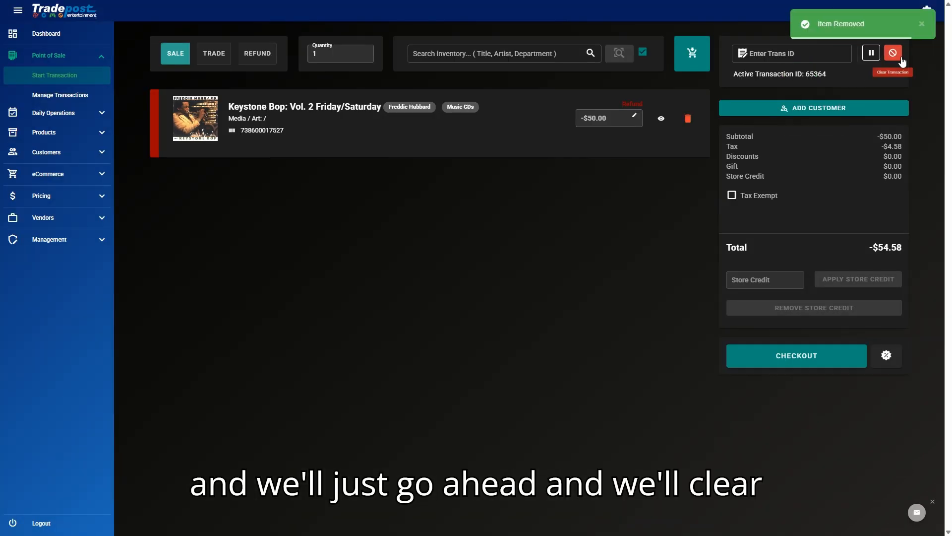
{"action": "left_click", "coordinate": [895, 55]}
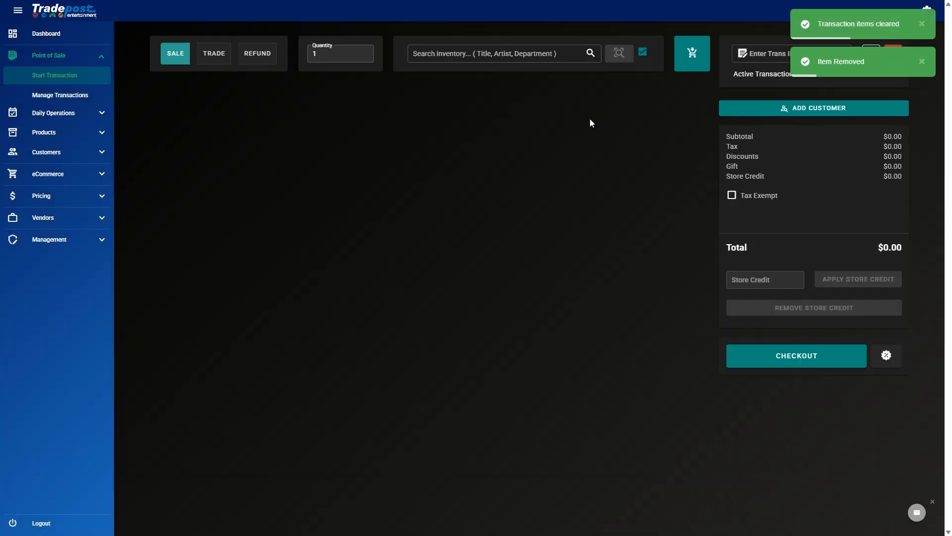
Step: Review the completed transactions list, then return to the blank sale for 65364
{"action": "left_click", "coordinate": [79, 94]}
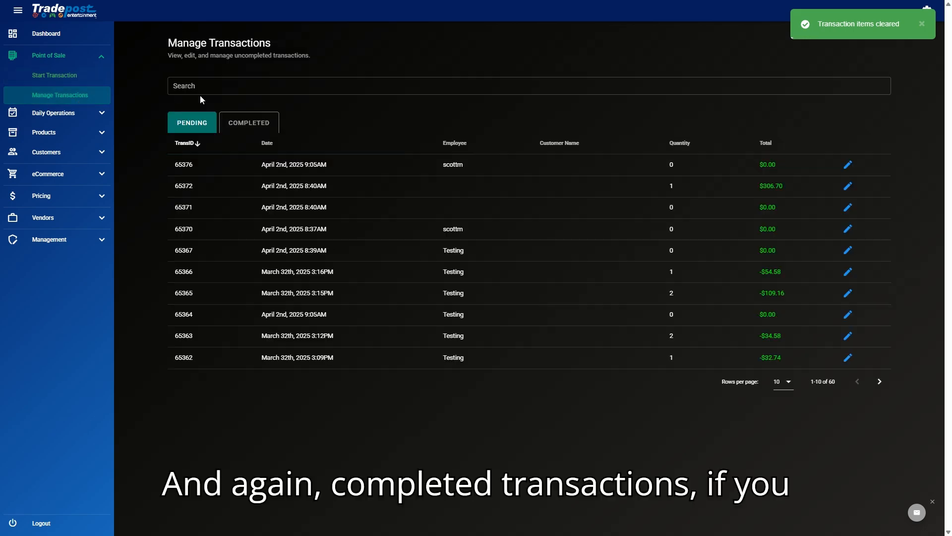
{"action": "left_click", "coordinate": [247, 127]}
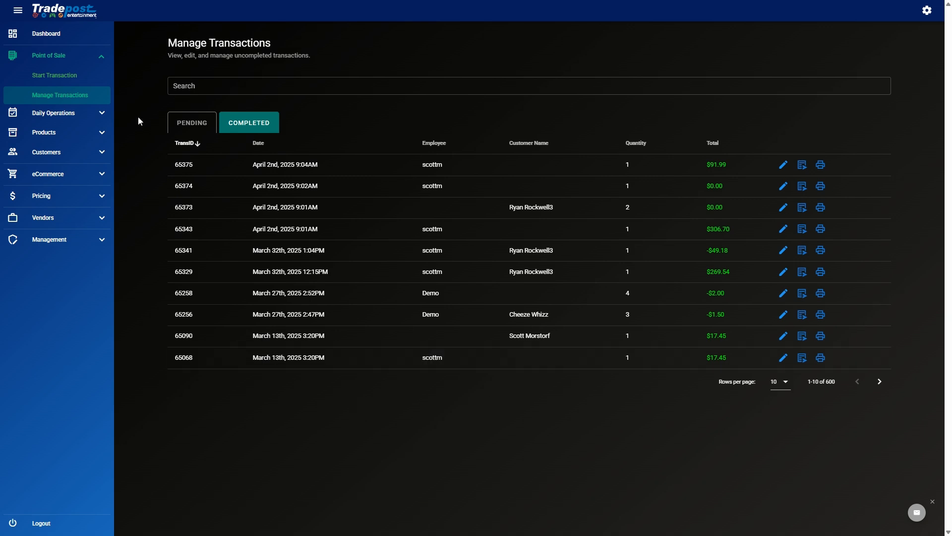
{"action": "left_click", "coordinate": [44, 79]}
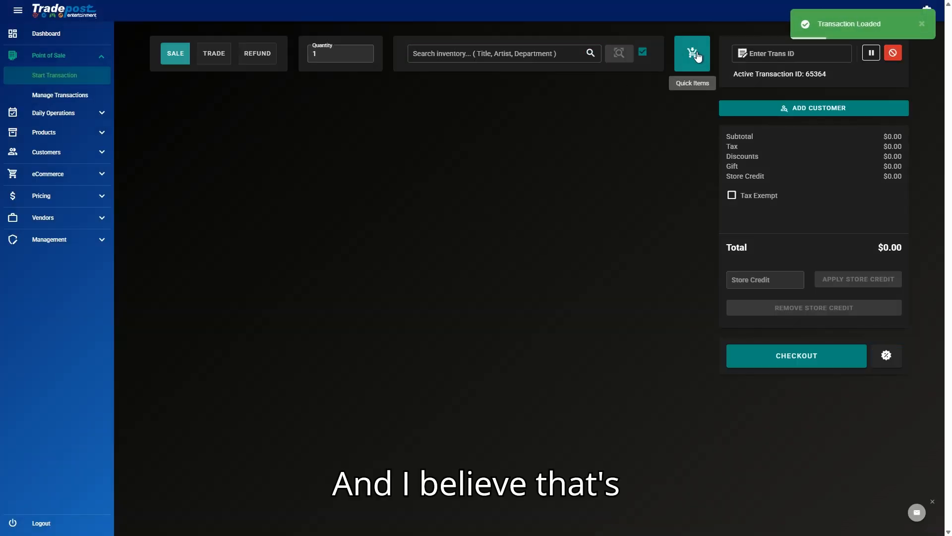
Step: Add the testing bulk 2 quick item at $100.00 with quantity 100, totalling $10,915.00
{"action": "left_click", "coordinate": [694, 54]}
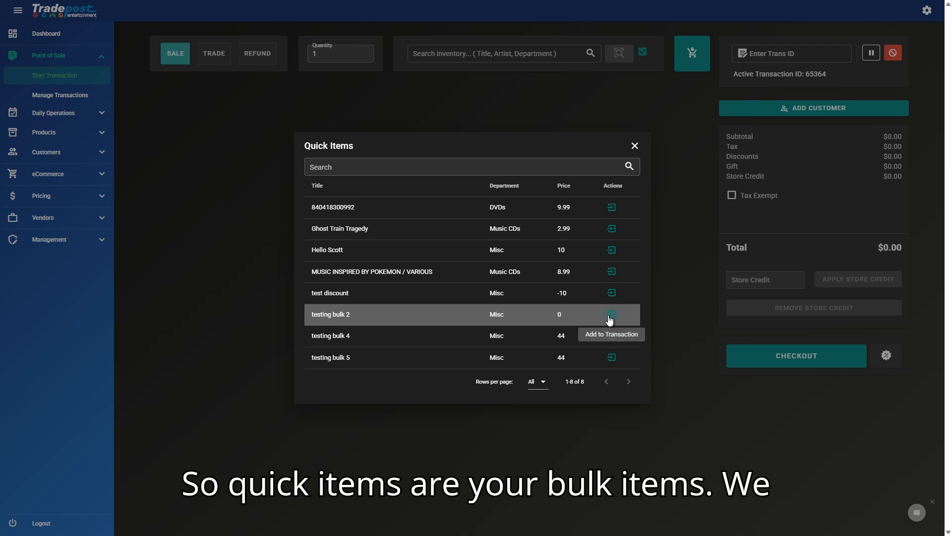
{"action": "left_click", "coordinate": [611, 315]}
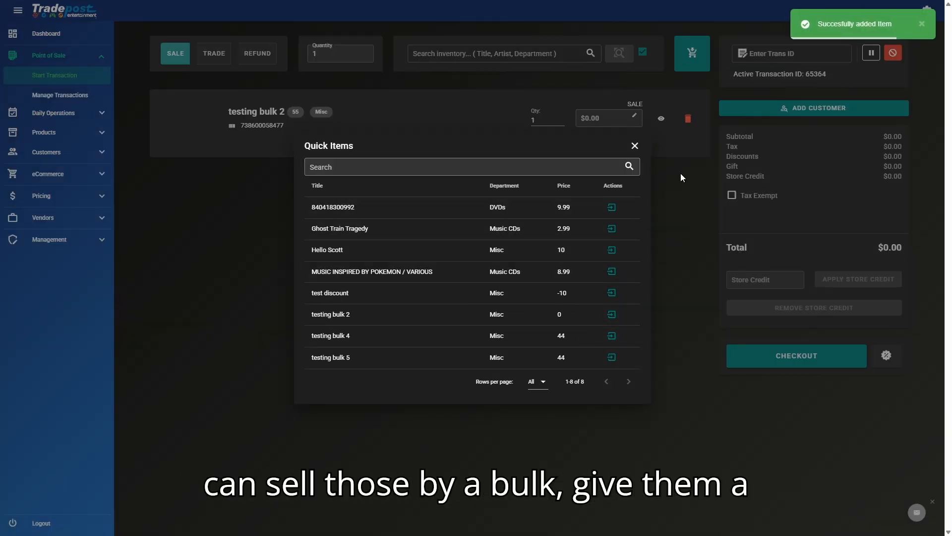
{"action": "left_click", "coordinate": [636, 146]}
{"action": "left_click", "coordinate": [589, 119]}
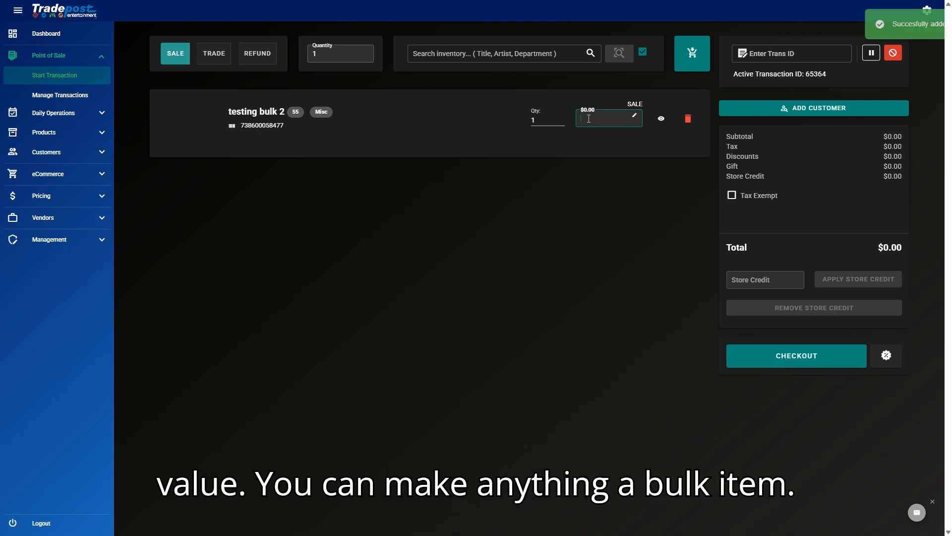
{"action": "key", "text": "Return"}
{"action": "left_click", "coordinate": [555, 119]}
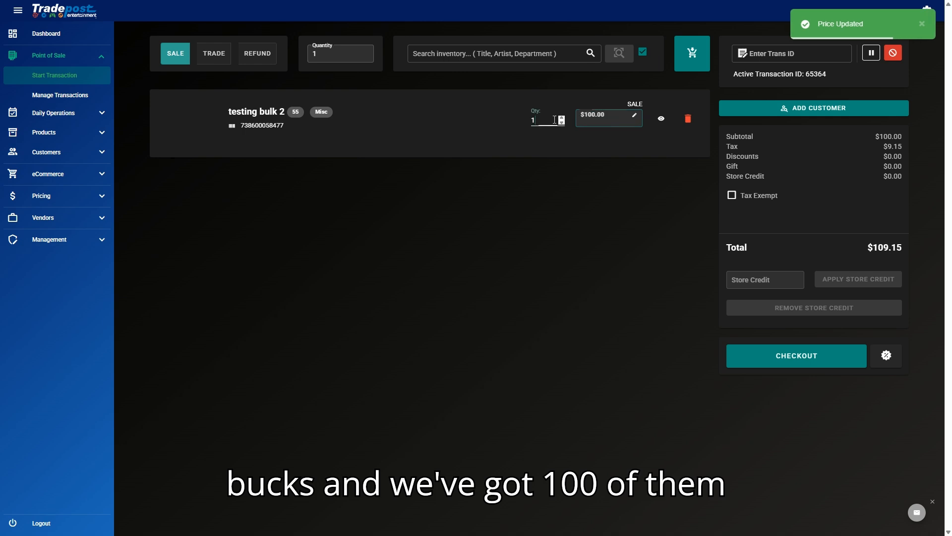
{"action": "type", "text": "00"}
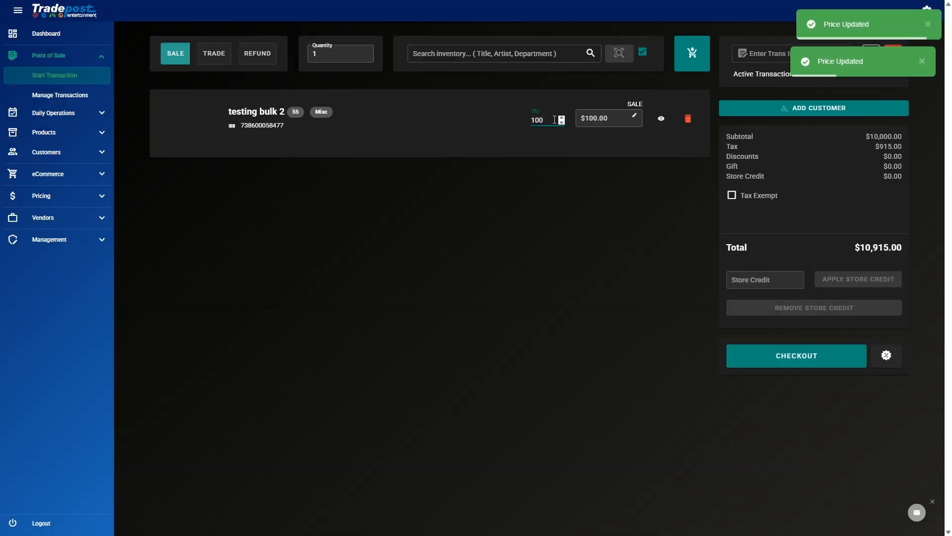
{"action": "left_click_drag", "start_coordinate": [827, 256], "coordinate": [922, 249]}
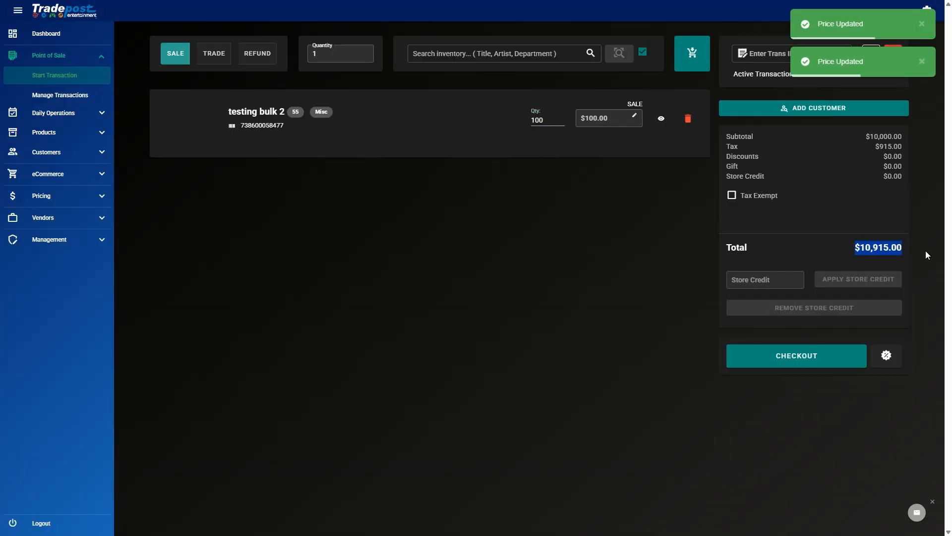
{"action": "left_click", "coordinate": [546, 211]}
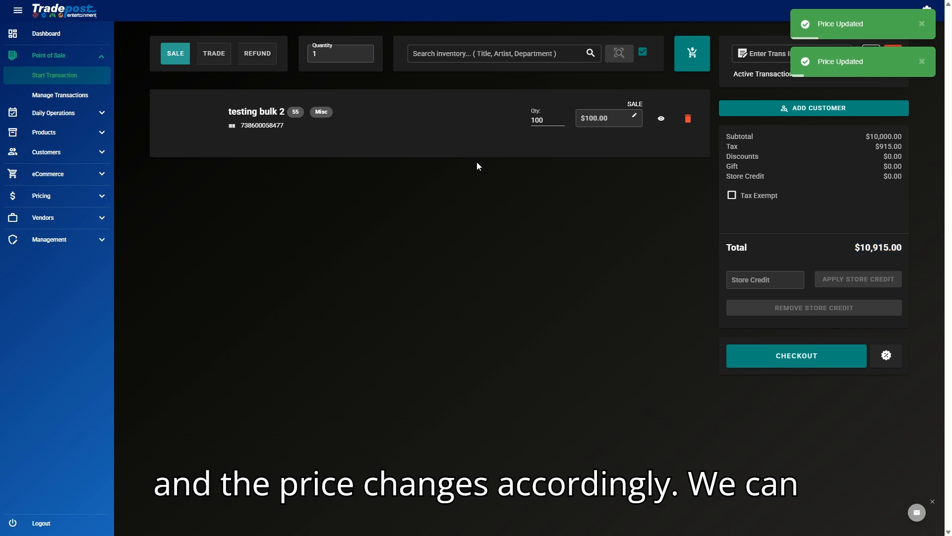
Step: Inspect the catalog details for testing bulk 2, then close them
{"action": "left_click", "coordinate": [664, 119]}
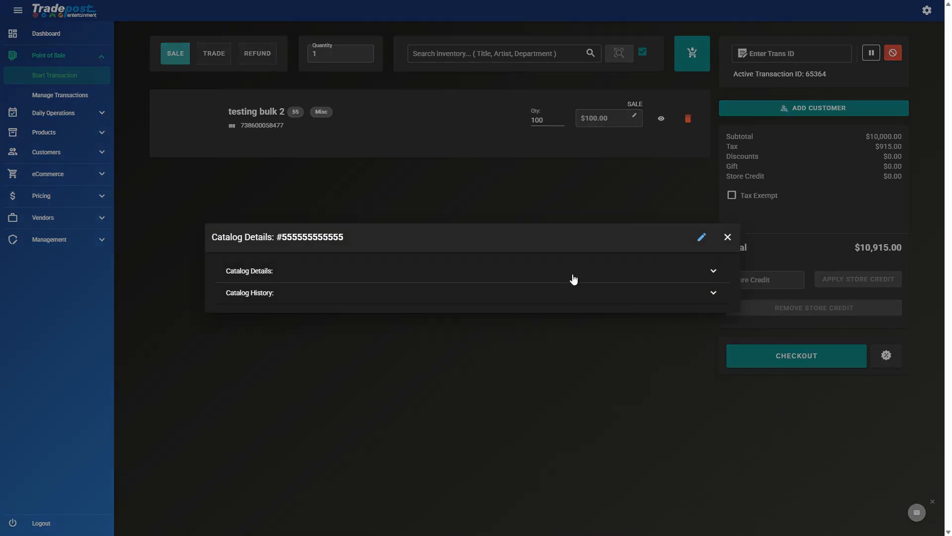
{"action": "left_click", "coordinate": [573, 274]}
{"action": "scroll", "coordinate": [383, 388], "scroll_direction": "down", "scroll_amount": 3}
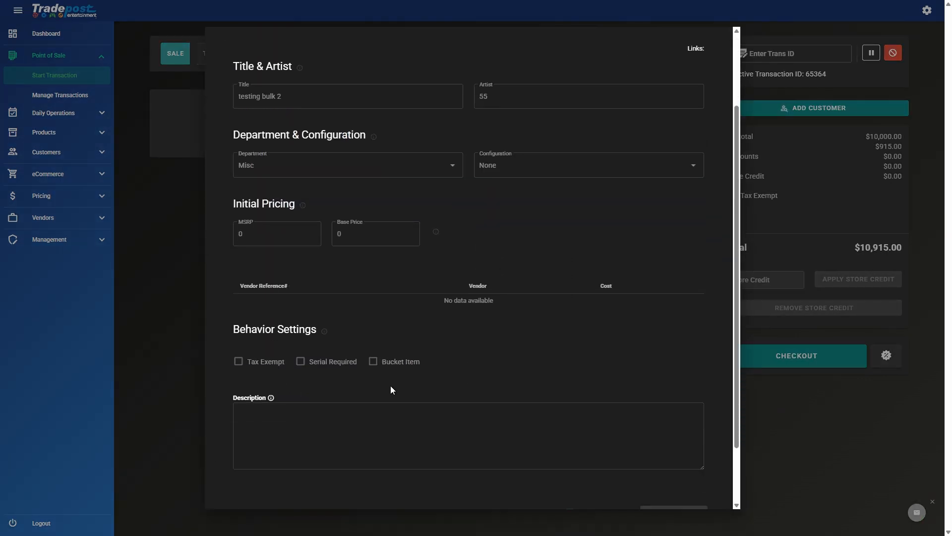
{"action": "scroll", "coordinate": [390, 385], "scroll_direction": "down", "scroll_amount": 2}
{"action": "scroll", "coordinate": [633, 365], "scroll_direction": "up", "scroll_amount": 5}
{"action": "left_click", "coordinate": [720, 41]}
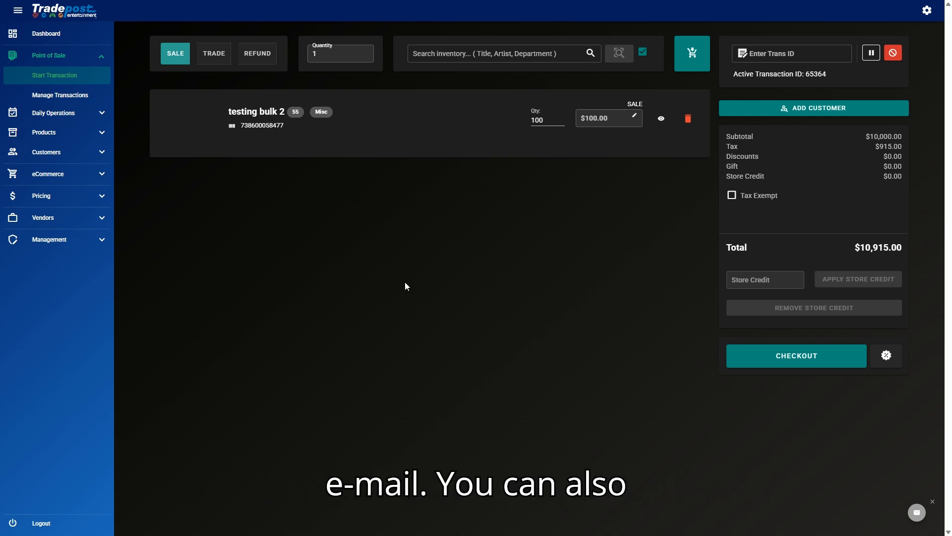
Step: Submit an issue report with the description 'ask your question' via the support chat form
{"action": "left_click", "coordinate": [915, 515]}
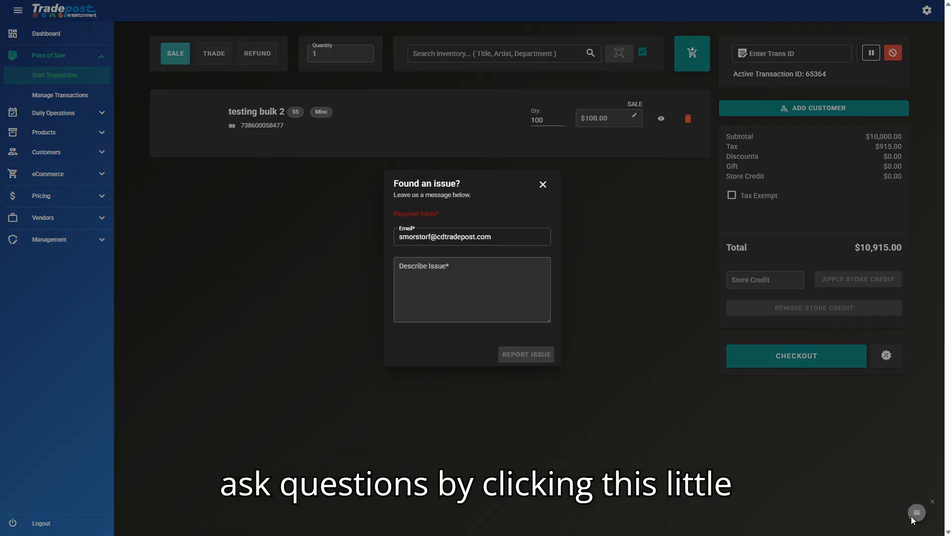
{"action": "left_click", "coordinate": [470, 282]}
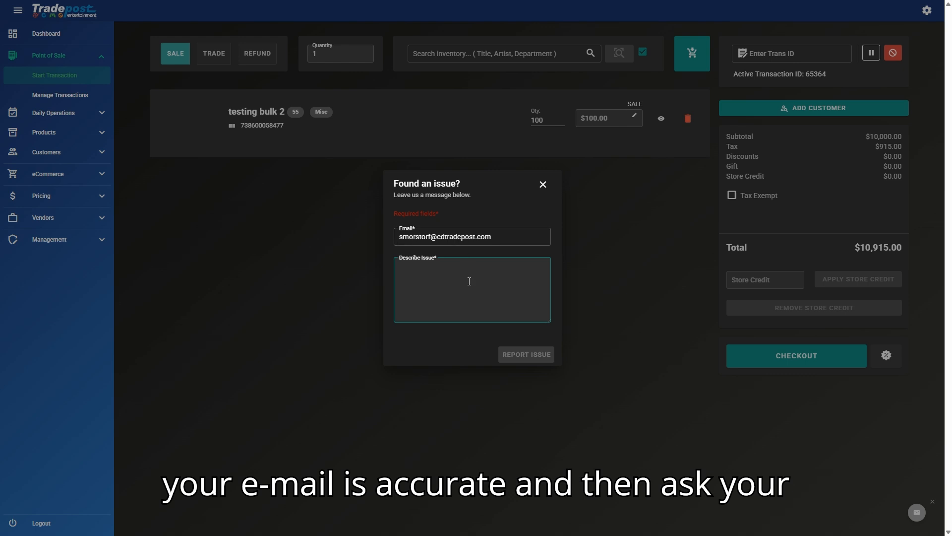
{"action": "type", "text": "ask your question"}
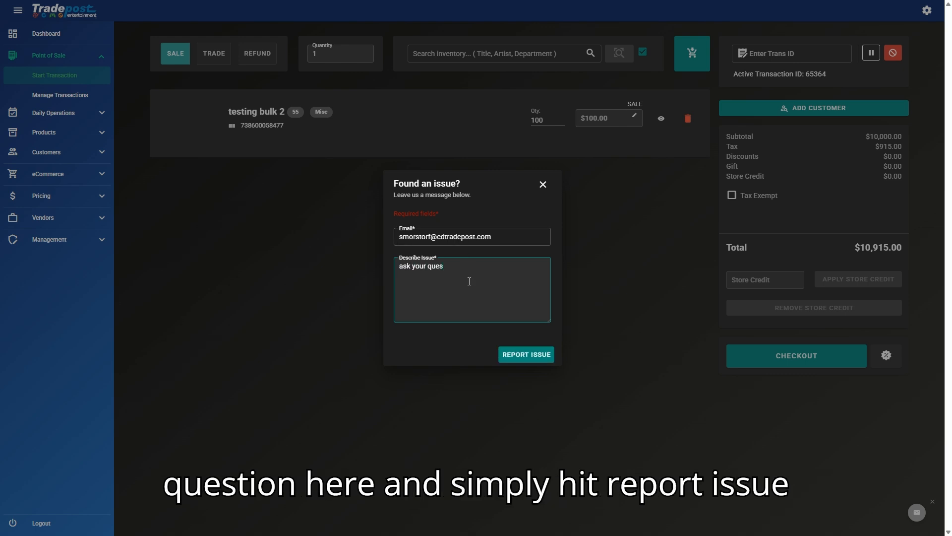
{"action": "left_click", "coordinate": [521, 350]}
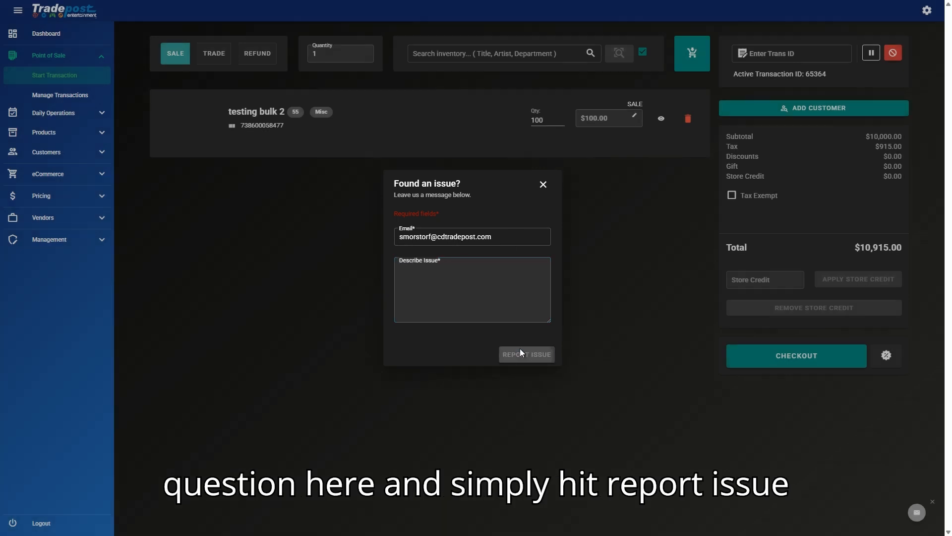